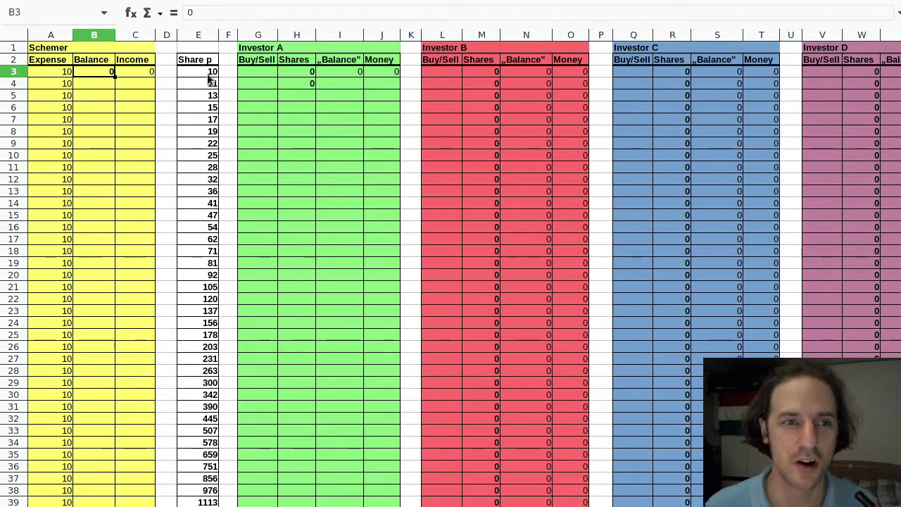
Examine the first periods' rows, the Expense column and the Share p column, including the growth formula in E4.
left_click(205, 73)
left_click(13, 71)
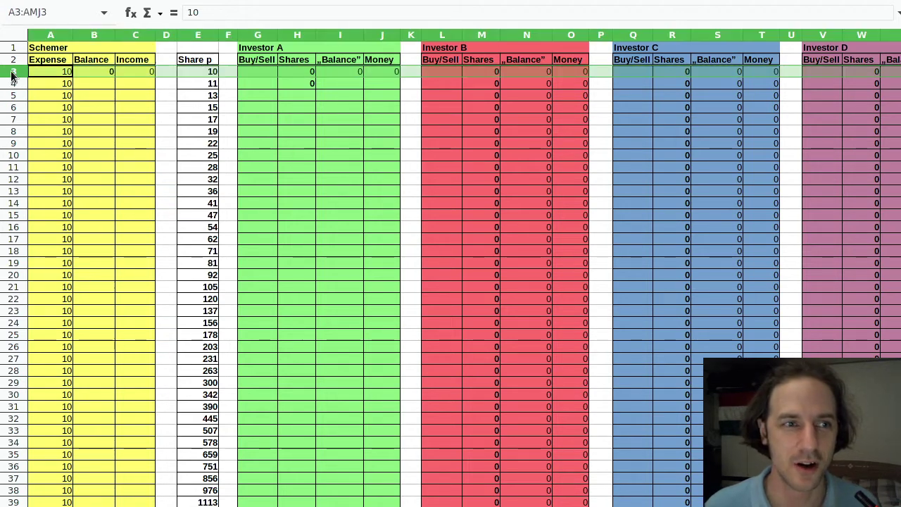
left_click(13, 83)
left_click(12, 110)
left_click(15, 132)
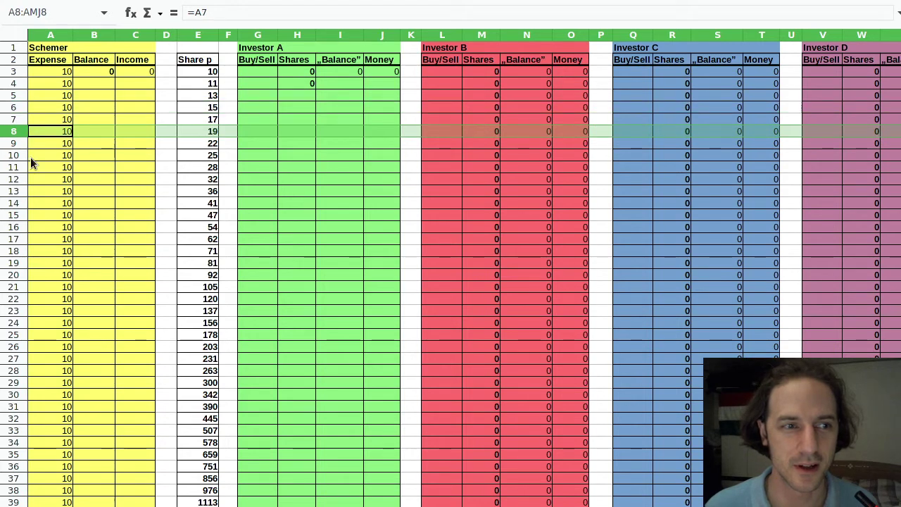
left_click(61, 169)
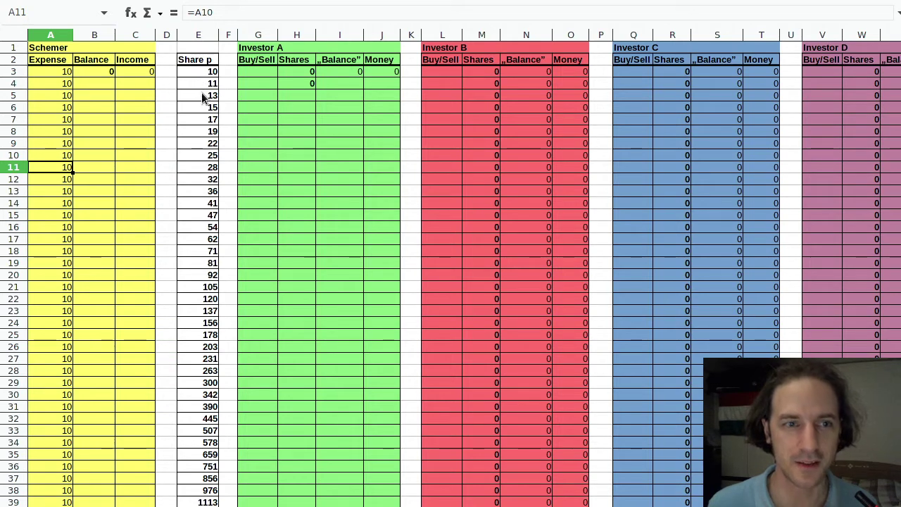
left_click(208, 71)
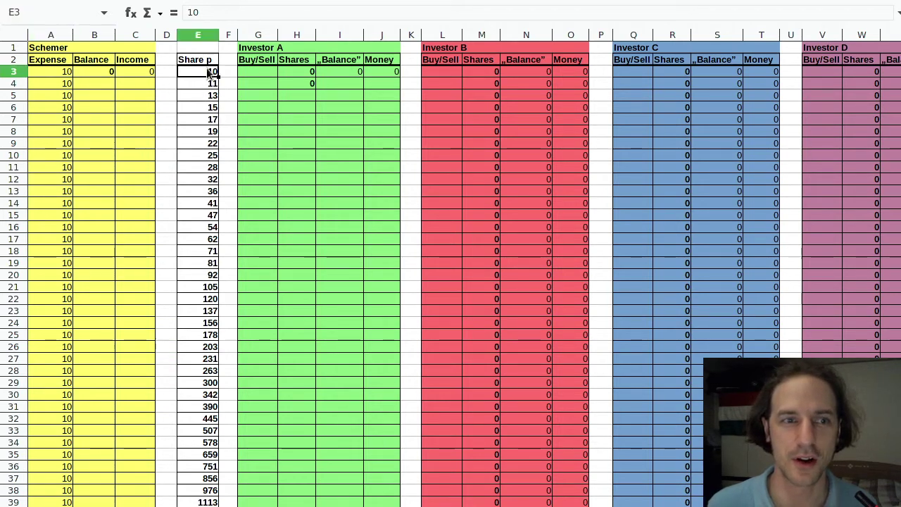
left_click_drag(207, 83, 207, 116)
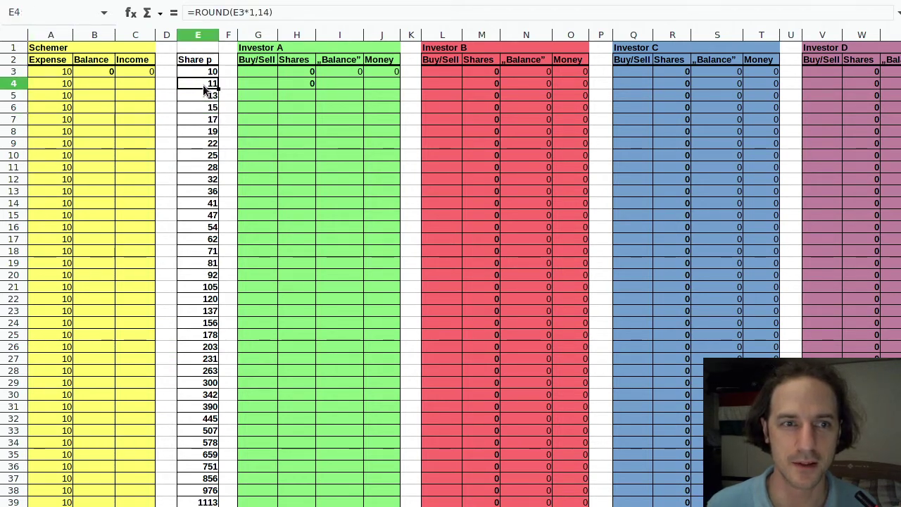
double_click(203, 83)
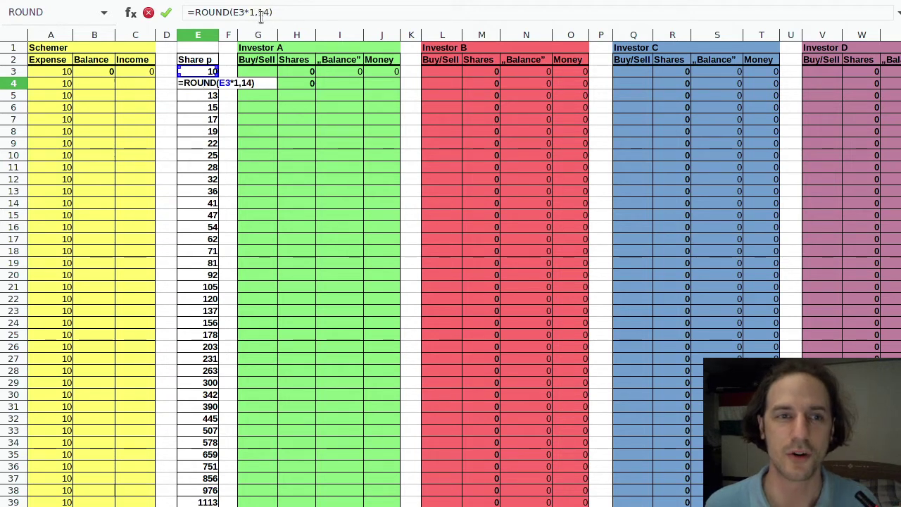
key("Escape")
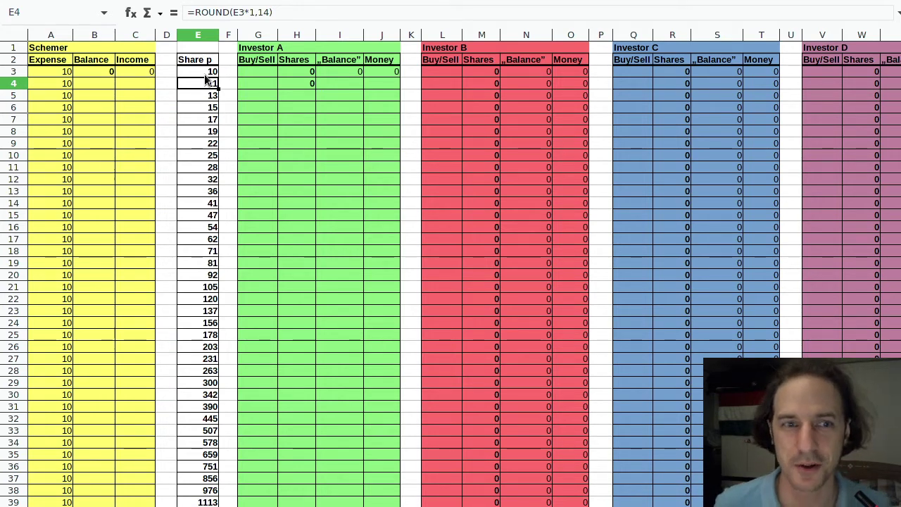
Enter a purchase of 10 shares for Investor A in G3 and check the Money cell in J3.
left_click(243, 71)
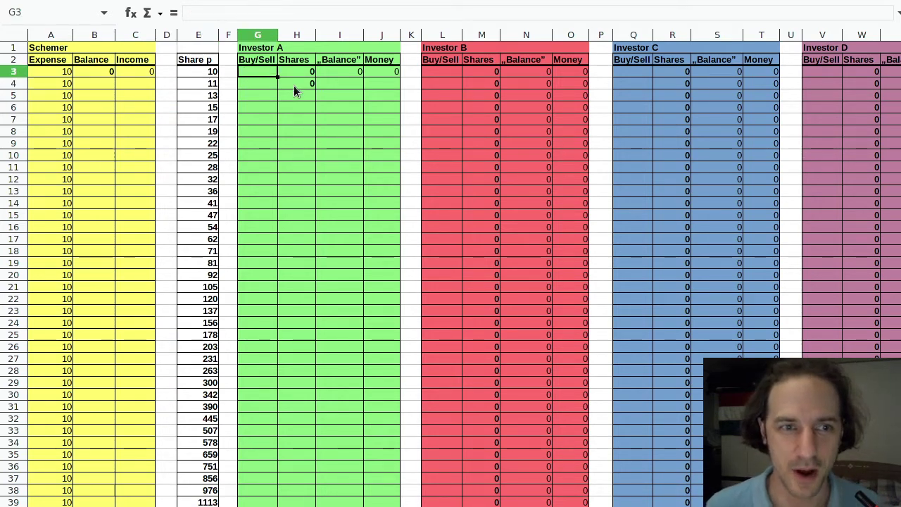
type("10")
left_click(326, 84)
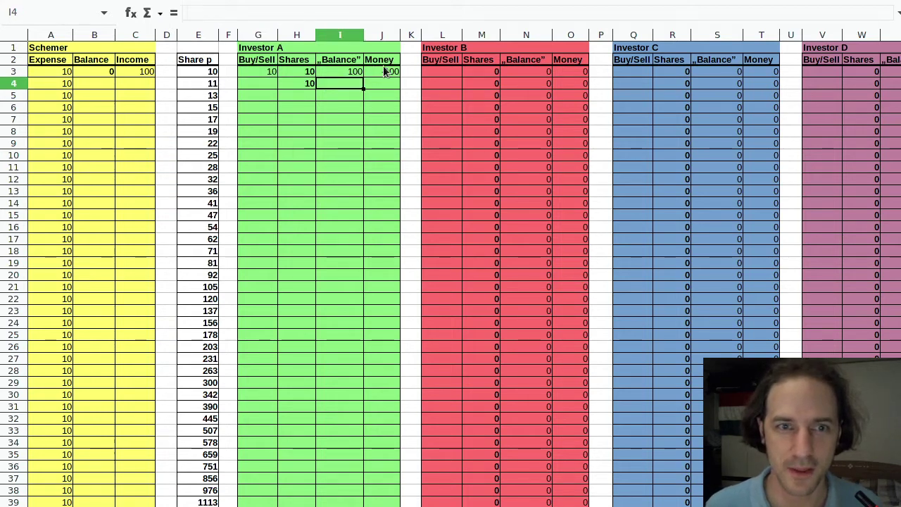
left_click(384, 71)
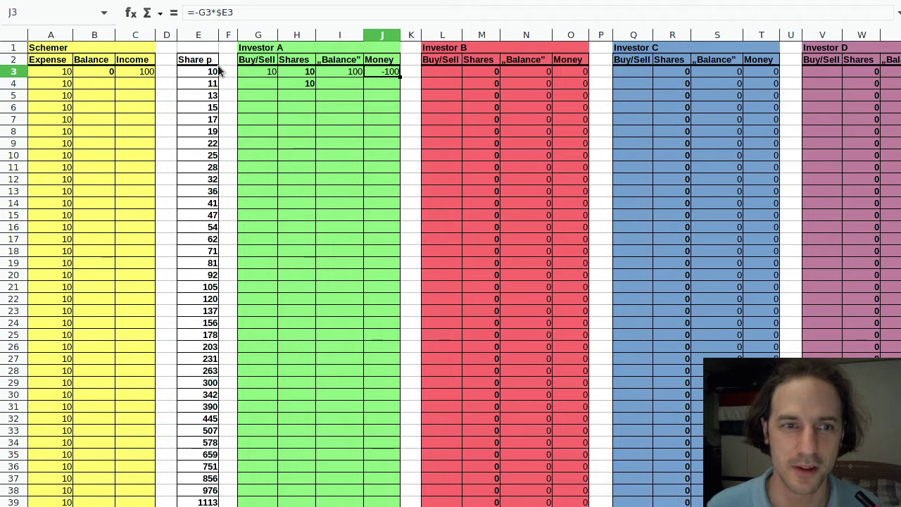
Enter the formula =B3-A3+C3 in B4 for the Schemer's Balance.
left_click(102, 73)
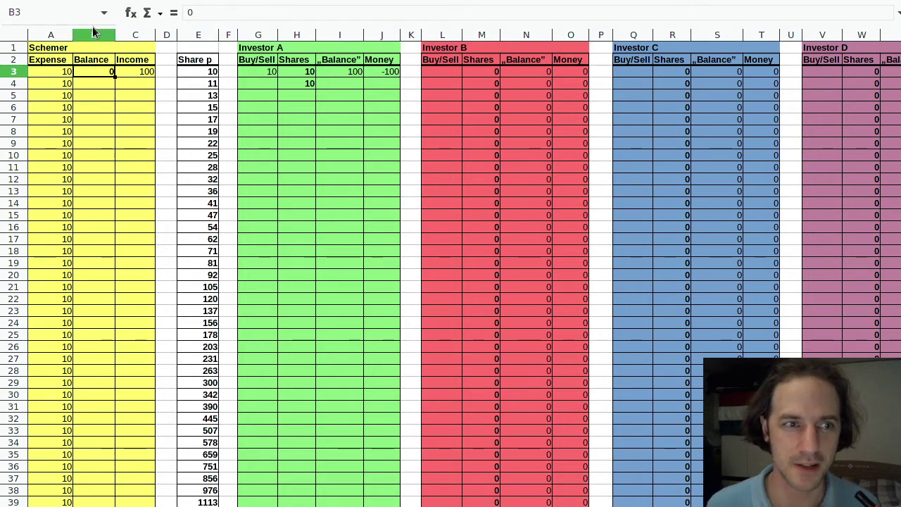
left_click(99, 81)
type("=")
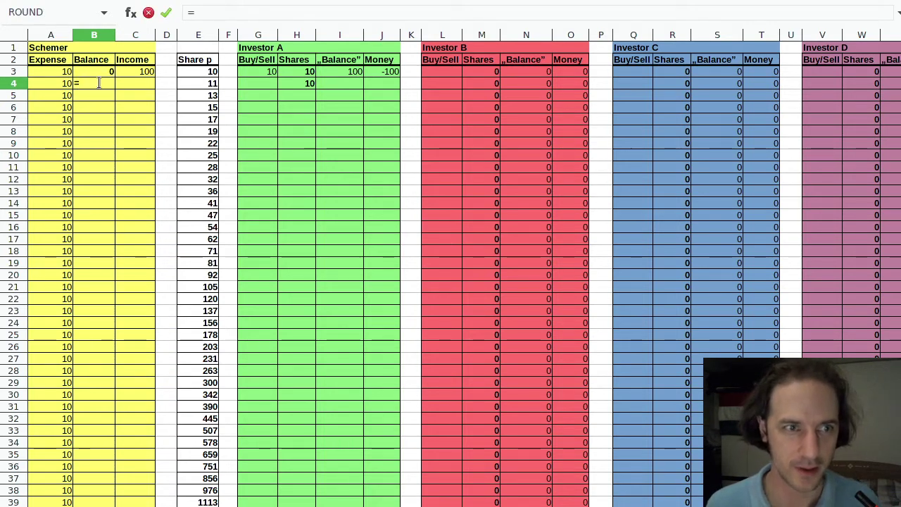
left_click(97, 72)
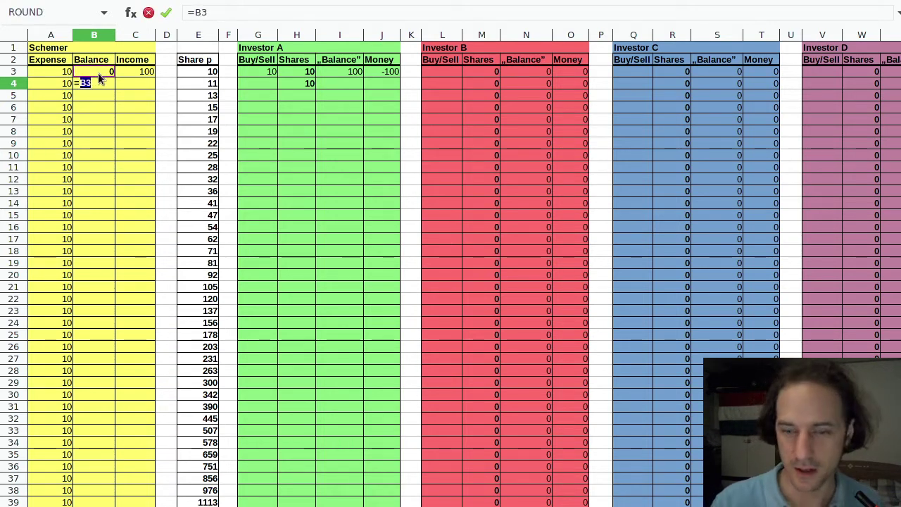
type("-")
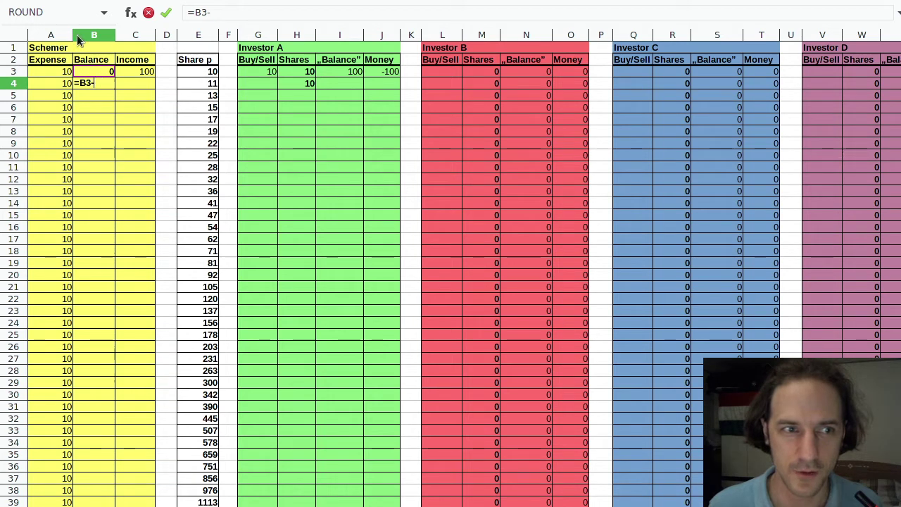
left_click(54, 70)
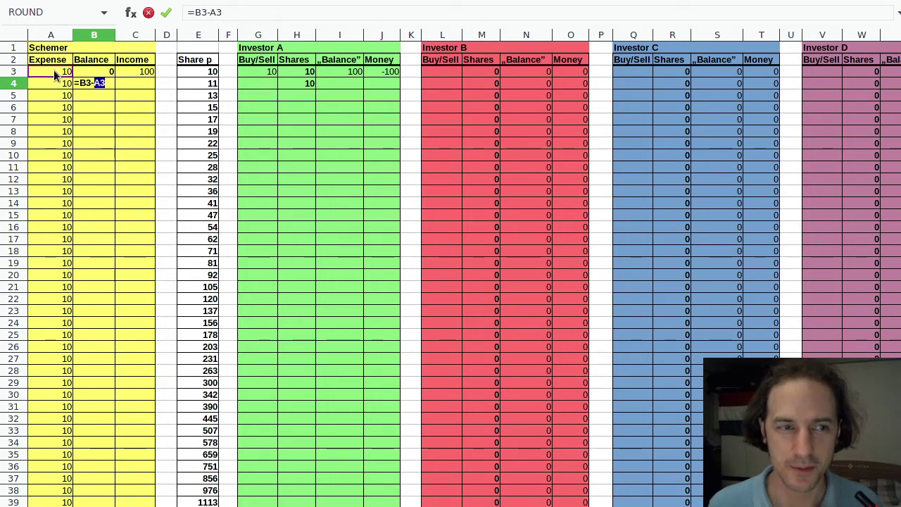
type("+")
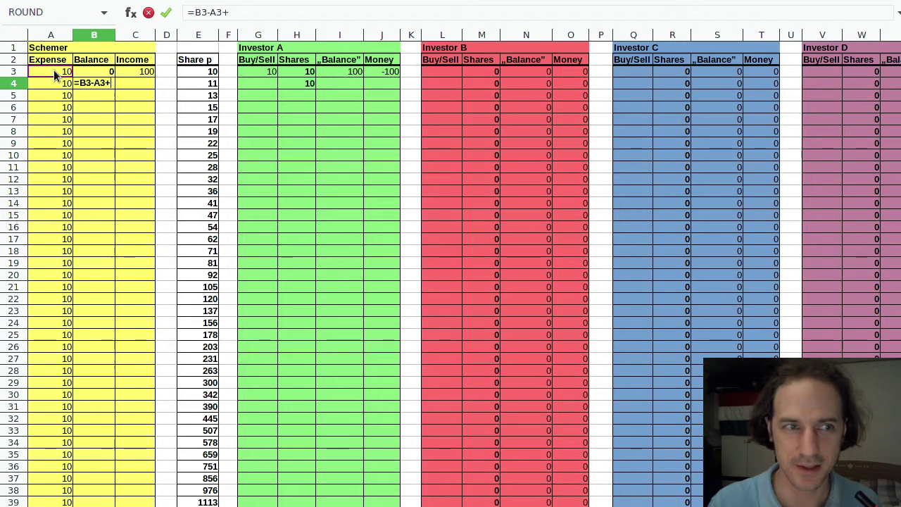
left_click(127, 71)
key("Return")
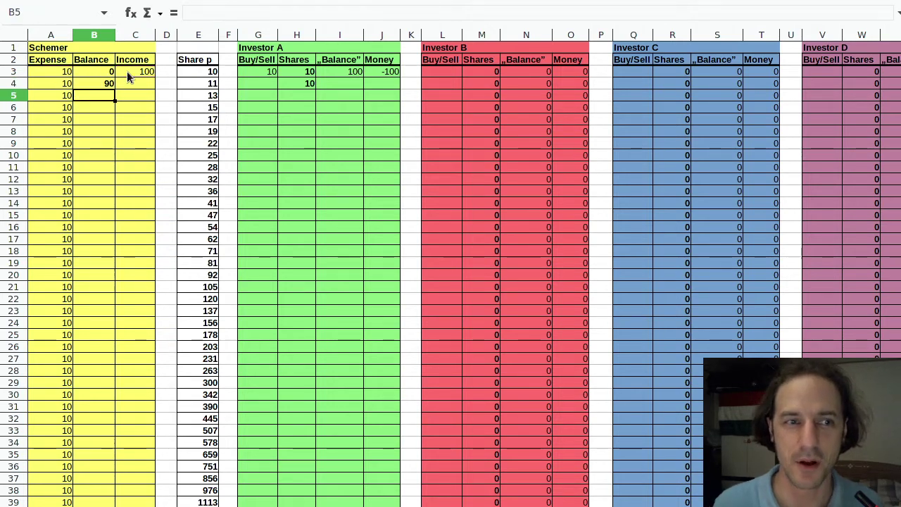
Fill the Schemer's Balance formula from B4 down the column to row 39, then check cell B13.
left_click(102, 82)
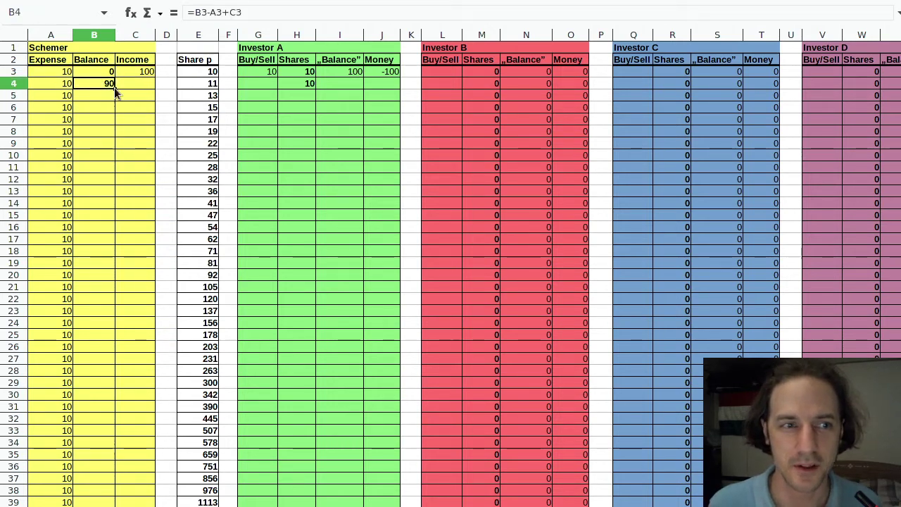
double_click(115, 89)
left_click(107, 190)
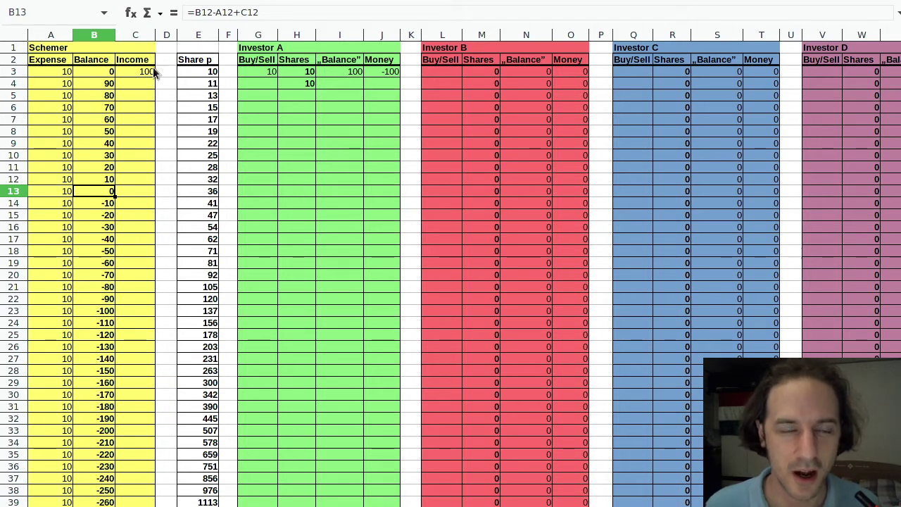
Fill Investor A's Shares formula from H4 down to H39 and enter a sale of -10 shares in G6.
left_click(303, 83)
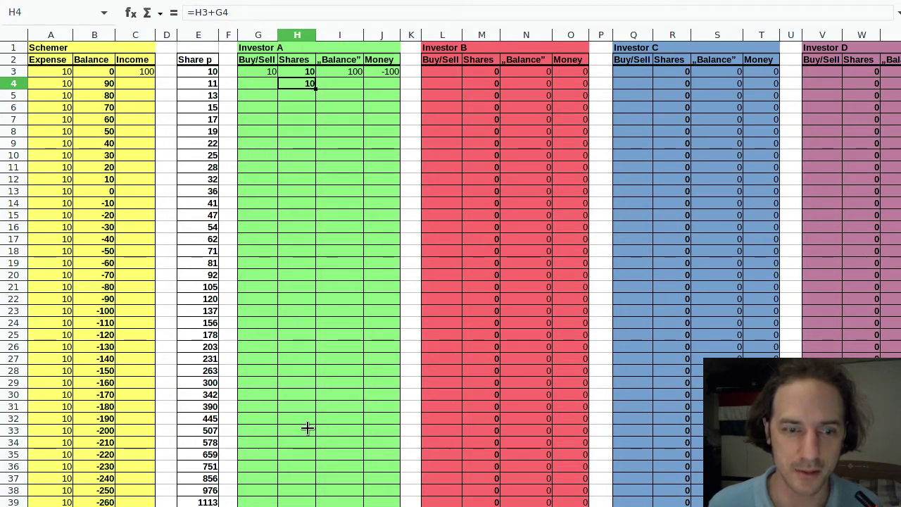
left_click_drag(315, 89, 322, 502)
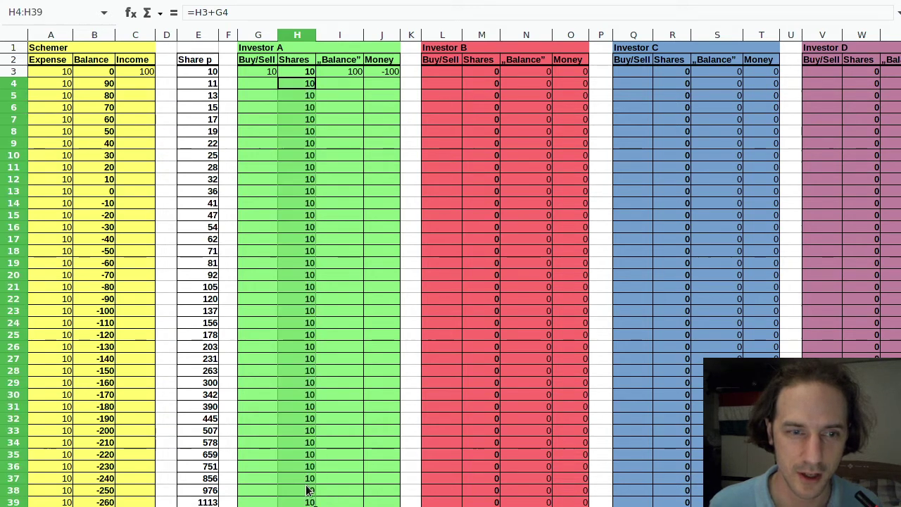
left_click(258, 110)
type("-10")
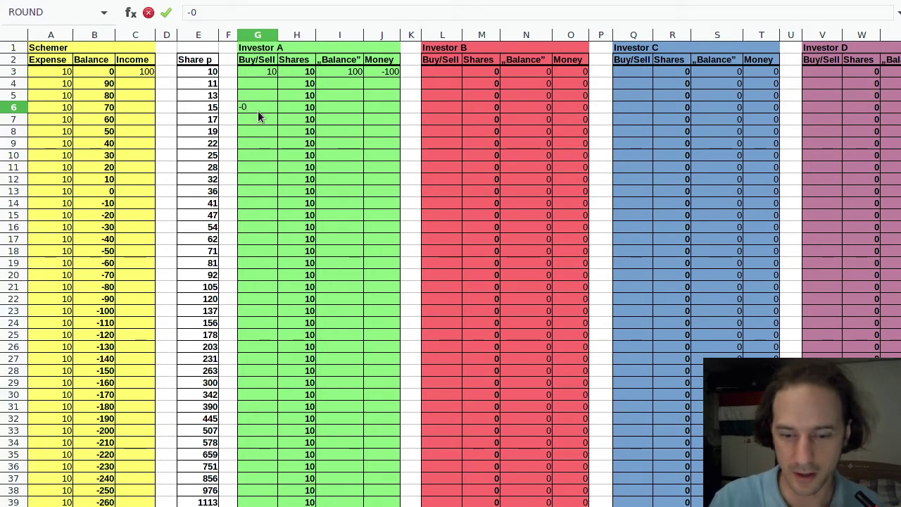
key("Return")
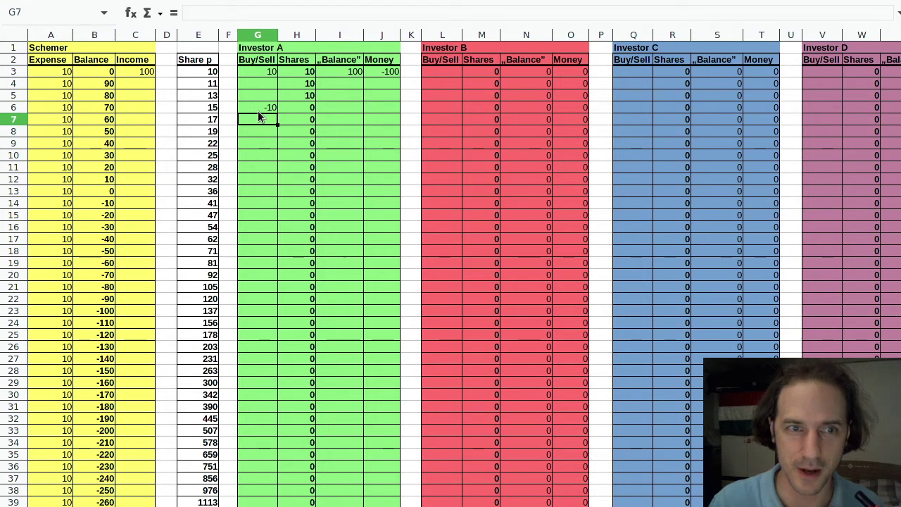
Fill Investor A's "Balance" formula from I3 down to I39 and check it against the Shares in rows 5 and 6.
left_click(346, 71)
double_click(363, 77)
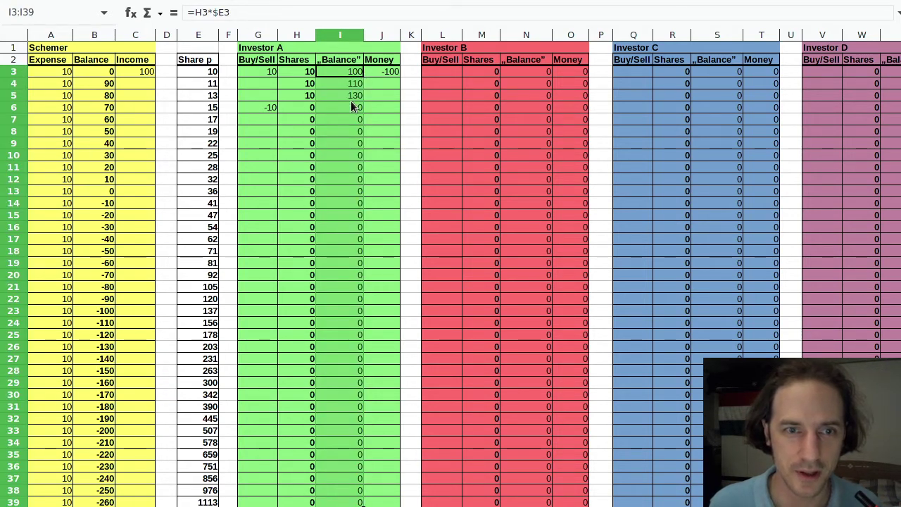
left_click(349, 106)
left_click(303, 97)
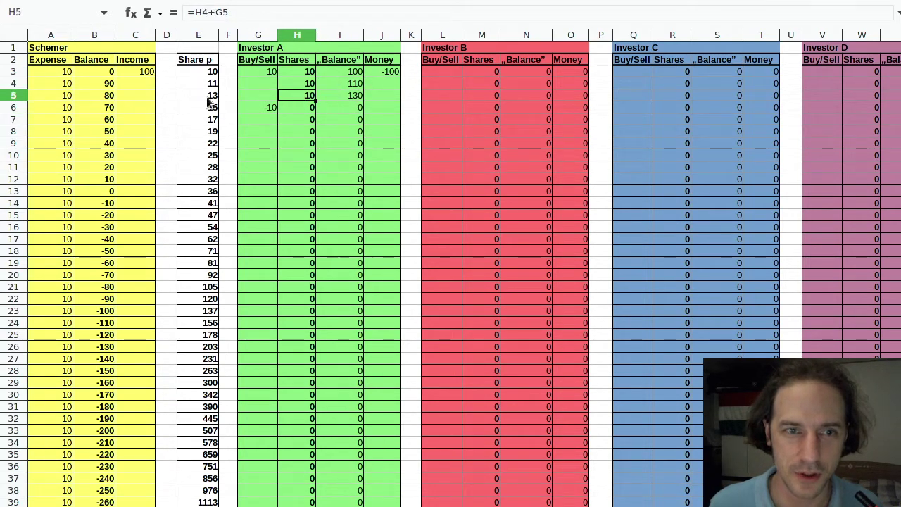
left_click(354, 101)
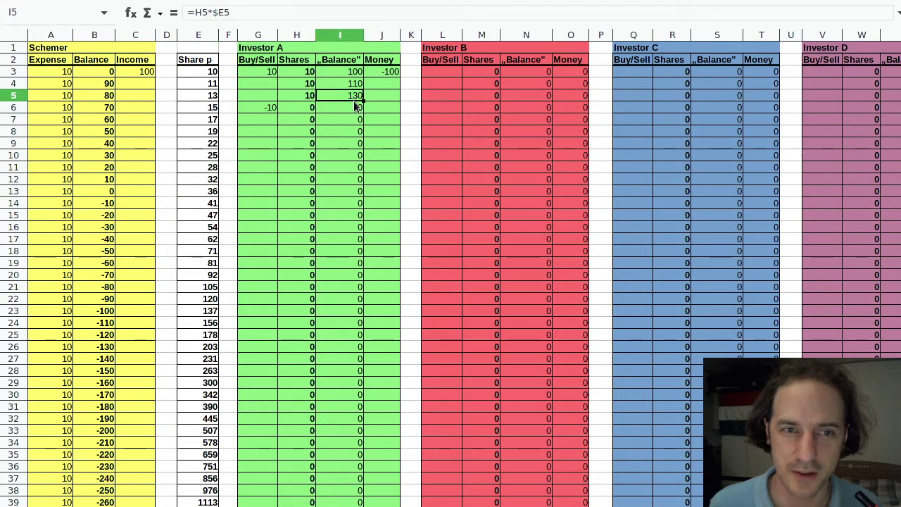
left_click(308, 110)
left_click(344, 95)
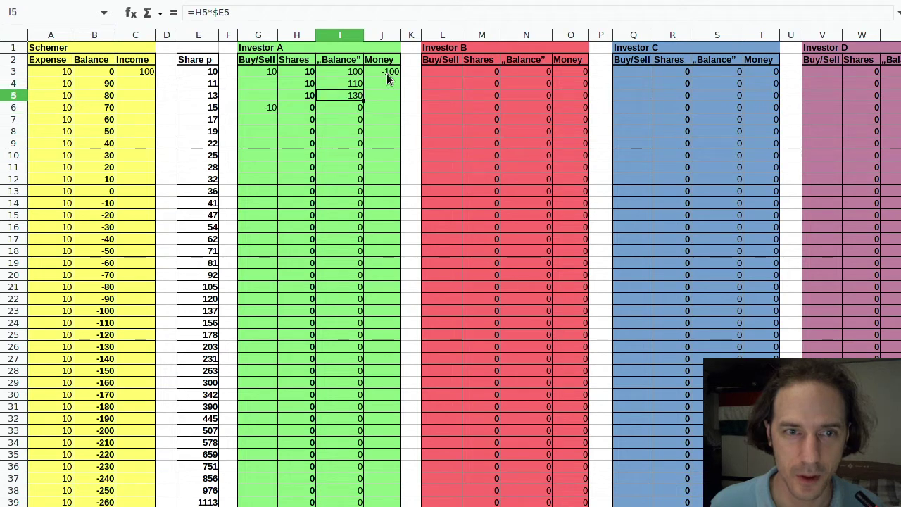
Fill Investor A's Money formula from J3 down to J39 and check the sale row in J6.
left_click(387, 72)
double_click(399, 78)
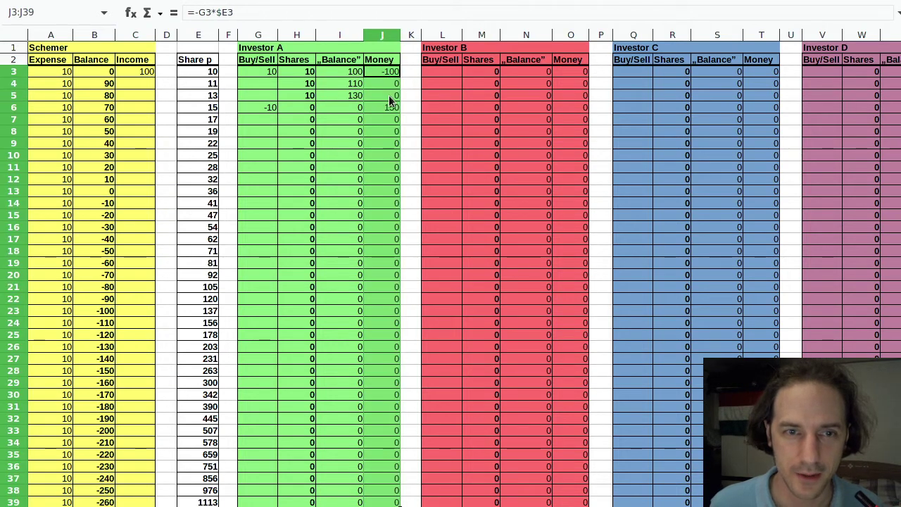
left_click(384, 107)
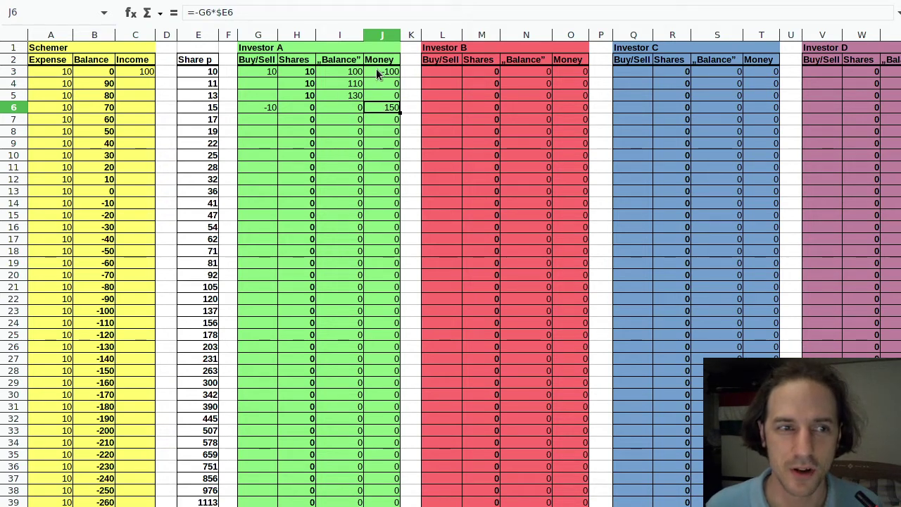
Fill the Schemer's Income formula from C3 down to row 39 and check cell C6.
left_click(133, 72)
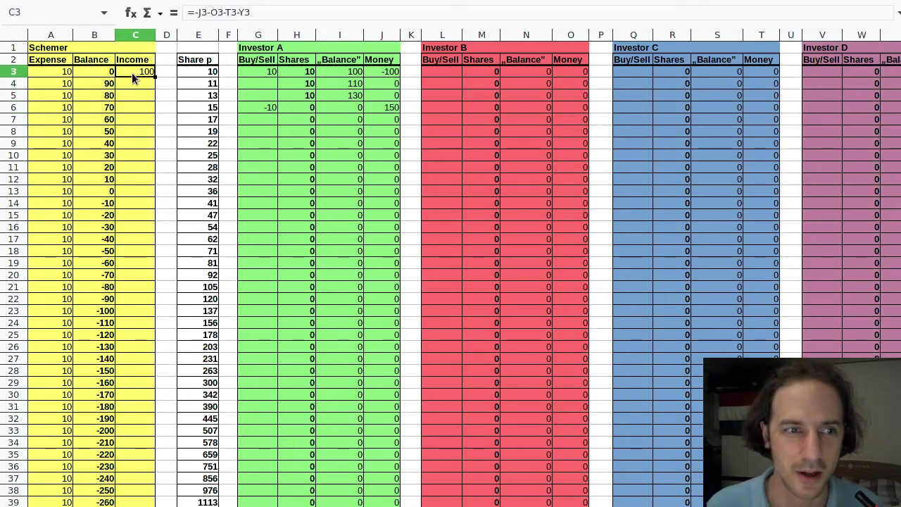
double_click(154, 78)
left_click(149, 107)
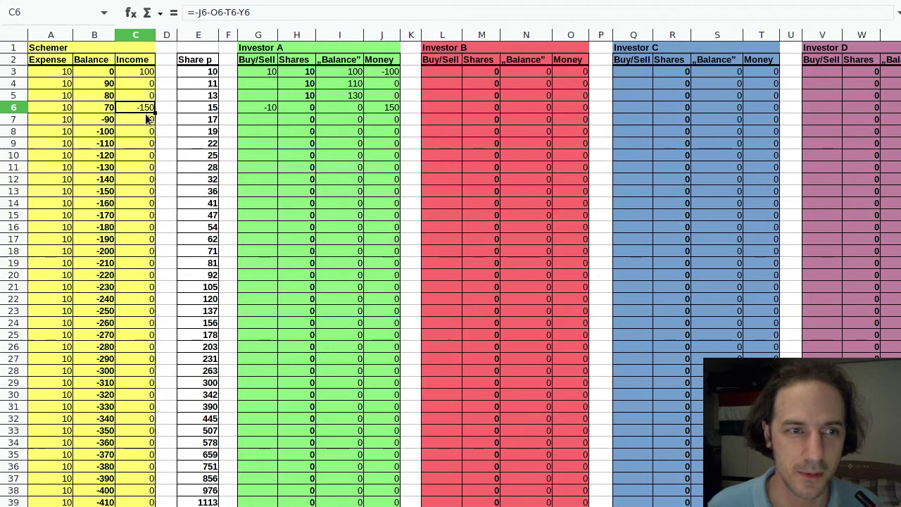
Inspect the cell references in the Income formula in C3 and Investor A's Money formula in J3.
double_click(146, 73)
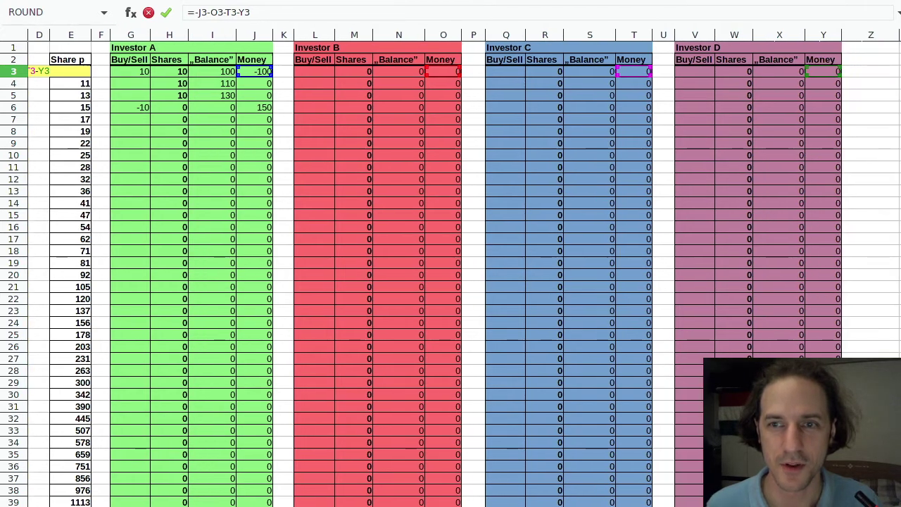
left_click(139, 71)
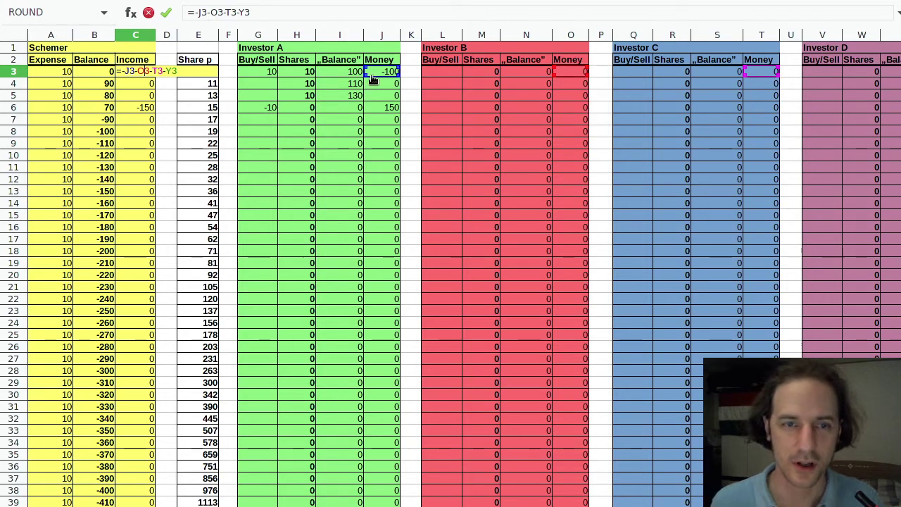
key("Return")
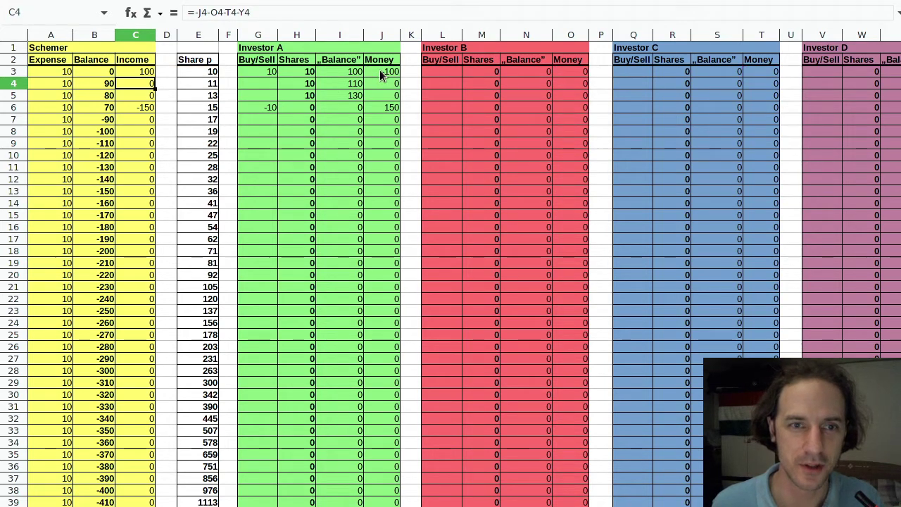
left_click(379, 70)
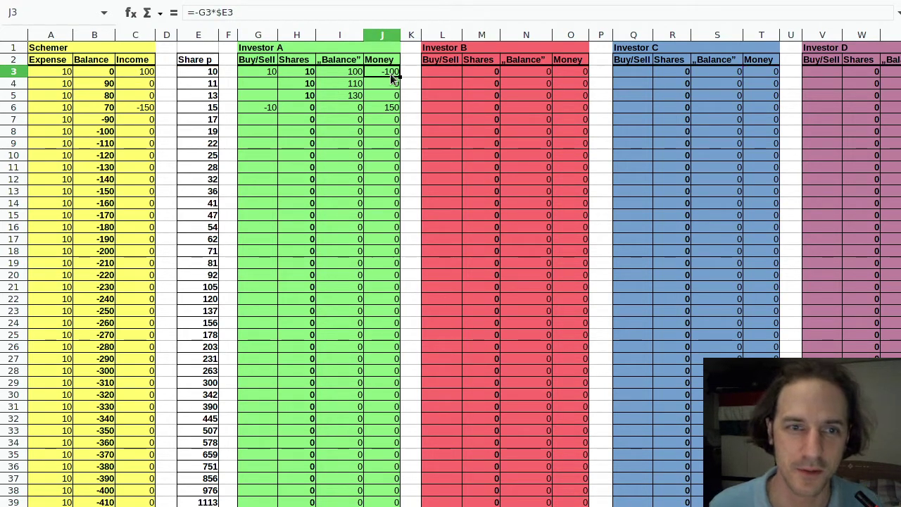
Enter 10 in Investor B's Buy/Sell cell L6 and compare the Money cells O6 and J6.
left_click(130, 71)
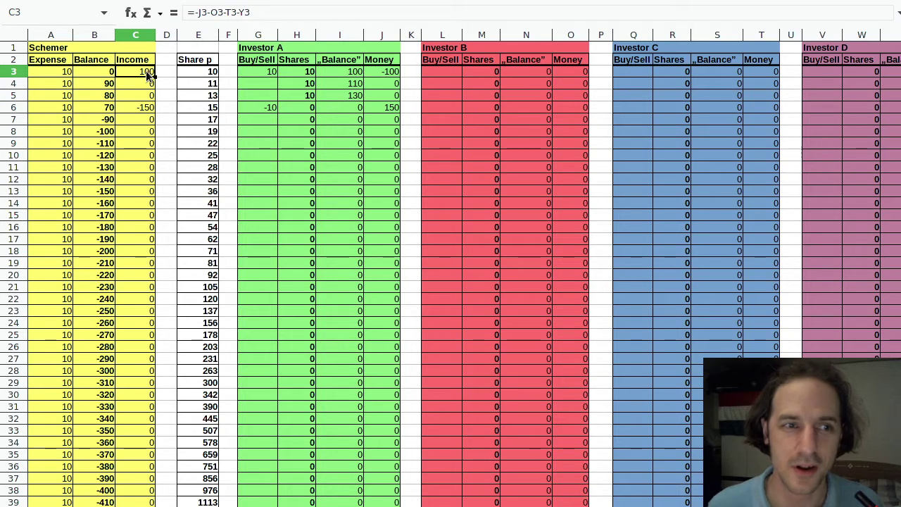
left_click(145, 107)
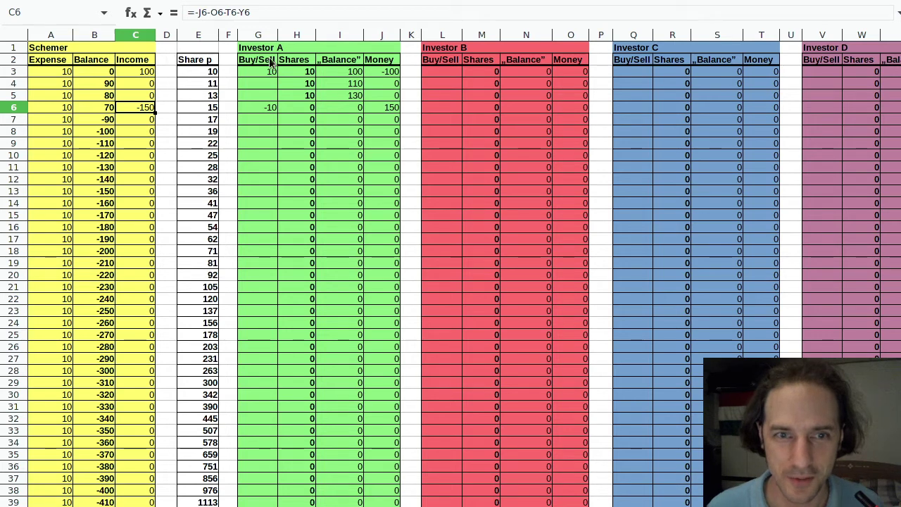
left_click(441, 109)
type("10")
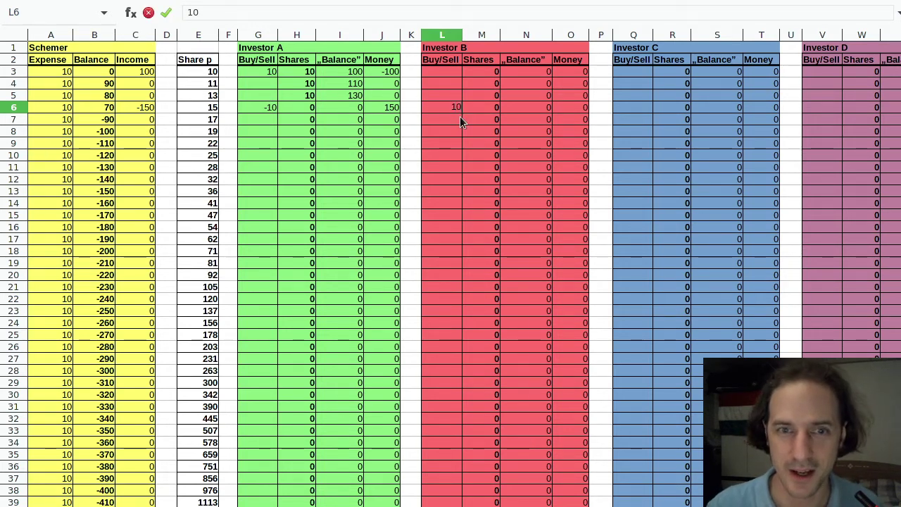
key("Return")
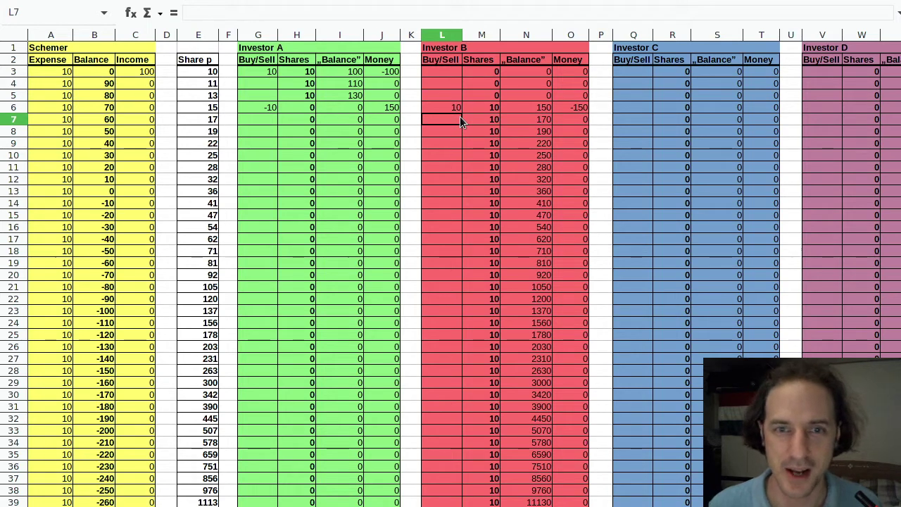
left_click(580, 109)
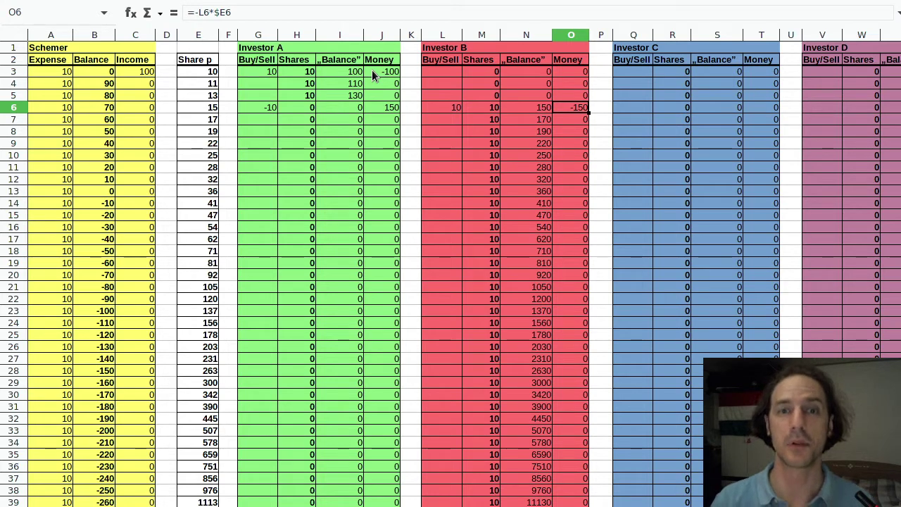
left_click(394, 106)
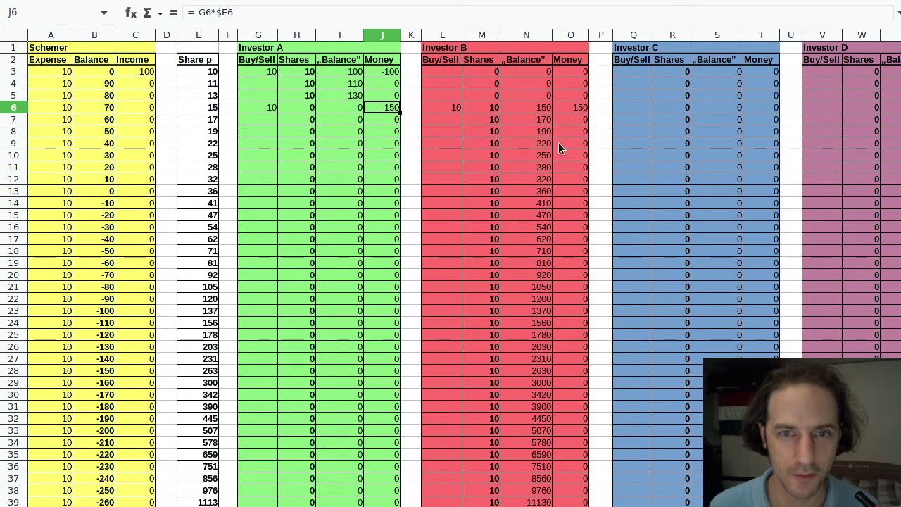
Enter -10 in Investor B's Buy/Sell cell L9 and 10 in Investor C's Buy/Sell cell Q9.
left_click(447, 143)
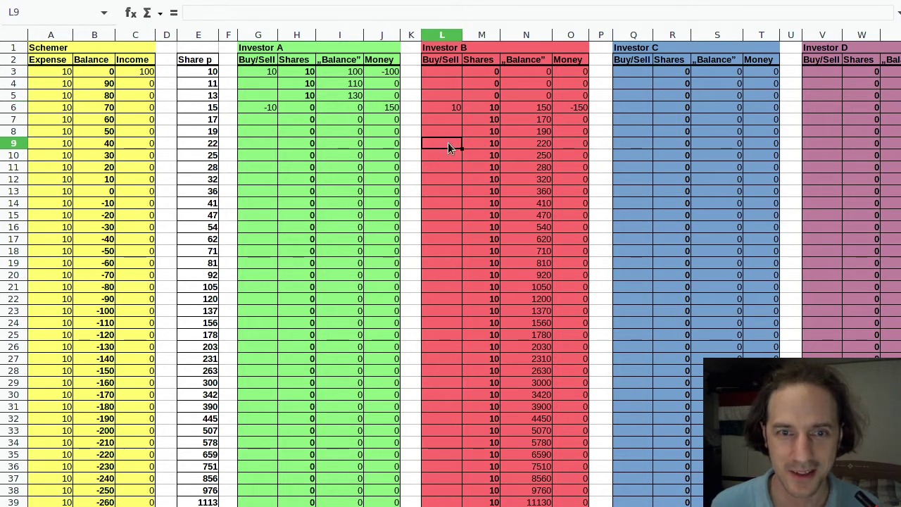
type("-10")
key("Return")
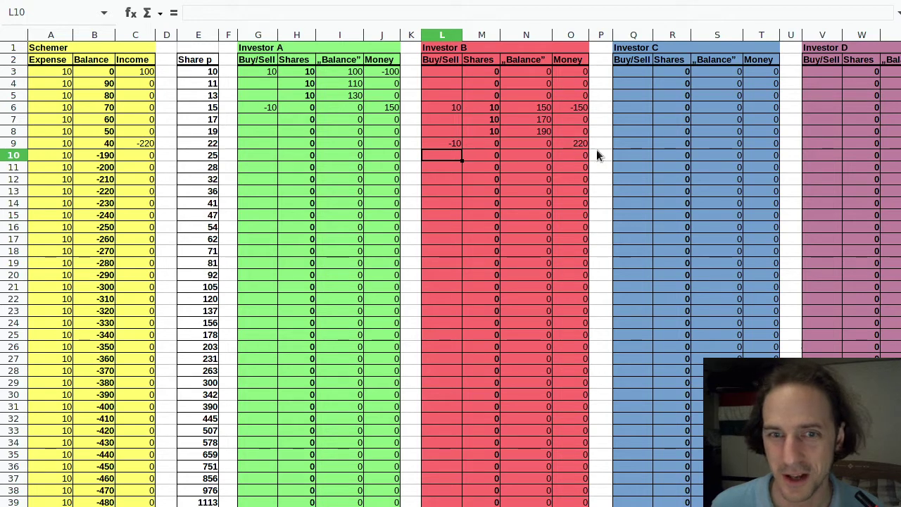
left_click(619, 143)
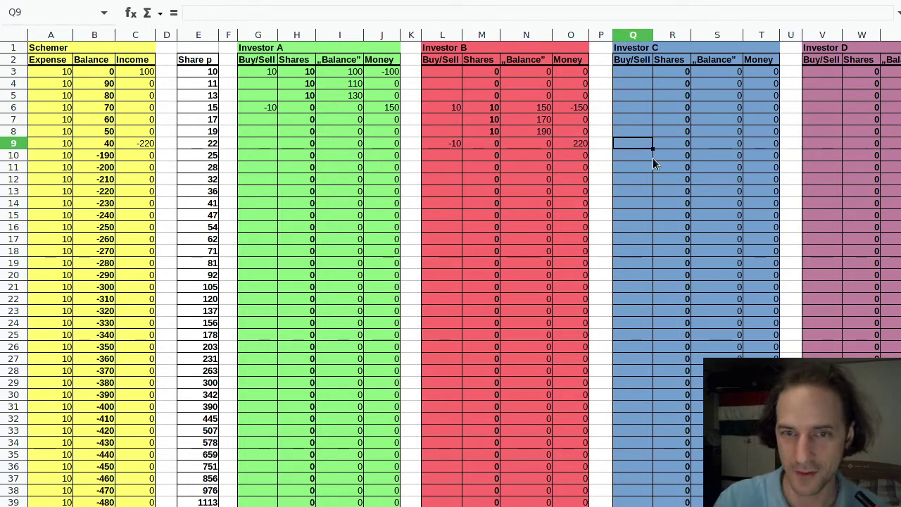
type("10")
key("Return")
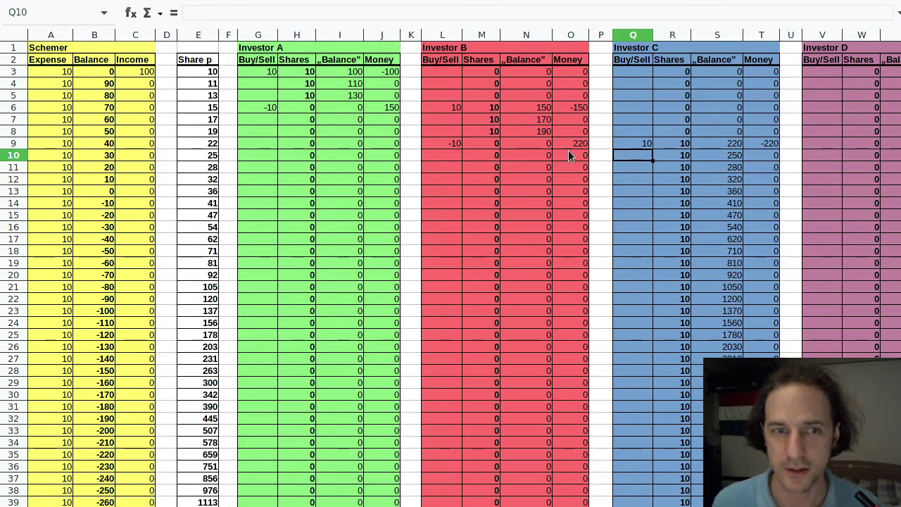
Enter Investor A's second trade in the Buy/Sell column: 3 in G9 and -3 in G12.
left_click(261, 142)
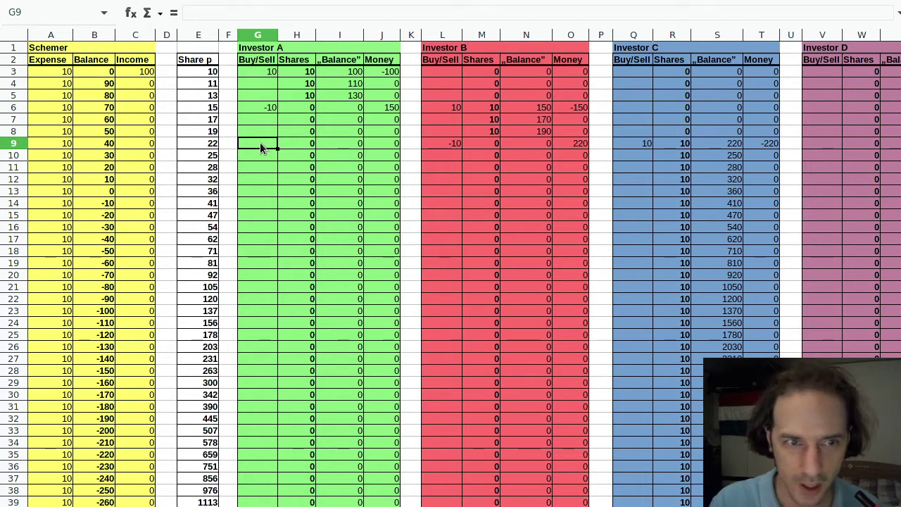
type("3")
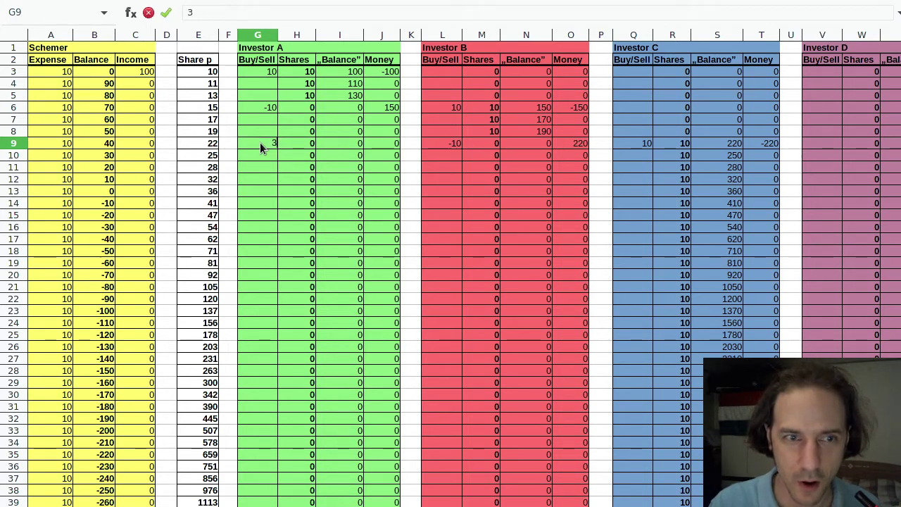
key("Return")
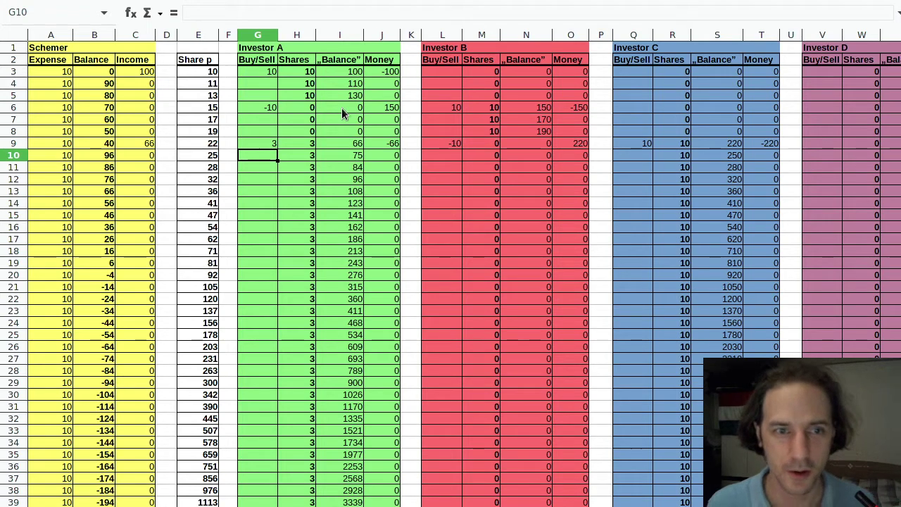
left_click(274, 179)
type("-3")
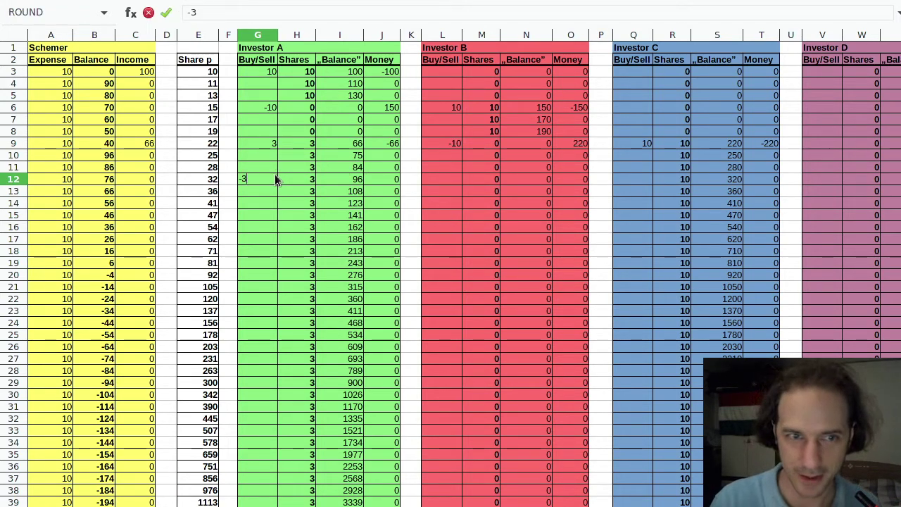
key("Return")
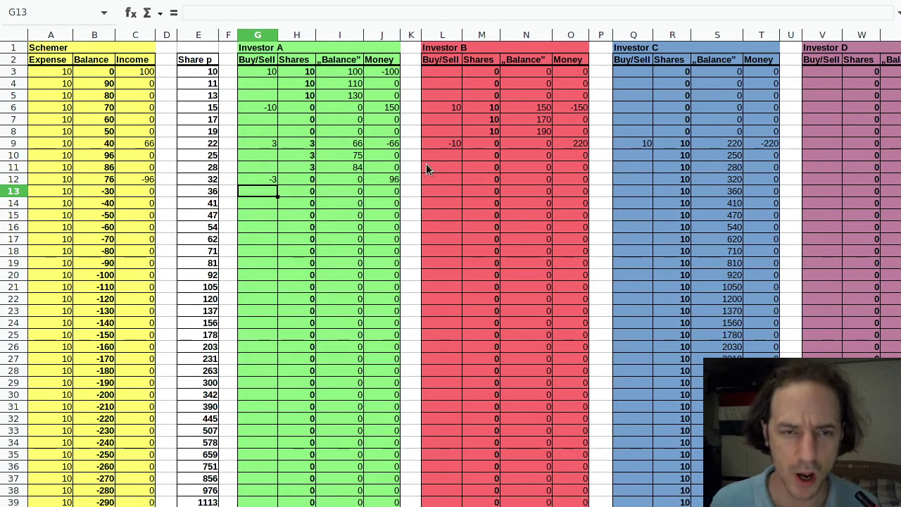
left_click(640, 181)
type("-1")
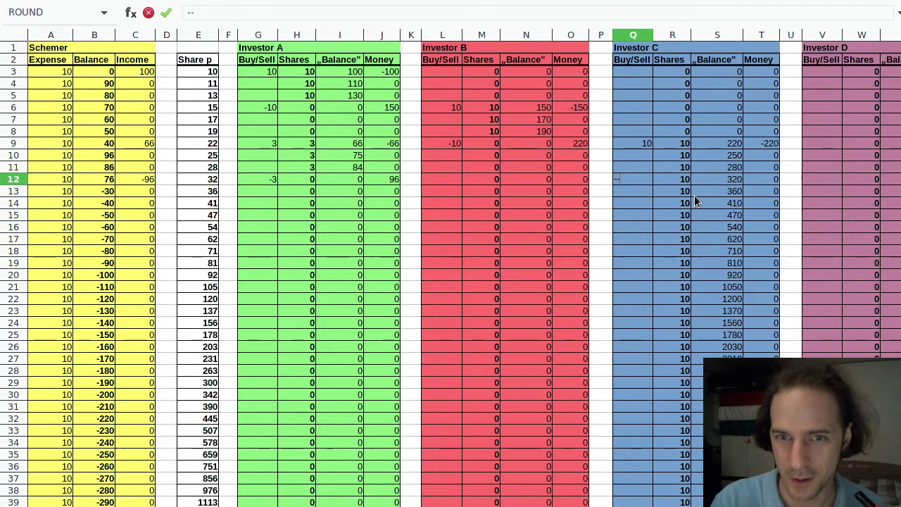
key("BackSpace")
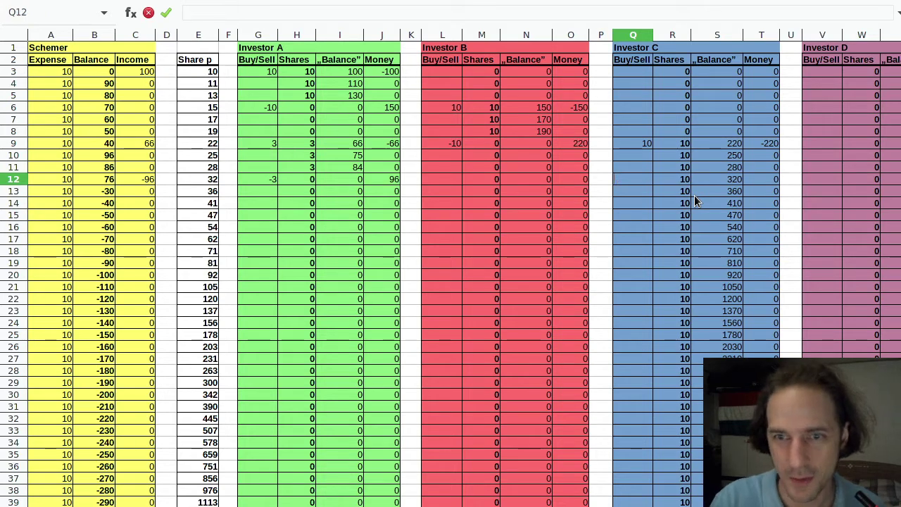
left_click(745, 177)
left_click(731, 179)
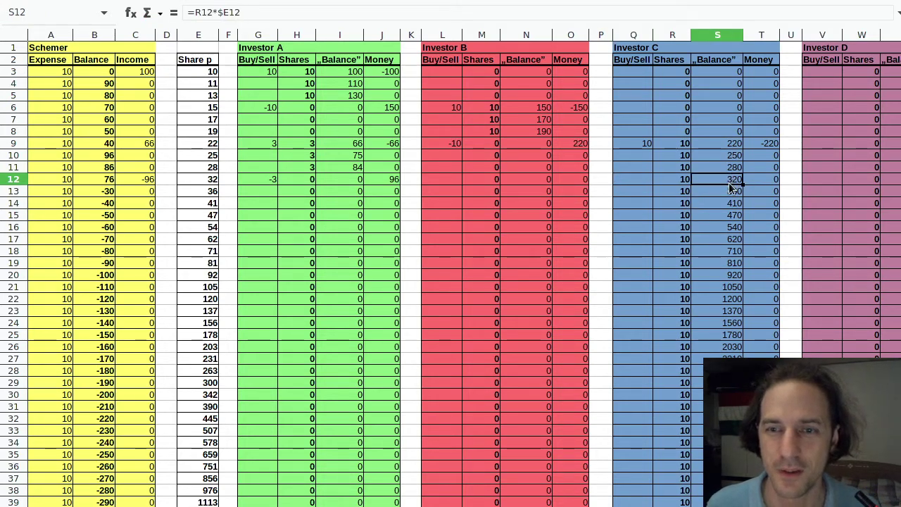
Try a further purchase of 10 shares for Investor C in Buy/Sell cell Q12.
left_click(641, 182)
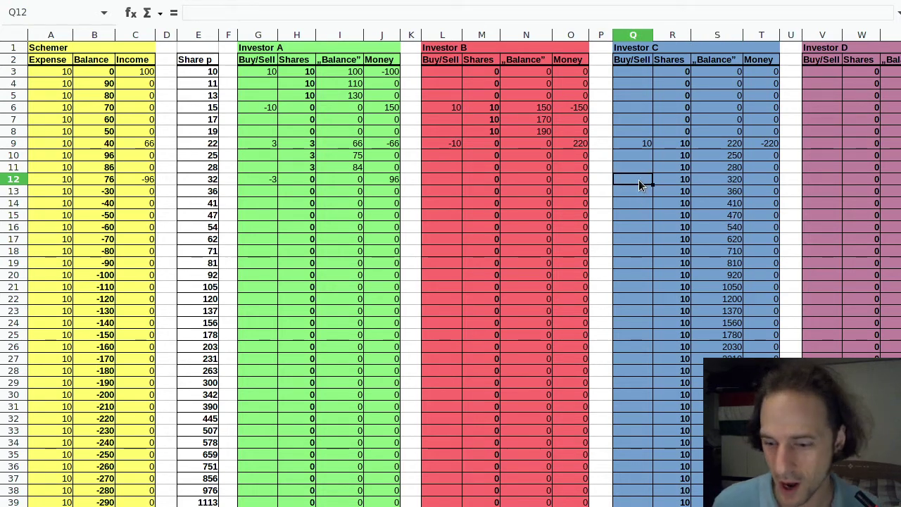
type("10")
key("Return")
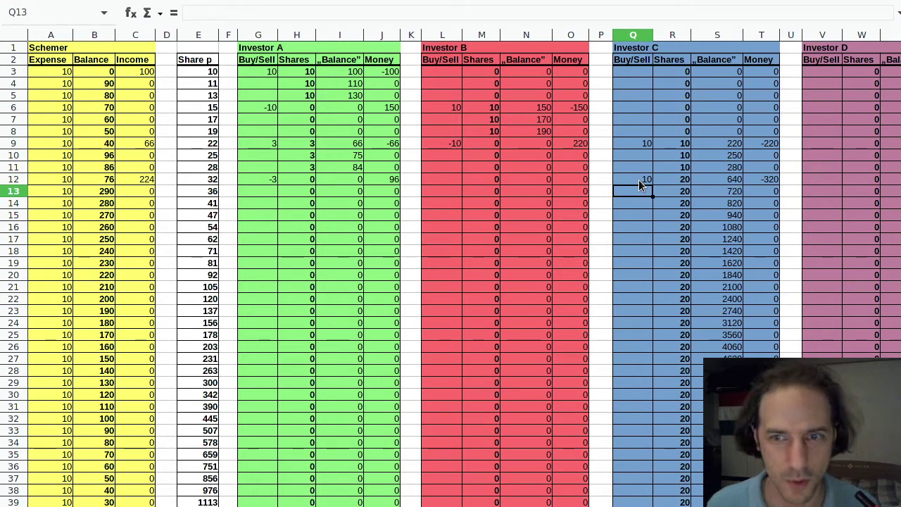
Set Investor C's Buy/Sell value in Q12 to 7.
left_click(641, 177)
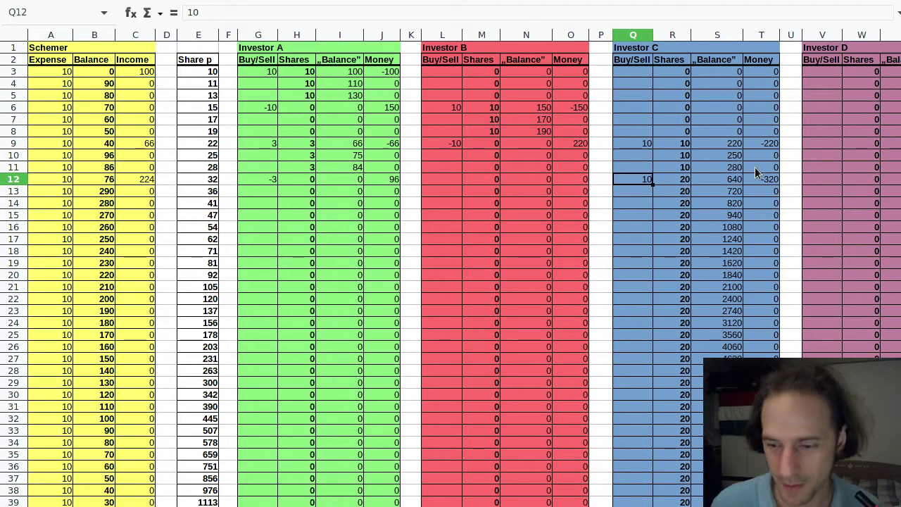
type("7")
key("Return")
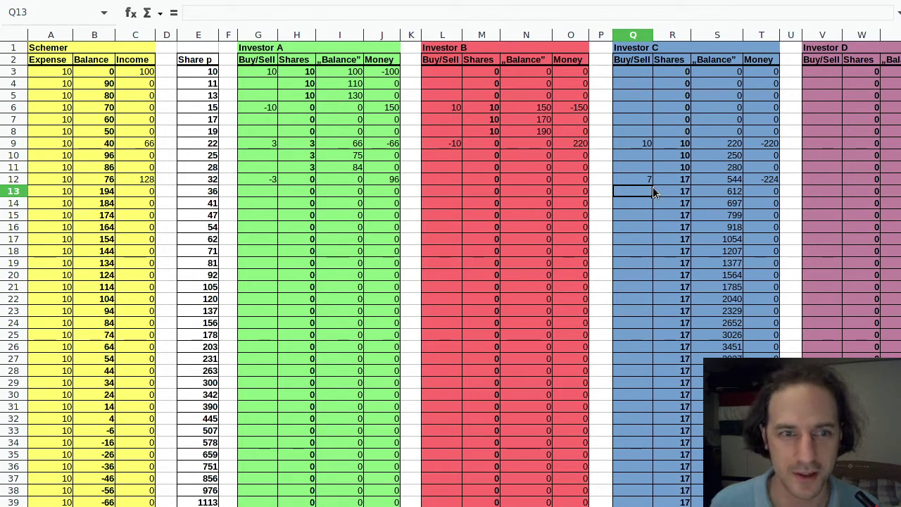
Enter -17 in Investor C's Buy/Sell cell Q15 and check the Schemer's Income in C15.
left_click(646, 216)
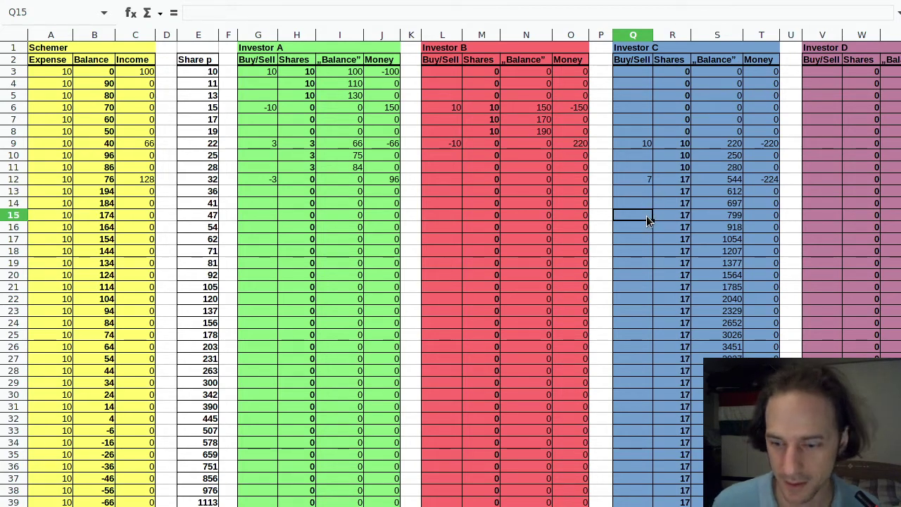
type("-17")
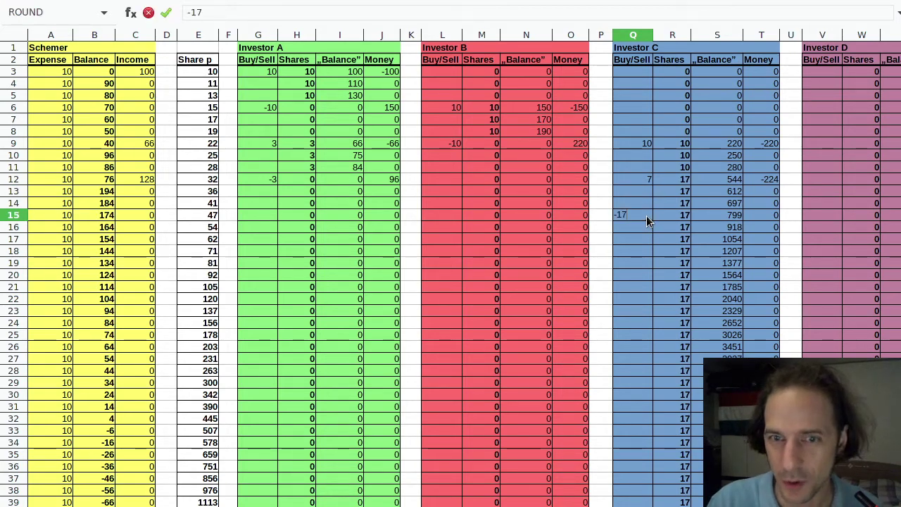
key("Return")
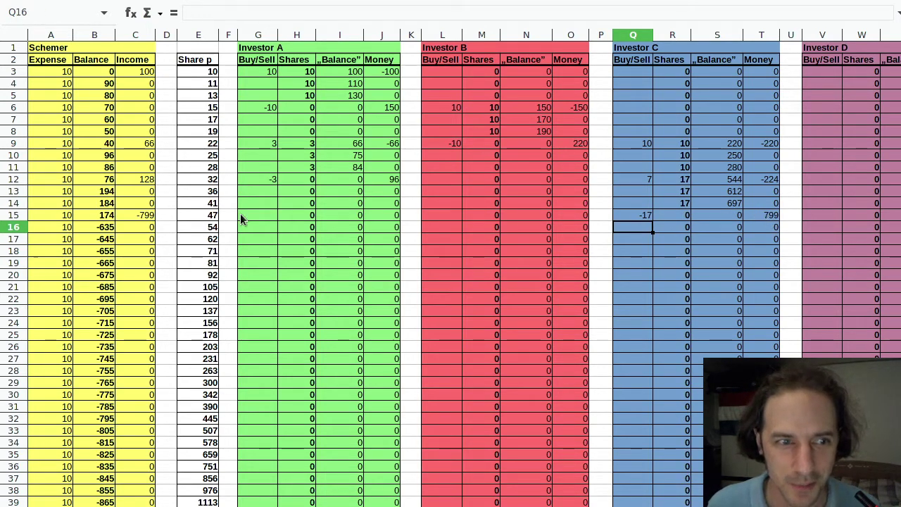
left_click(139, 214)
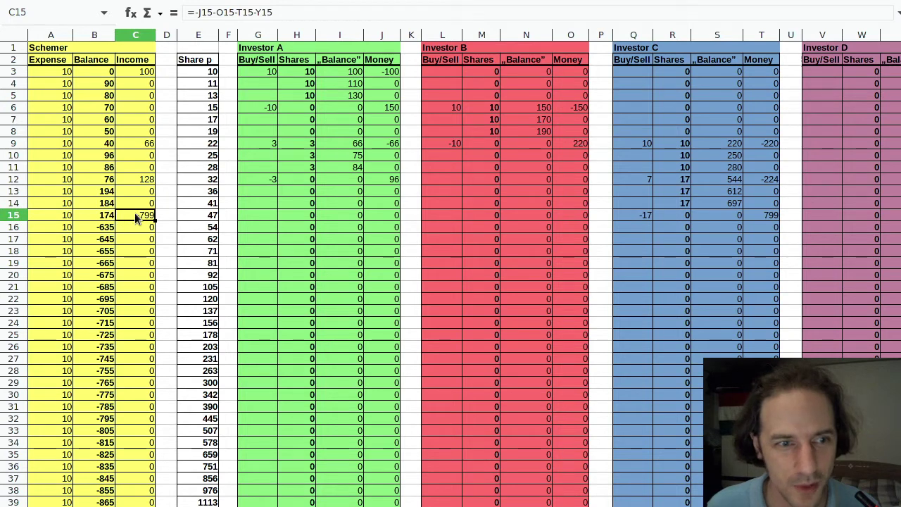
Enter 20 in Investor D's Buy/Sell cell V15 and review the share prices from E3 down to E18.
left_click(805, 216)
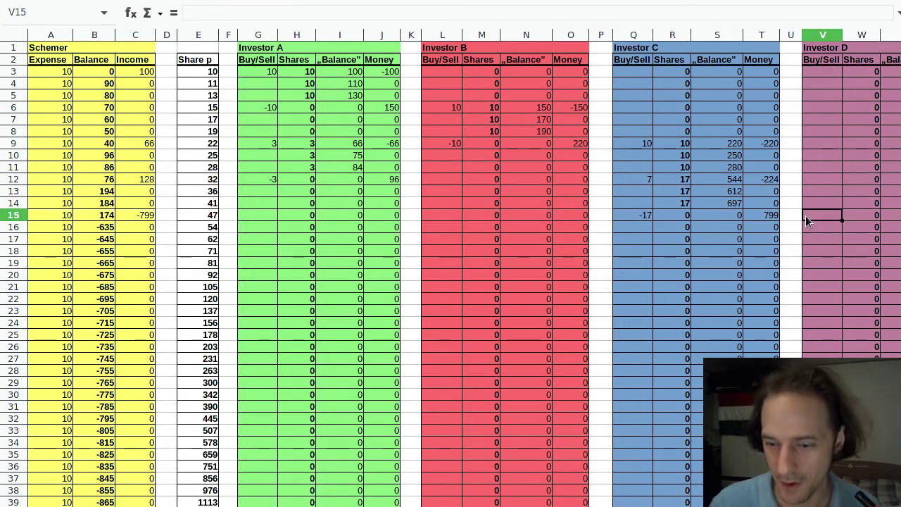
type("20")
key("Return")
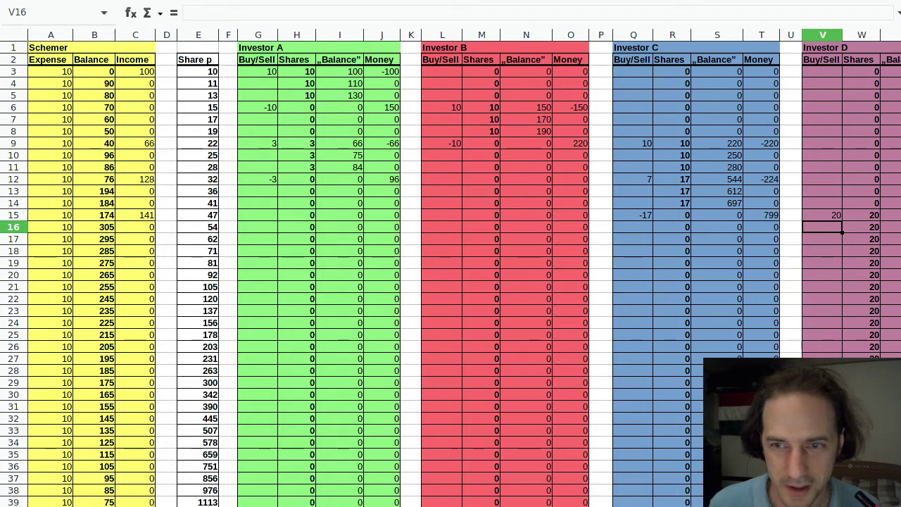
scroll(235, 282, "right", 1)
scroll(235, 282, "left", 1)
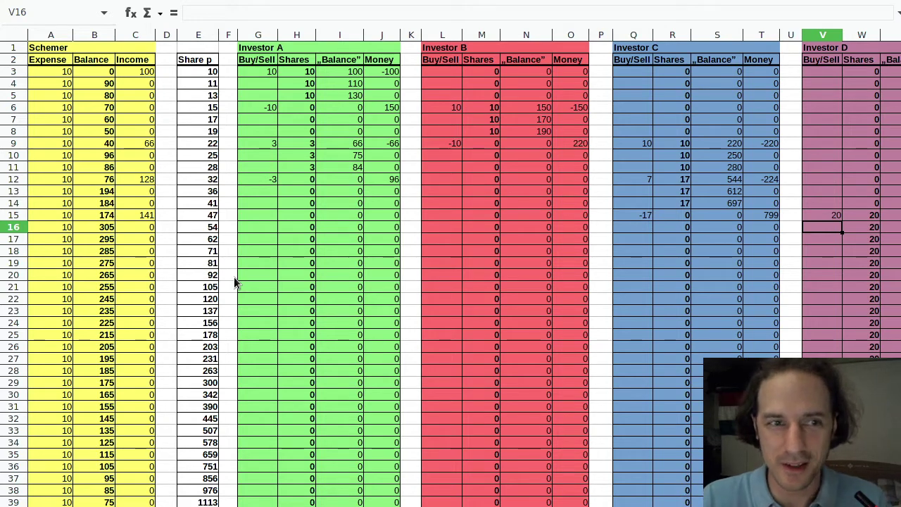
left_click_drag(197, 71, 201, 239)
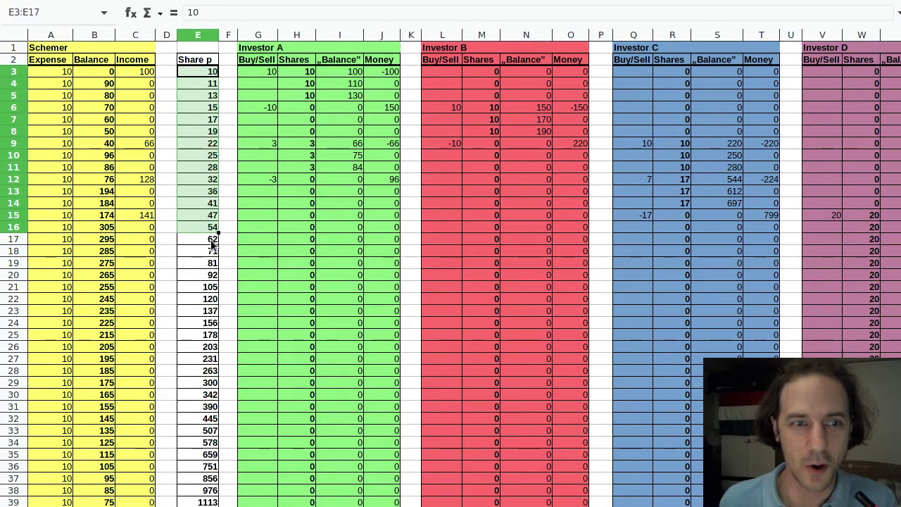
left_click(198, 250)
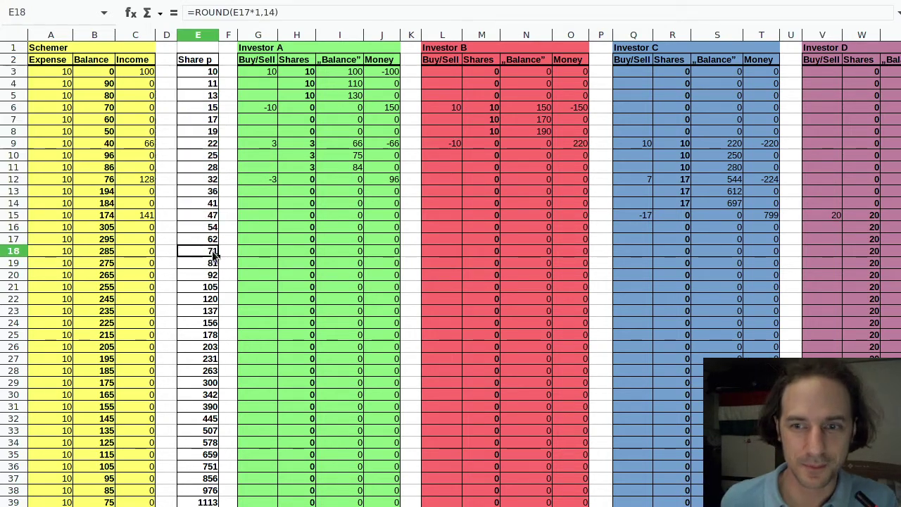
Enter -20 in Investor D's Buy/Sell cell V18 and check the share price in E18.
left_click(838, 214)
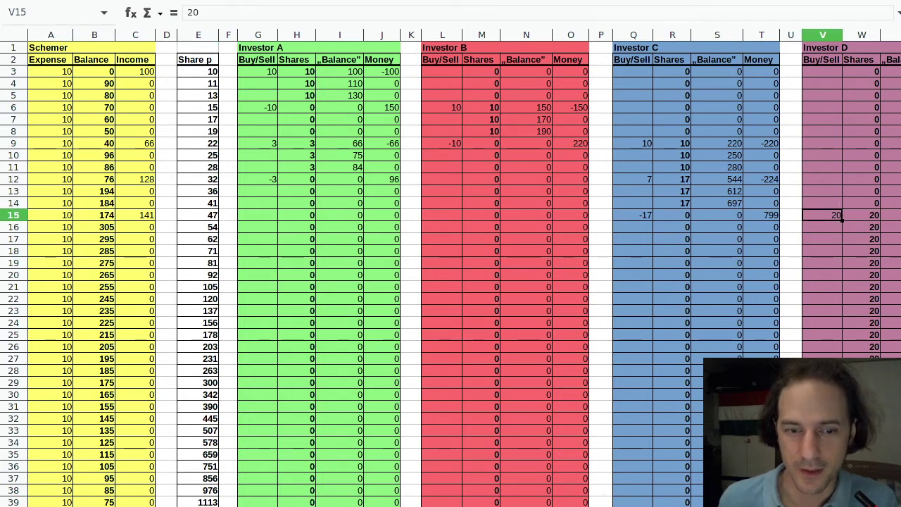
left_click(830, 252)
type("-20")
key("Return")
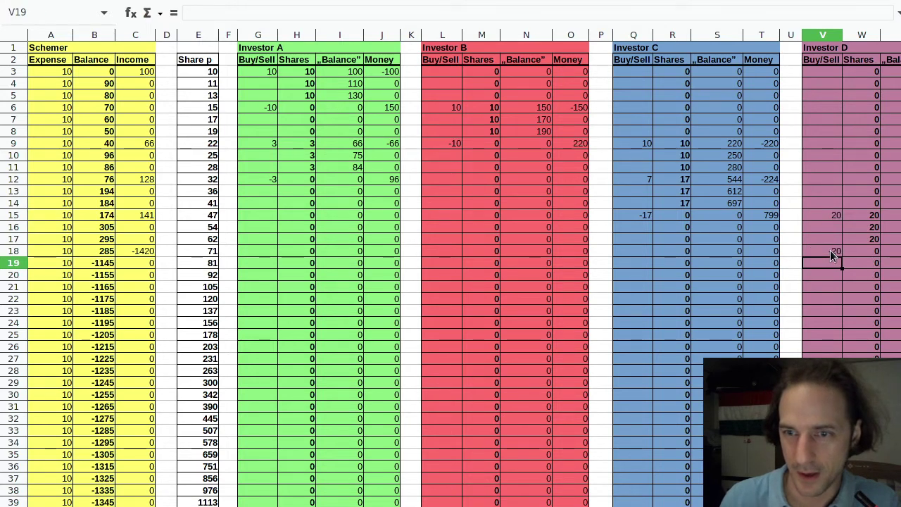
left_click(837, 251)
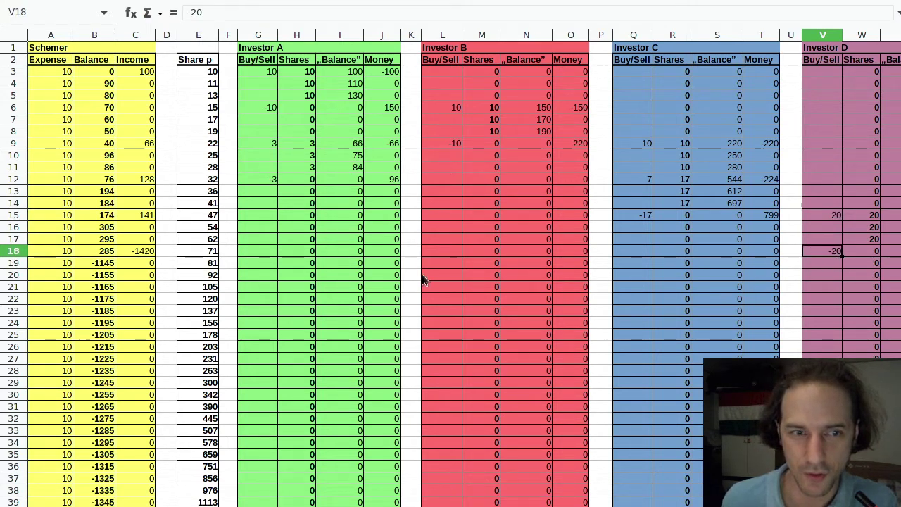
left_click(194, 263)
left_click(193, 249)
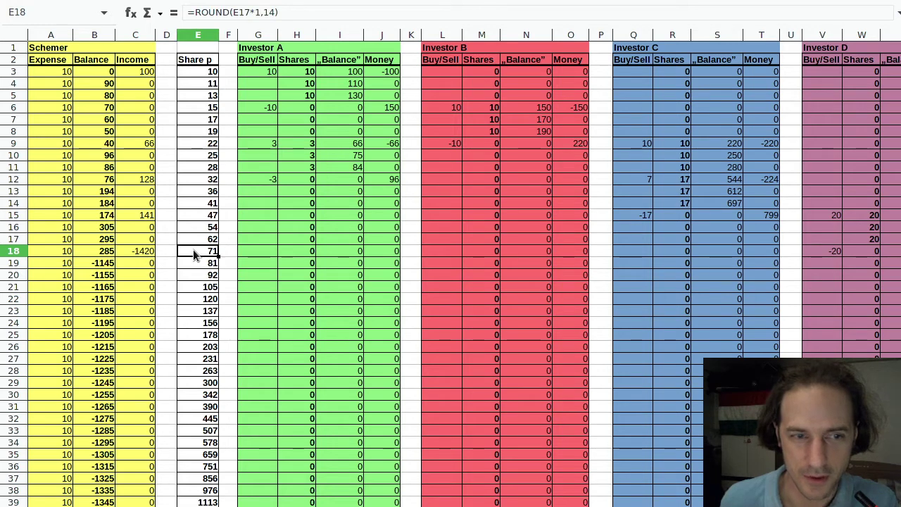
Compare the Schemer's Income in C18 with Investor D's sale in V18, and try a share price of 14 in E18.
left_click(131, 252)
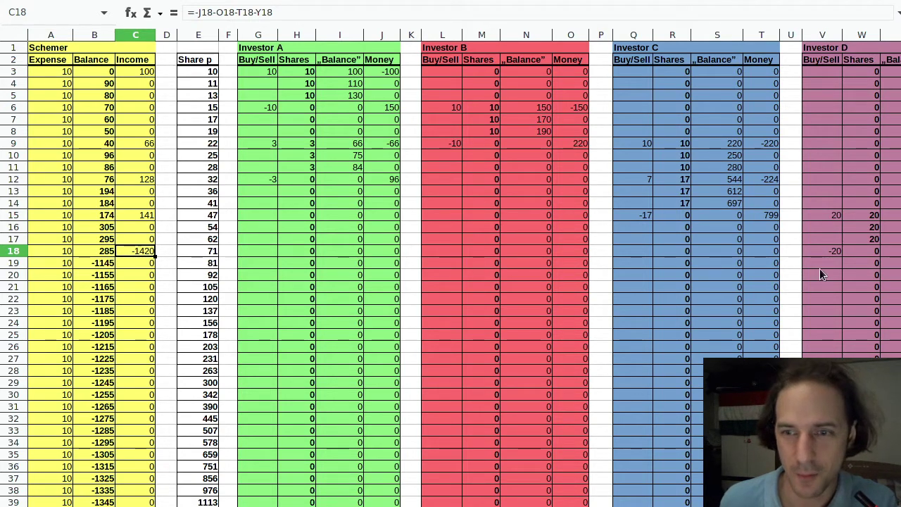
left_click(829, 251)
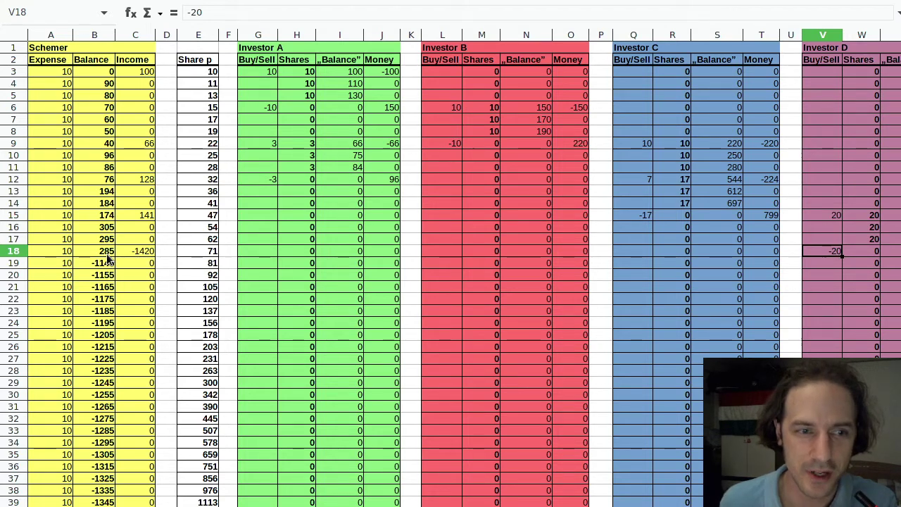
left_click(198, 253)
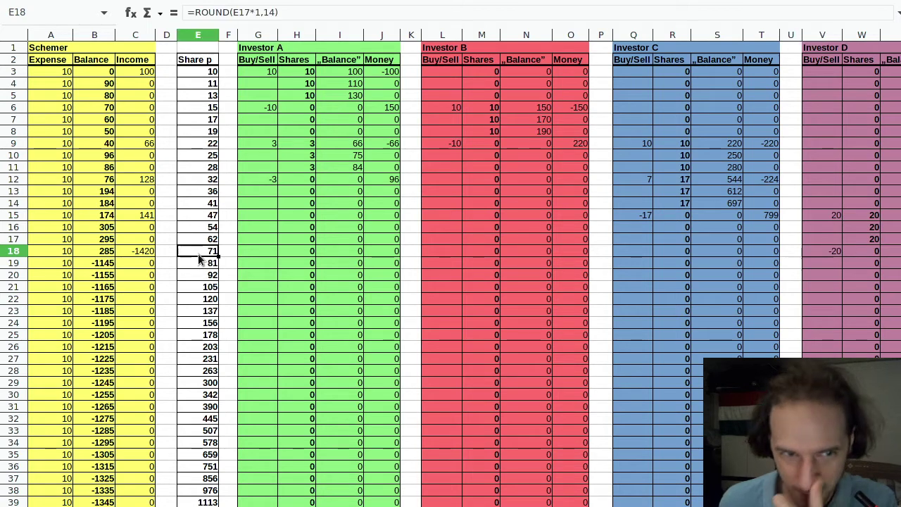
type("14")
key("Return")
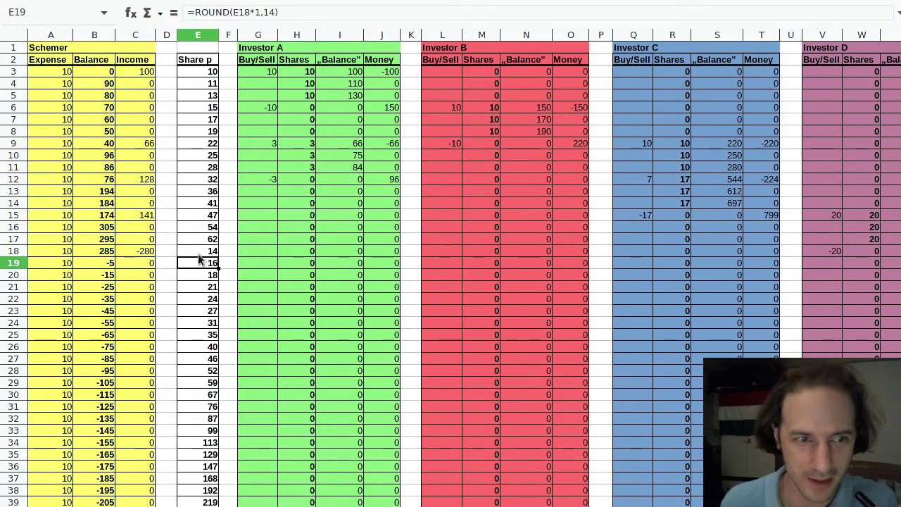
Try a share price of 13 in E18 for the round in which Investor D sells.
left_click(204, 252)
type("13")
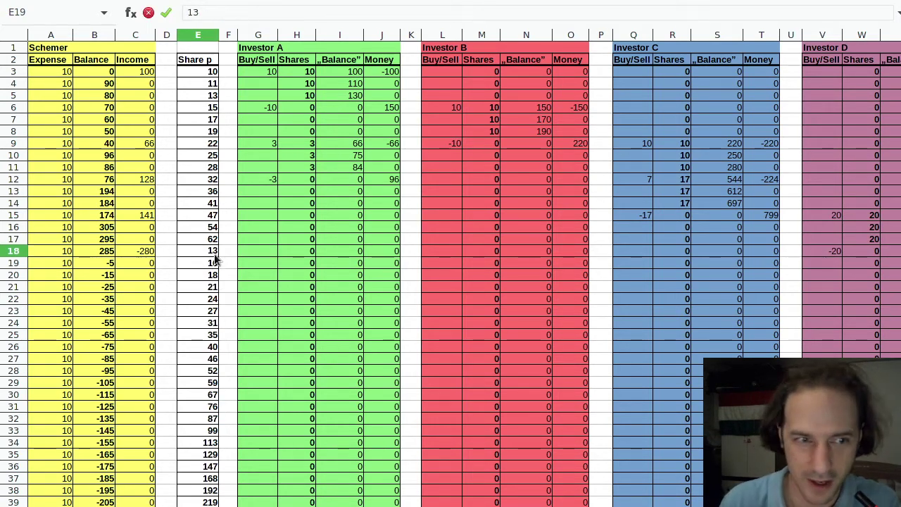
key("Return")
left_click(202, 252)
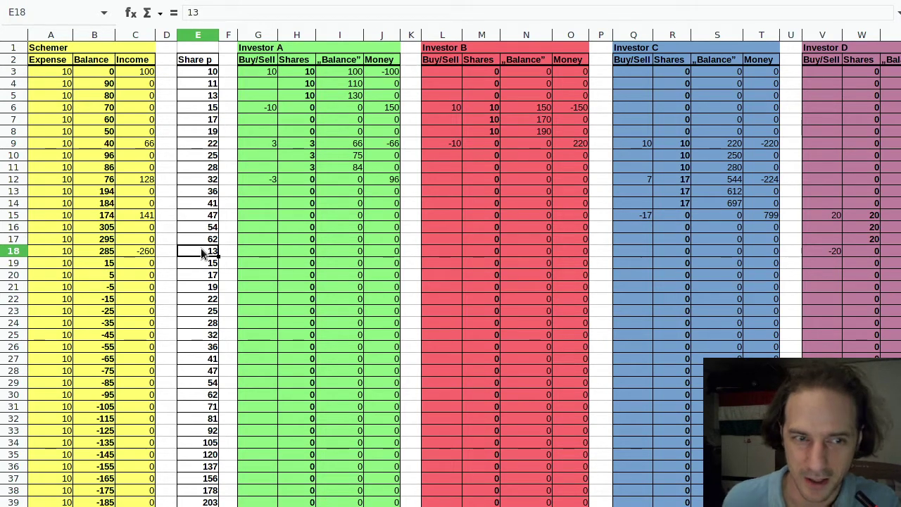
Restore the share price formulas by filling E17 down through E39.
left_click(211, 240)
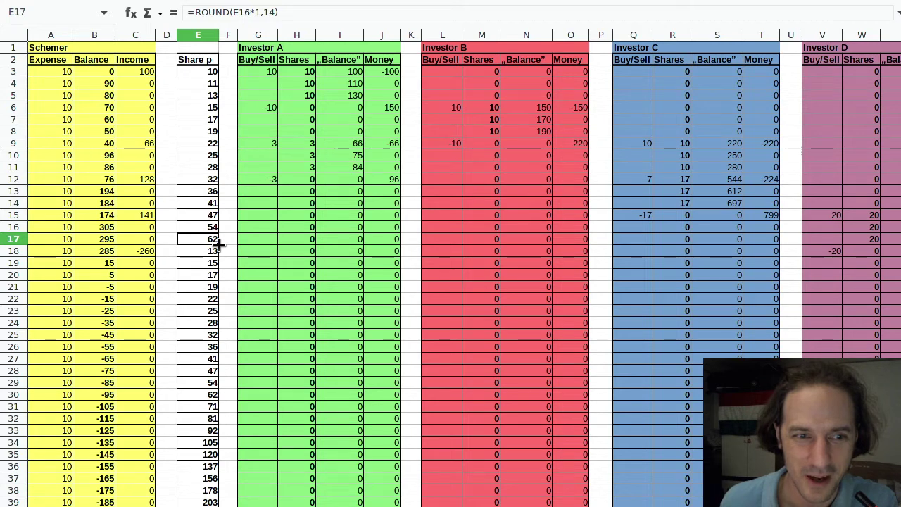
double_click(219, 244)
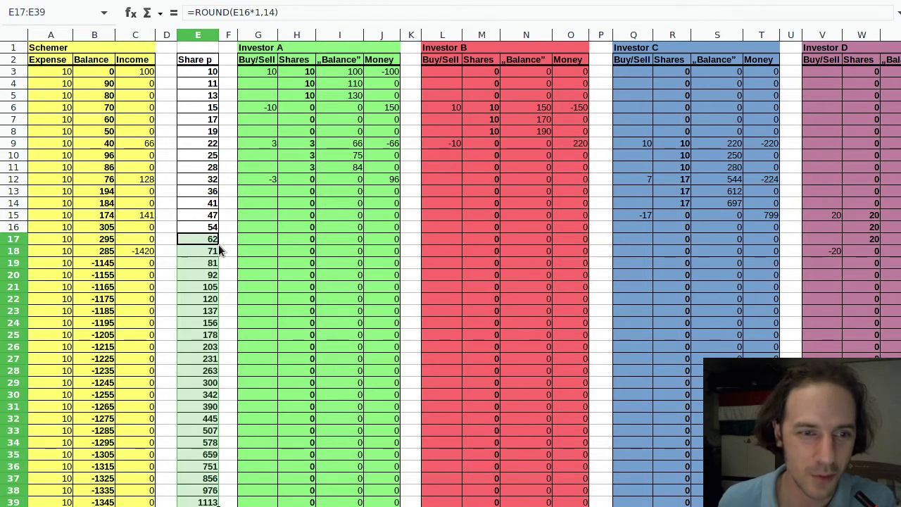
Review the growth of the share price down column E, from E3 to E29.
left_click(211, 203)
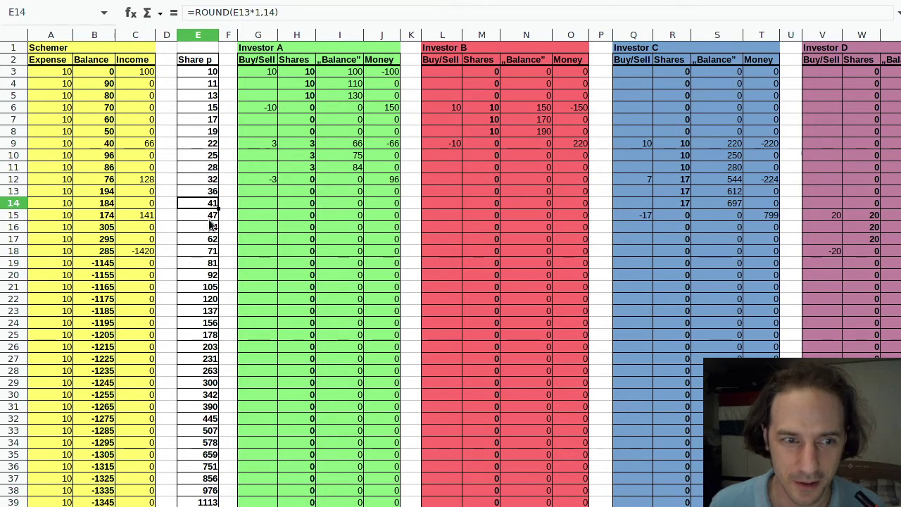
left_click(211, 251)
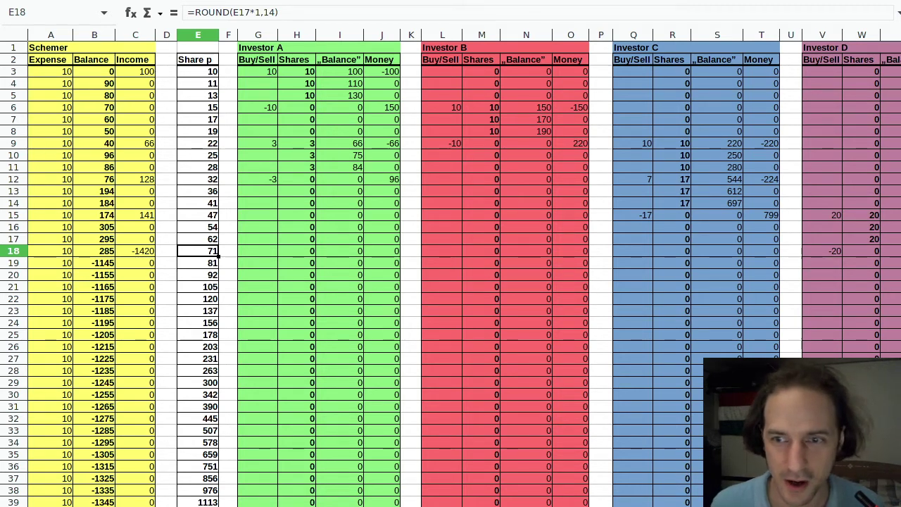
scroll(282, 451, "right", 2)
scroll(282, 451, "left", 2)
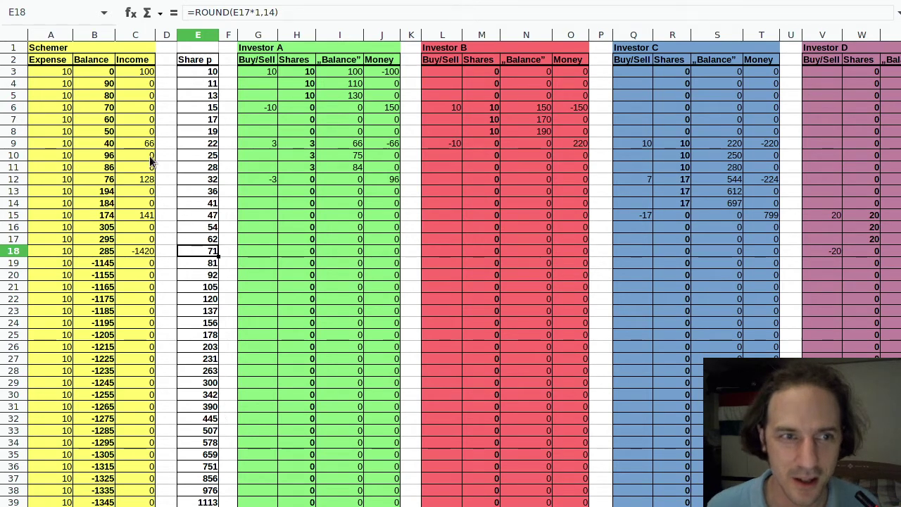
left_click_drag(195, 69, 202, 379)
left_click(200, 380)
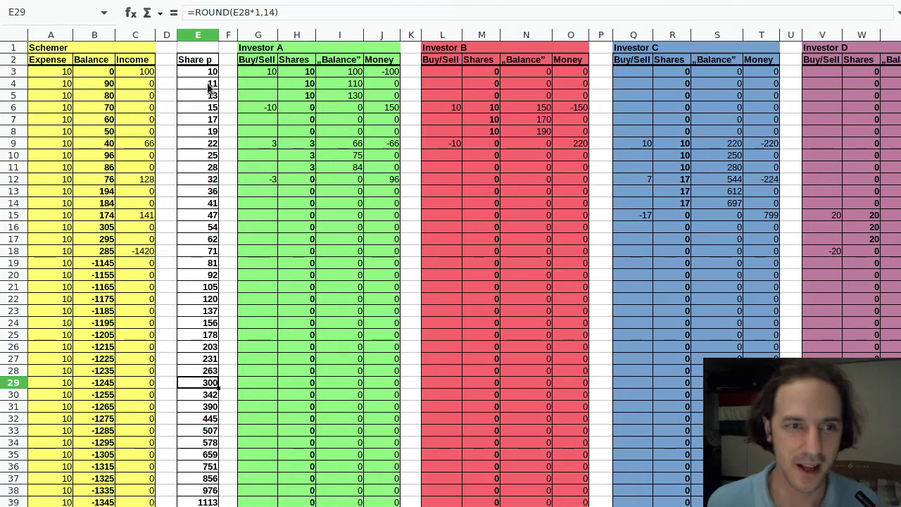
Compare the Schemer's first Expense in A3 with the first share prices in E3, E4 and E5.
left_click(61, 72)
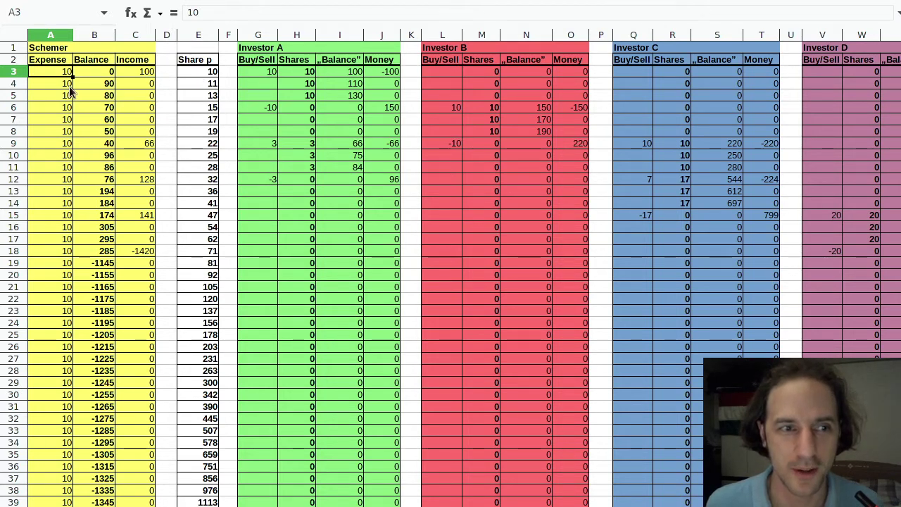
left_click(215, 71)
left_click(211, 83)
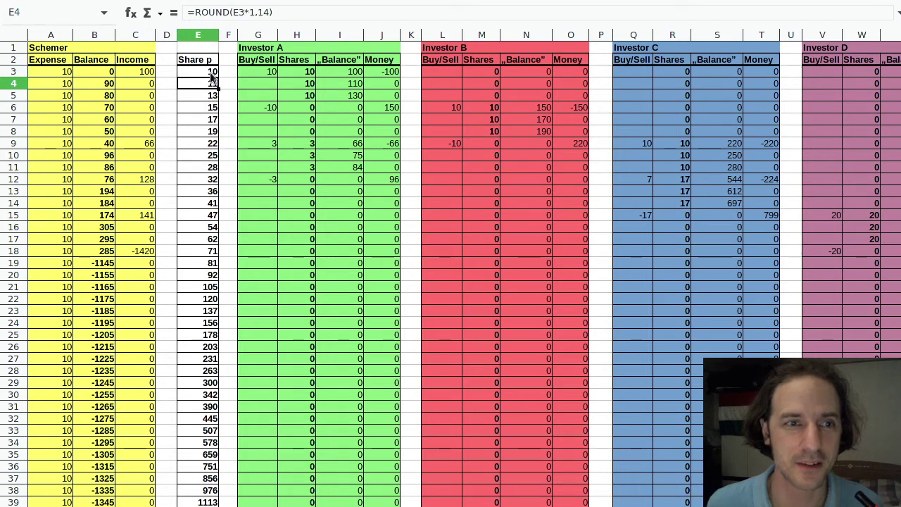
key("Up")
left_click(209, 91)
key("Up")
key("Up")
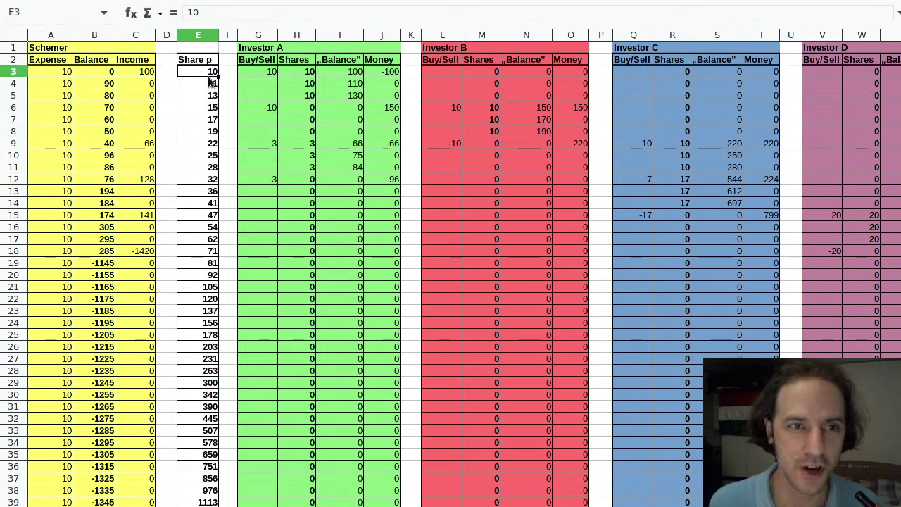
key("Down")
left_click(213, 148)
left_click(210, 95)
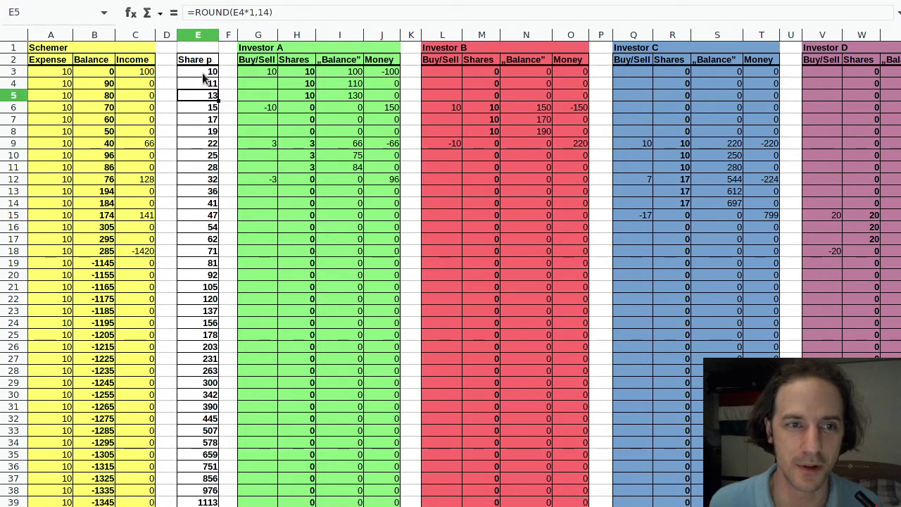
left_click(211, 73)
Set the Schemer's Expense in A3 to -10 and review the share prices from E3 to E22.
left_click(52, 73)
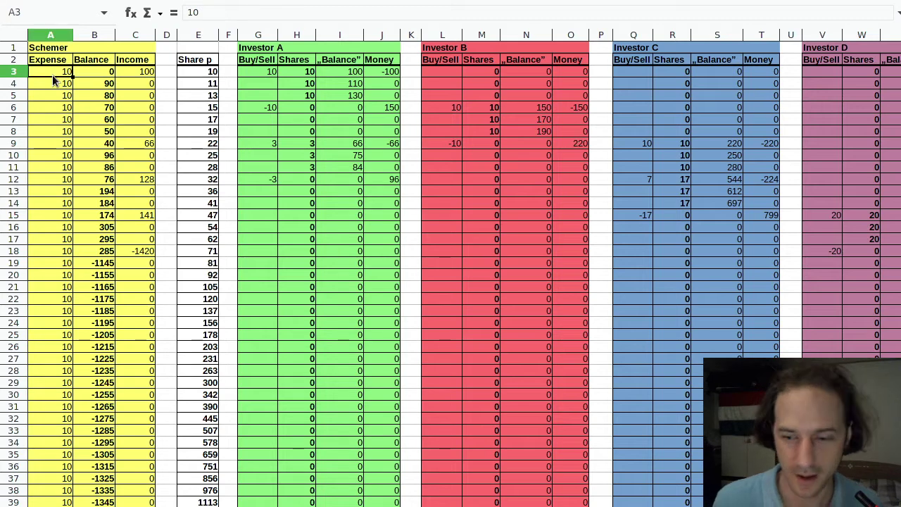
type("-")
key("Return")
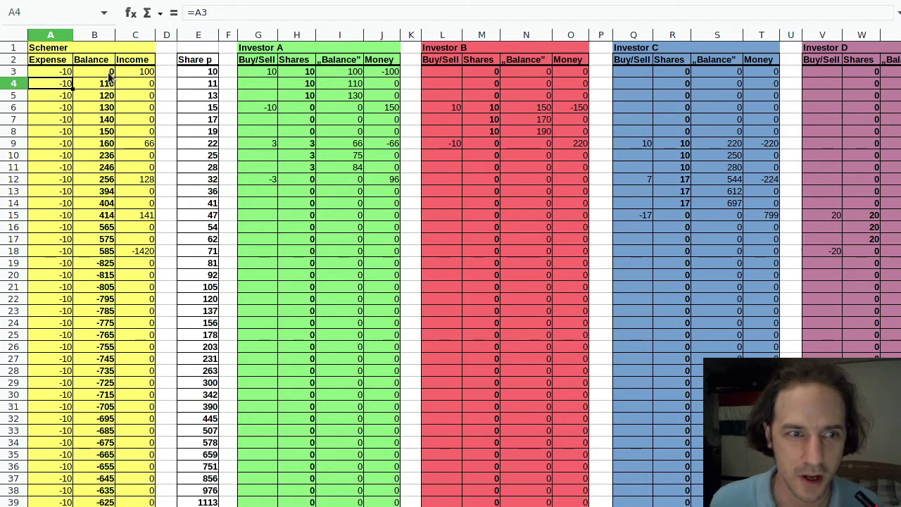
left_click(65, 71)
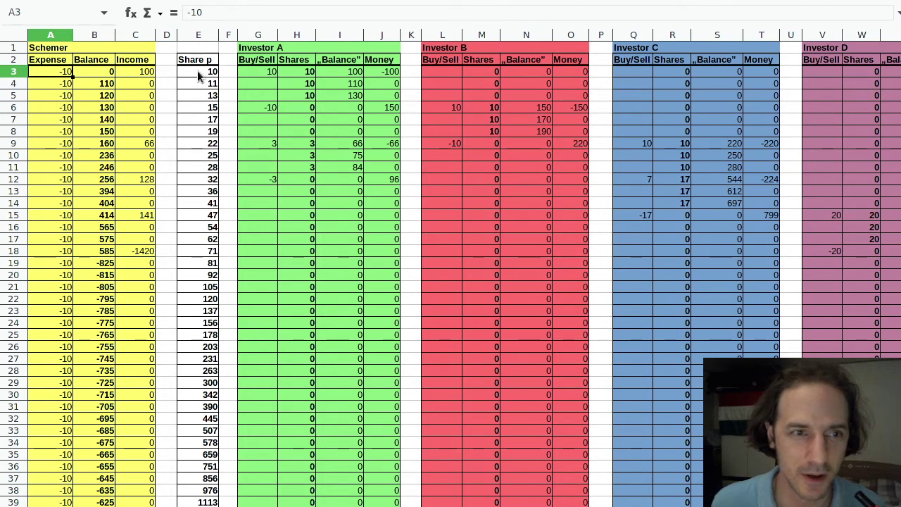
left_click_drag(197, 71, 195, 303)
left_click(195, 301)
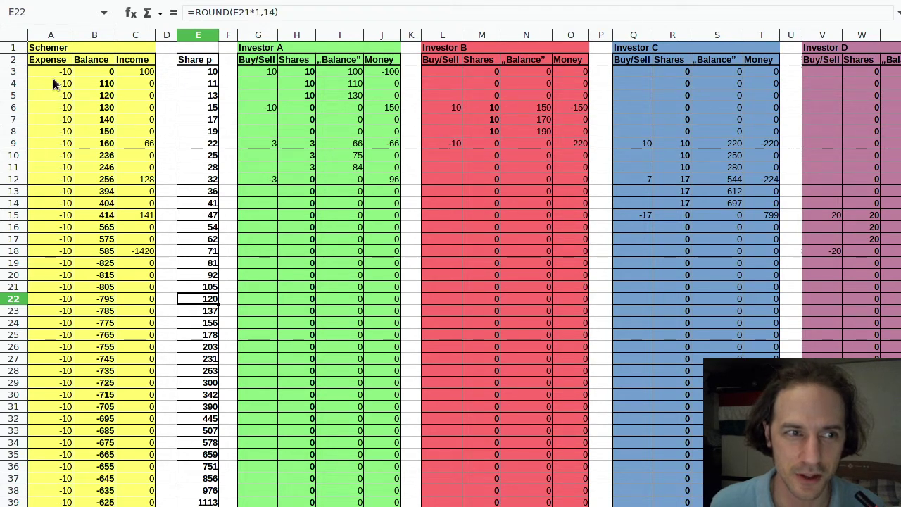
Change the Schemer's Expense formula in A4 to =A3*1,14 and fill it down through A39.
left_click(52, 79)
left_click(231, 12)
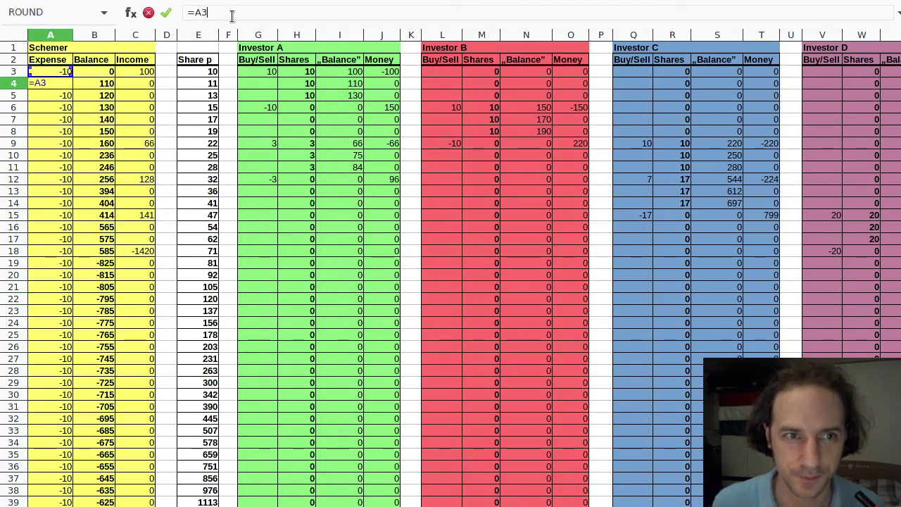
type("*1,1")
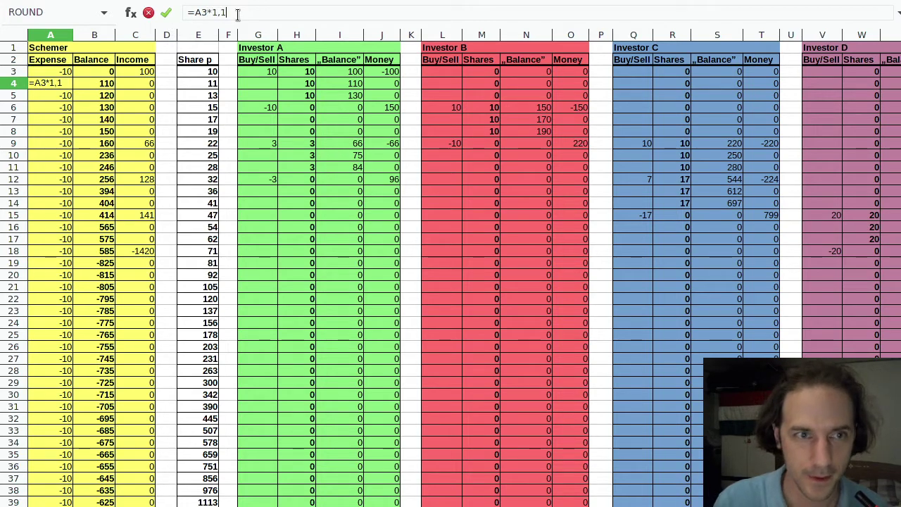
type("4")
key("Return")
left_click(66, 88)
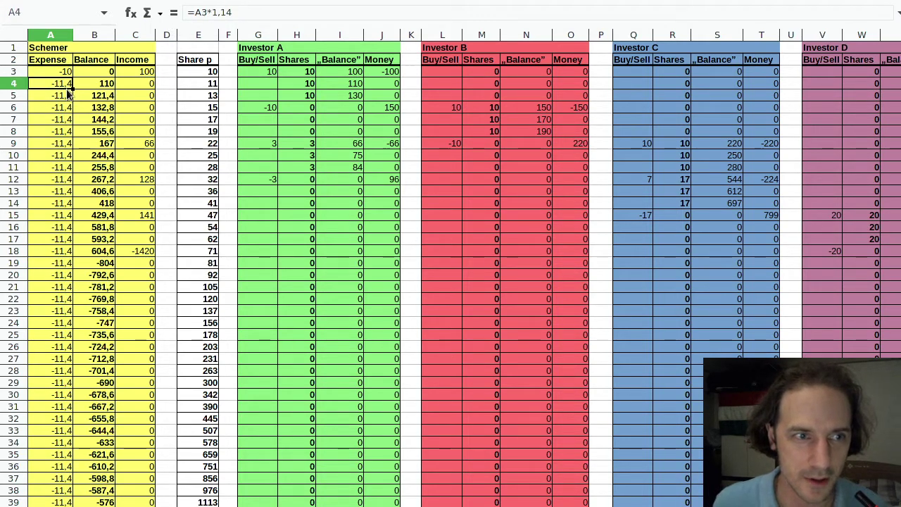
double_click(72, 89)
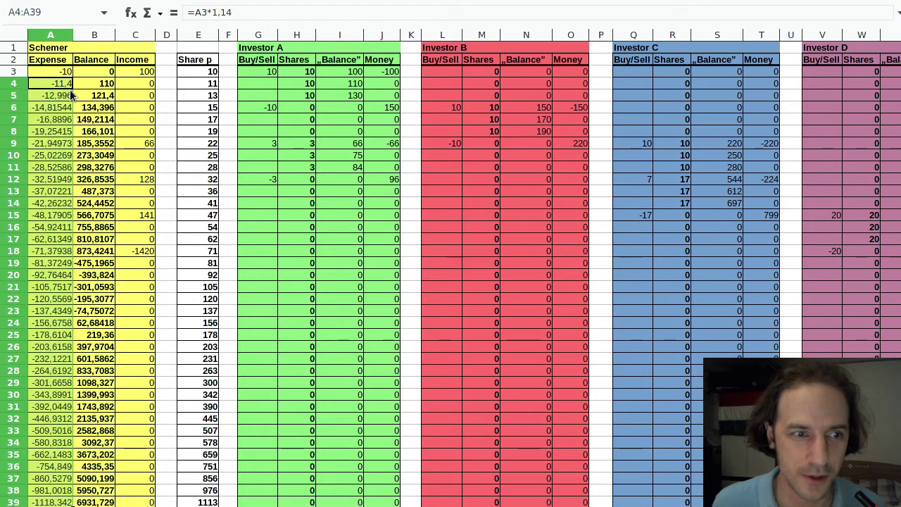
left_click(65, 228)
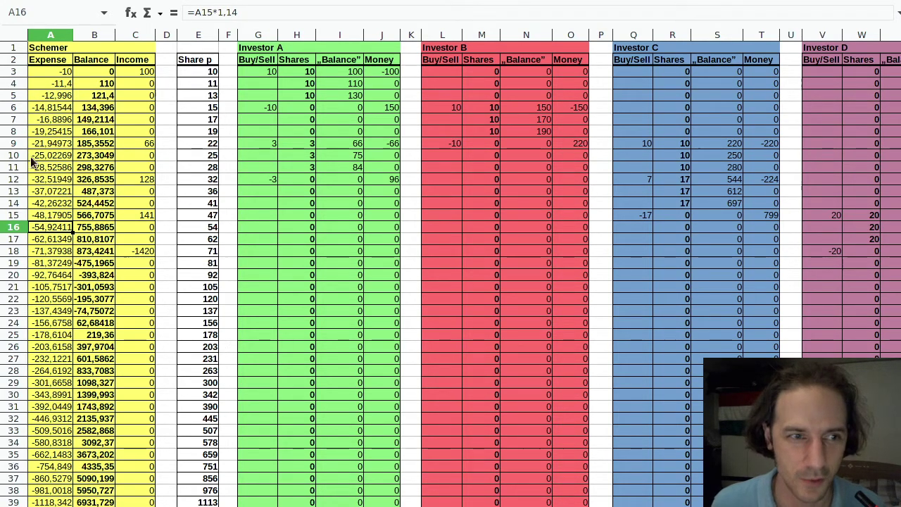
Set the Schemer's Expense in A3 back to 10.
left_click(53, 73)
type("10")
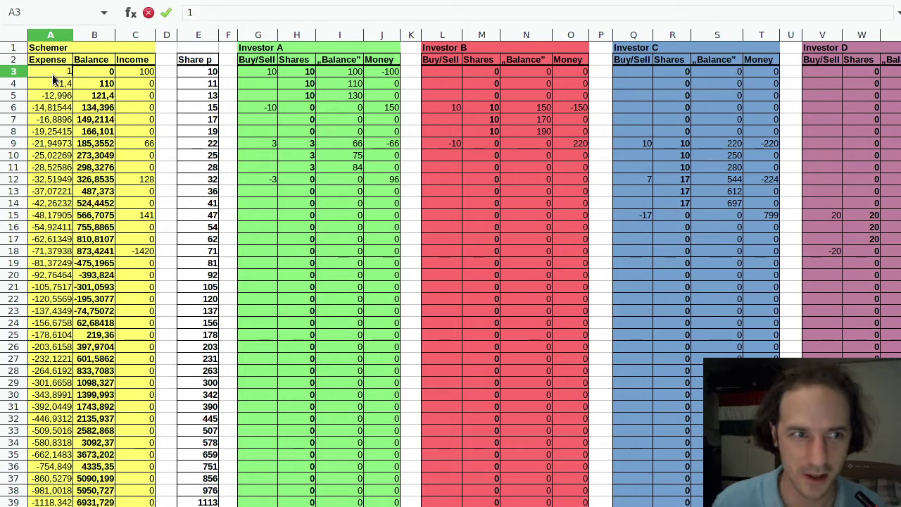
key("Return")
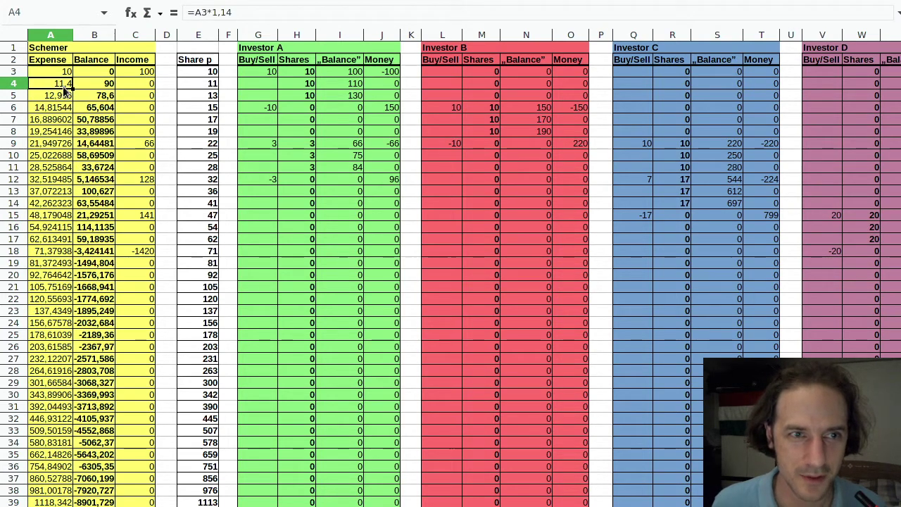
Restore the Expense formula in A4 to =A3 and fill it down through A39.
left_click(224, 12)
left_click_drag(207, 12, 312, 13)
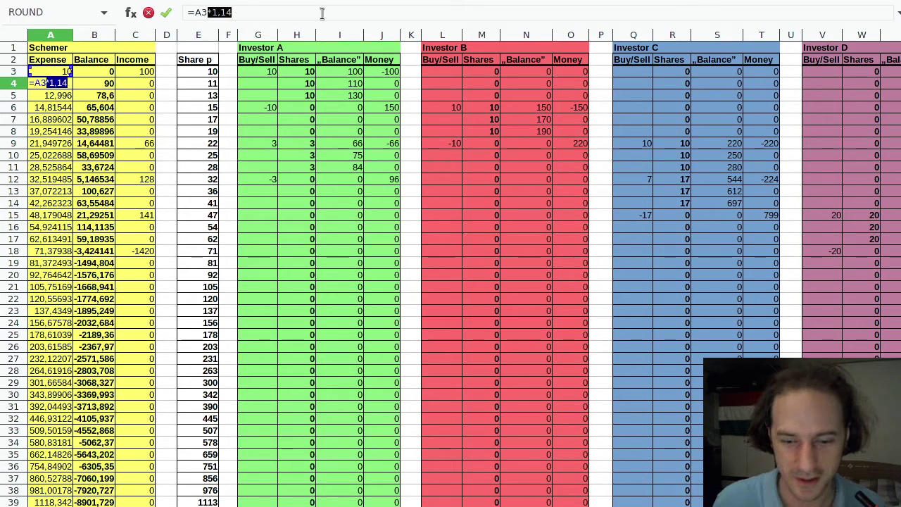
key("BackSpace")
key("Return")
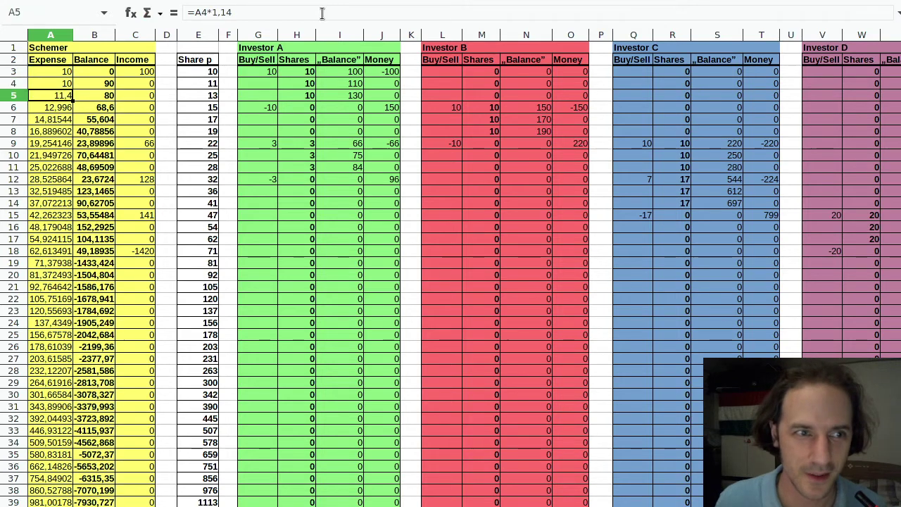
left_click(65, 85)
double_click(73, 89)
left_click(71, 154)
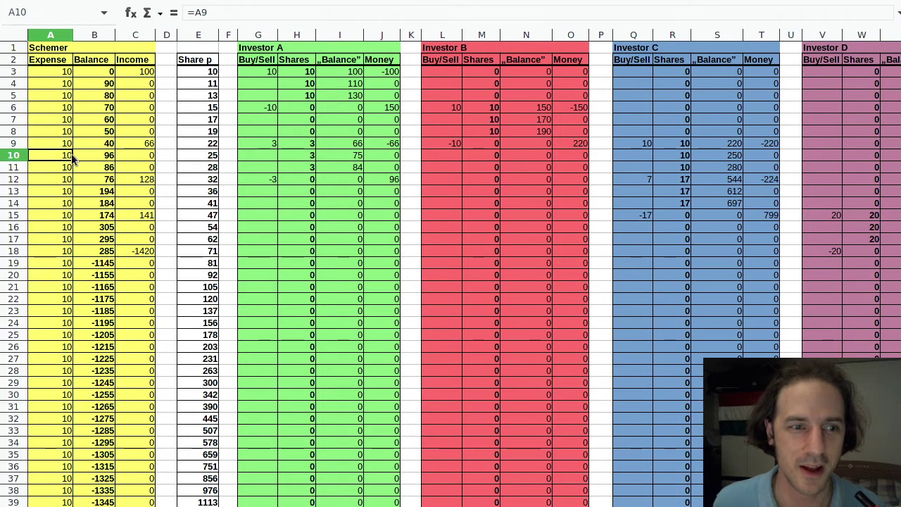
Review the Expense in A3, the share prices from E3 to E19, and the sales in G12 and Q15 against the price in E15.
left_click(68, 71)
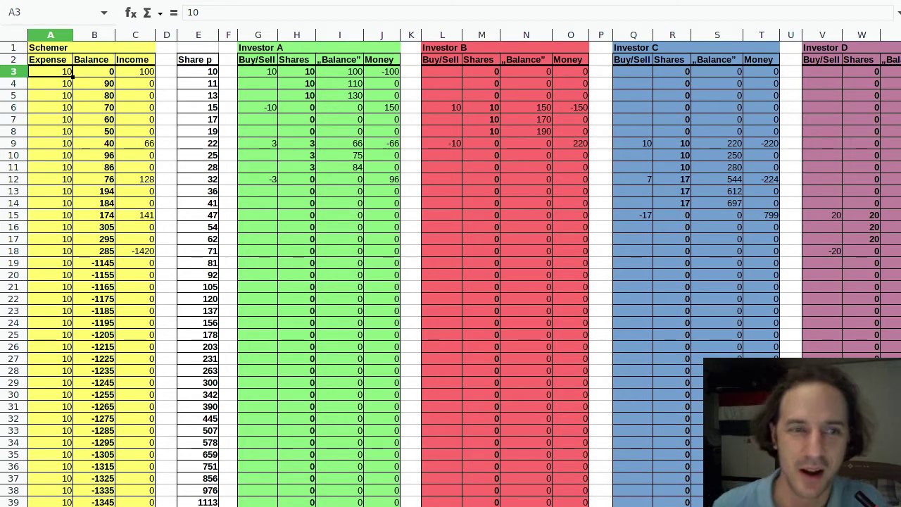
left_click_drag(214, 72, 216, 263)
left_click(209, 251)
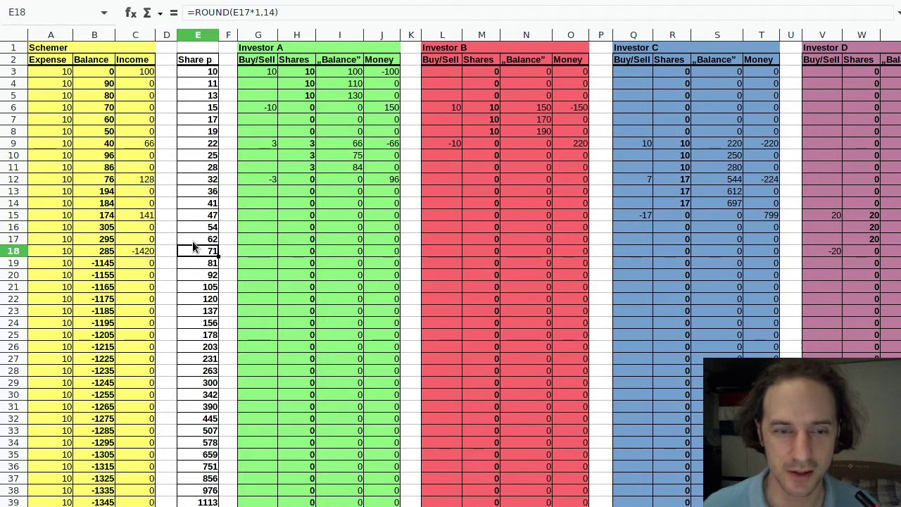
left_click(262, 175)
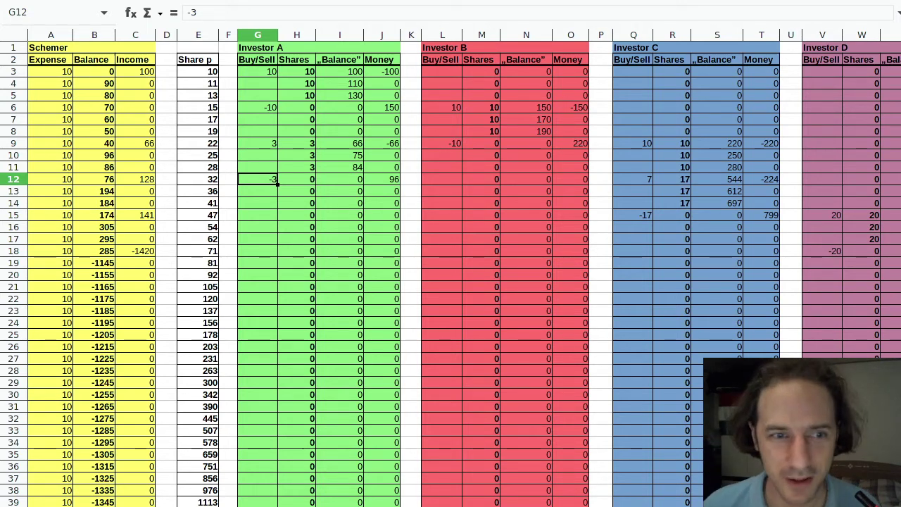
left_click(637, 216)
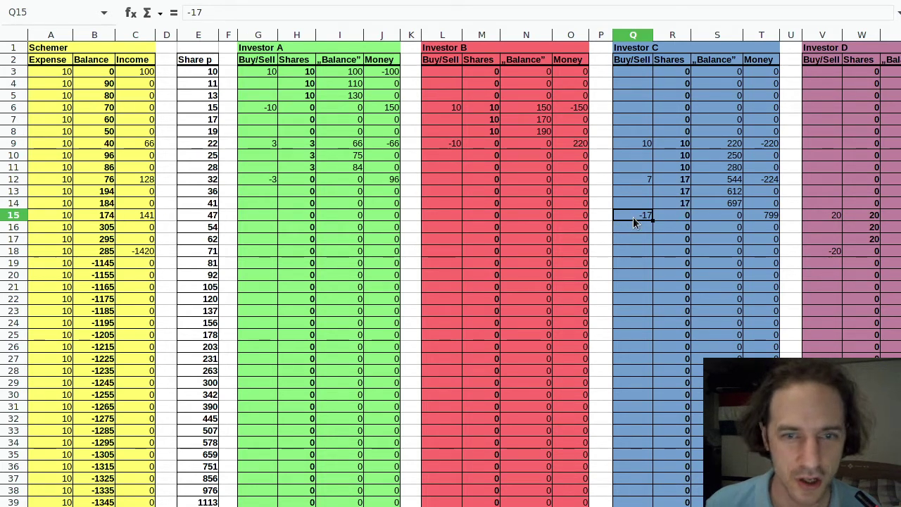
left_click(180, 218)
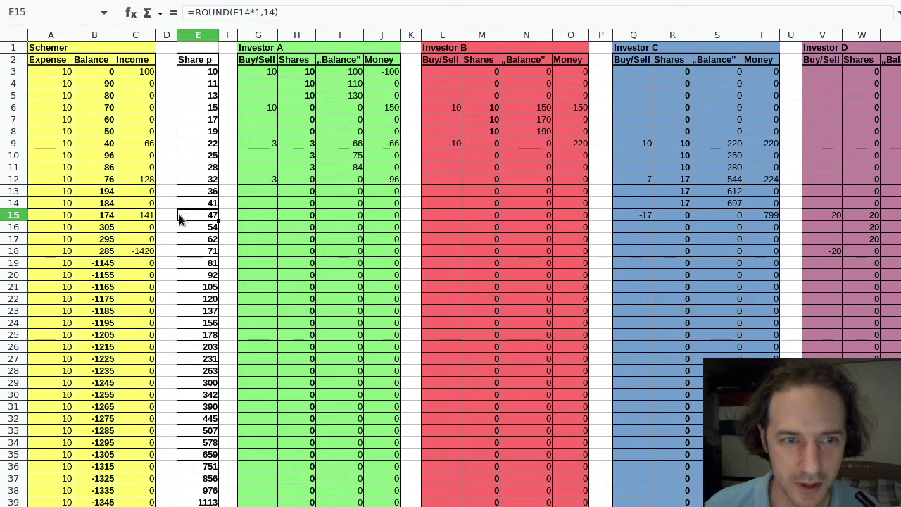
Compare the share prices in E15 and E18 with Investor D's share purchase in V15.
left_click_drag(189, 215, 647, 216)
left_click(646, 216)
left_click(840, 215)
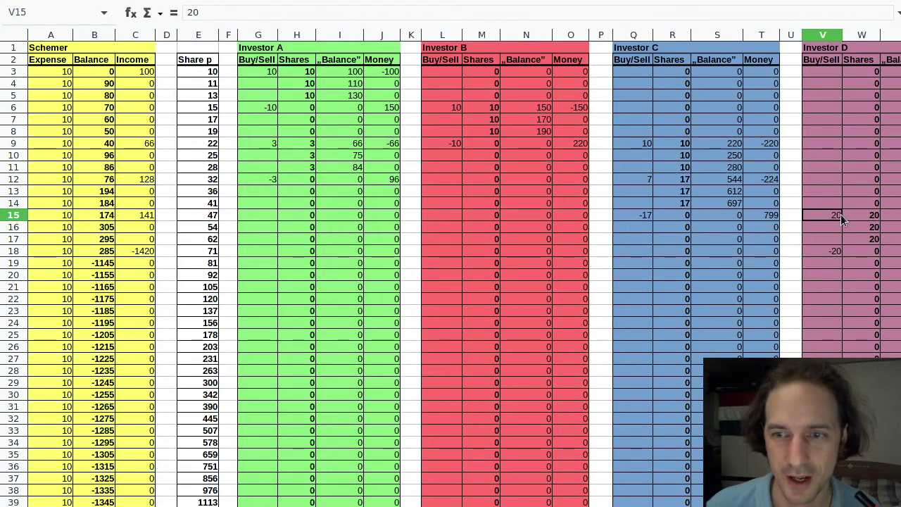
key("Return")
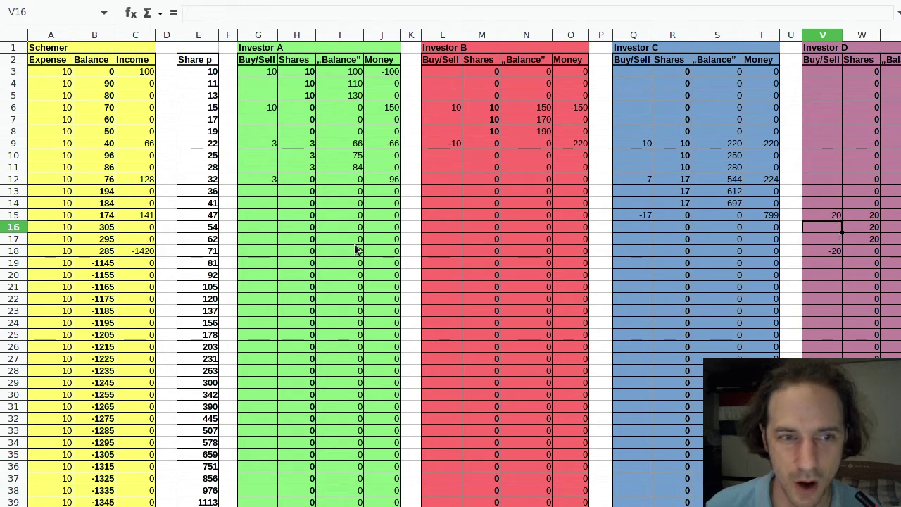
left_click(216, 233)
left_click(214, 250)
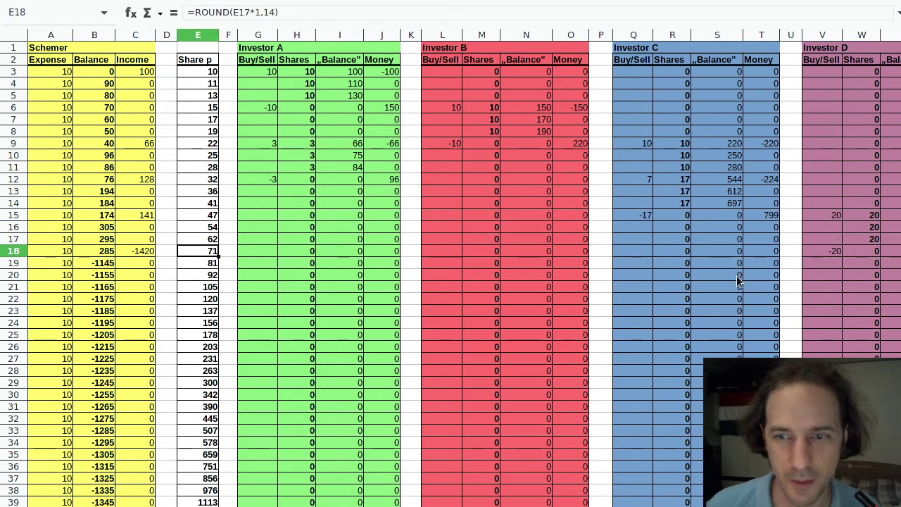
left_click(633, 255)
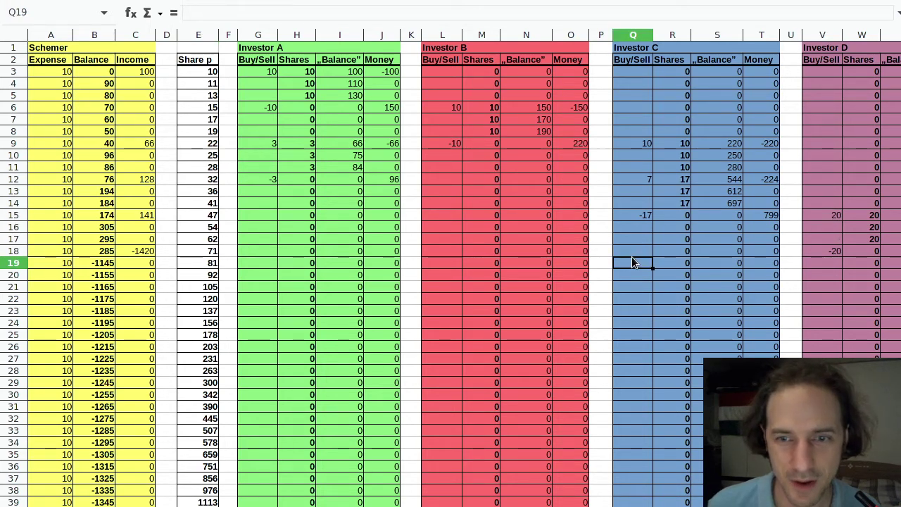
Record a purchase of 20 shares for Investor B in L18.
left_click(446, 252)
type("20")
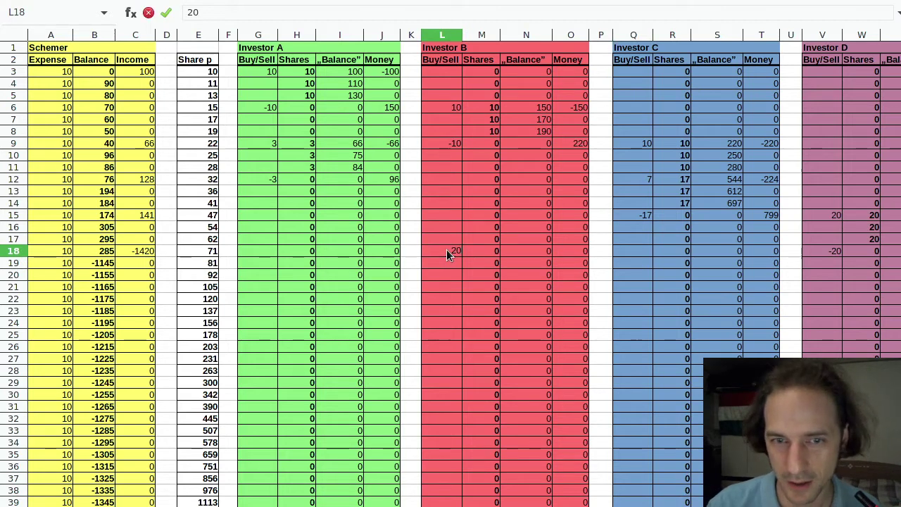
key("Up")
key("Down")
key("Down")
key("Down")
key("Down")
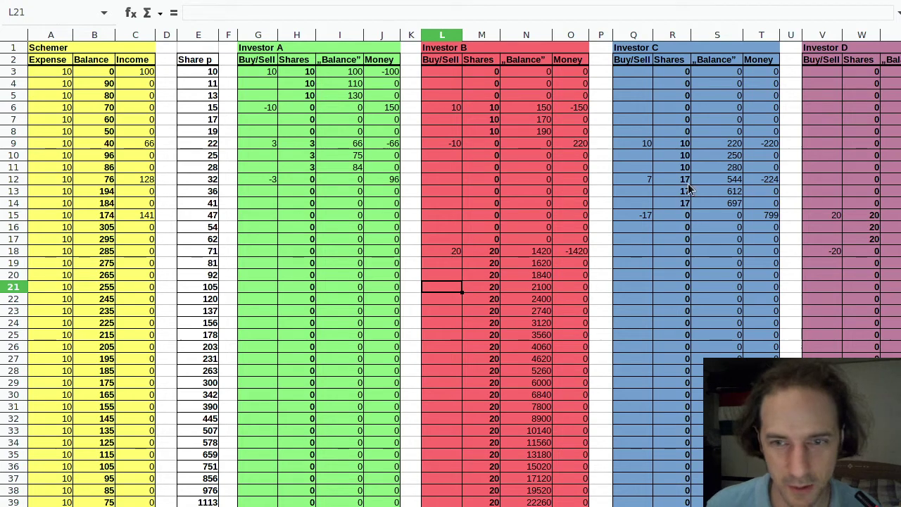
Record Investor B's sale of 20 shares as -20 in L21.
left_click(633, 220)
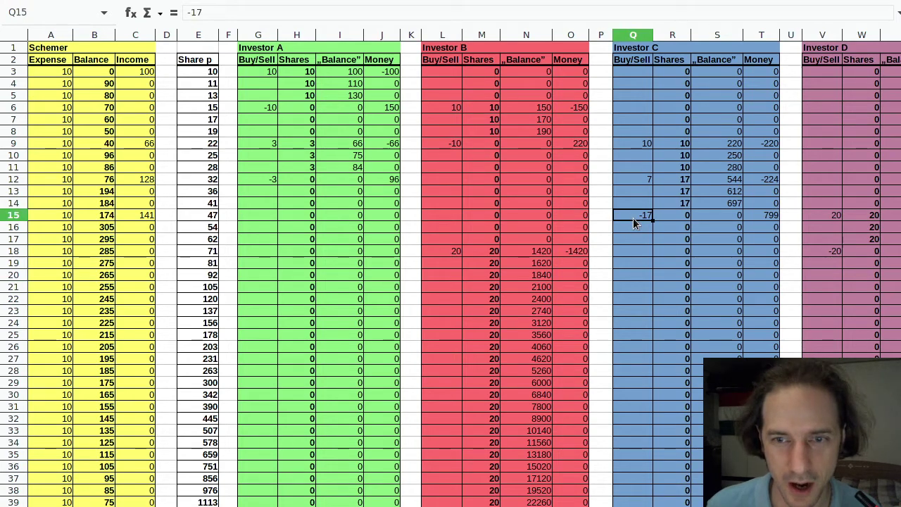
left_click(443, 286)
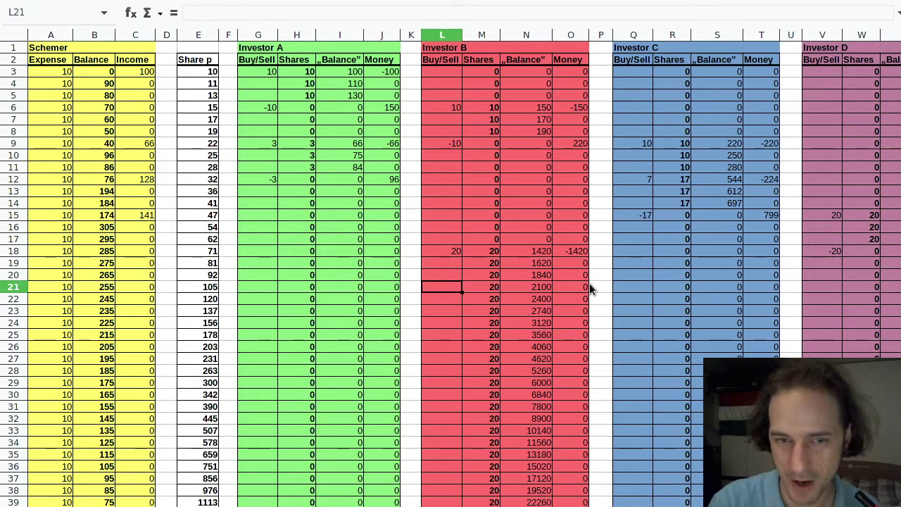
type("-20")
key("Return")
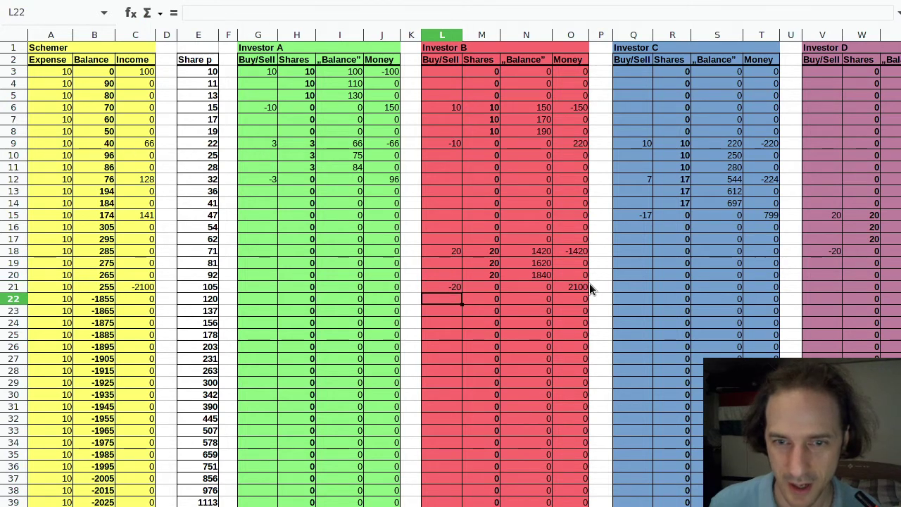
Try a purchase of 5 shares for Investor C in Q21, check the Schemer's Balance in B22, and clear the purchase.
left_click(616, 286)
type("5")
key("Return")
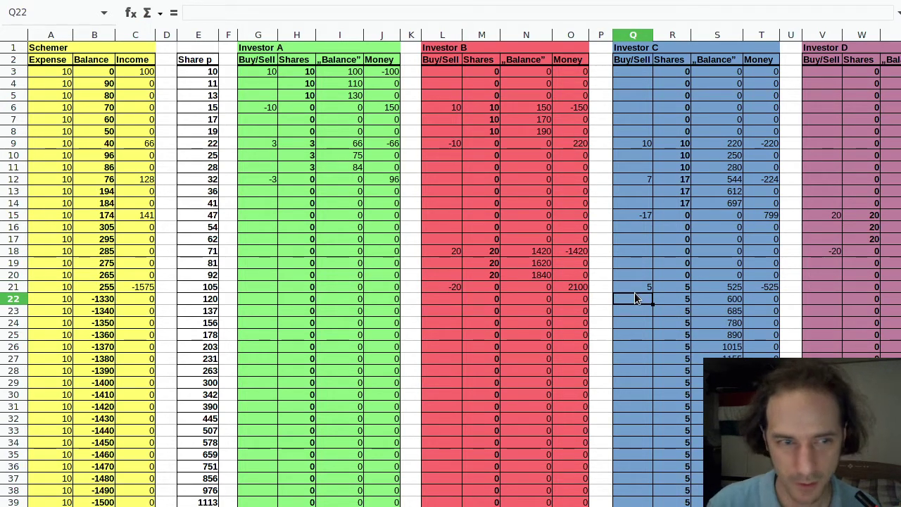
key("Up")
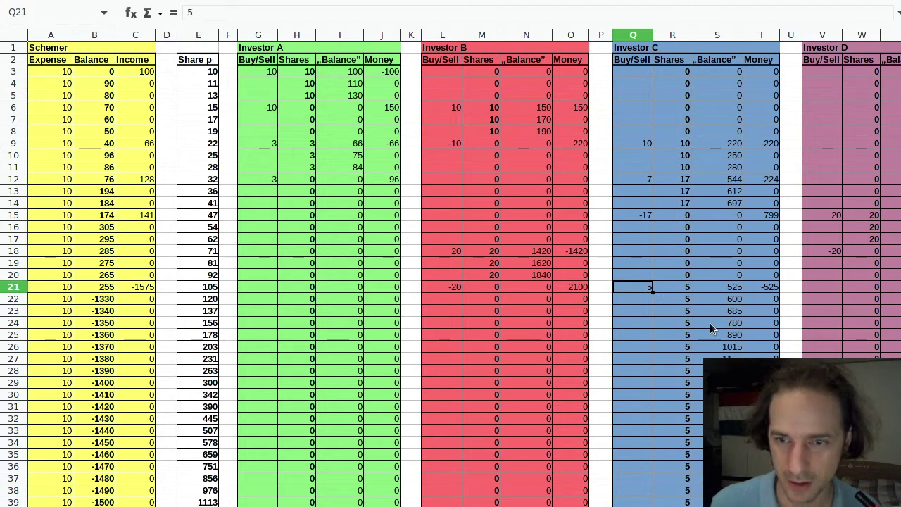
left_click(104, 299)
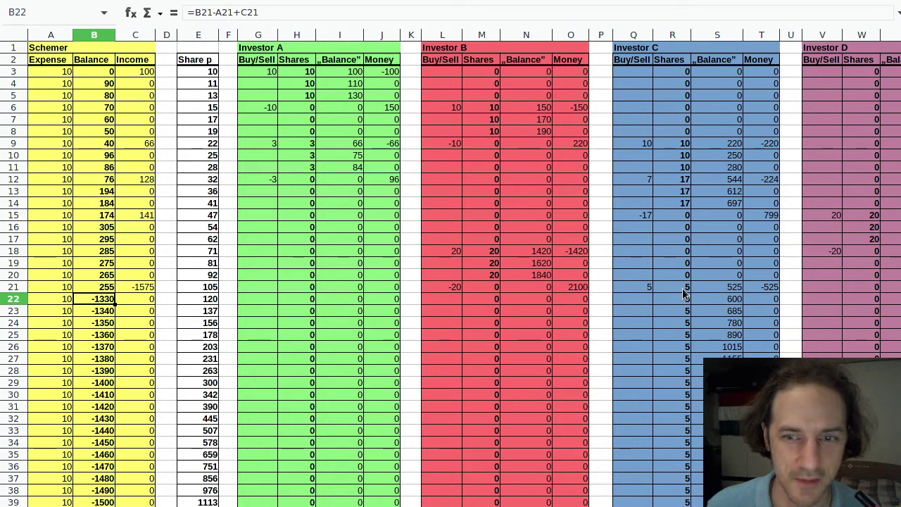
left_click(637, 290)
key("Delete")
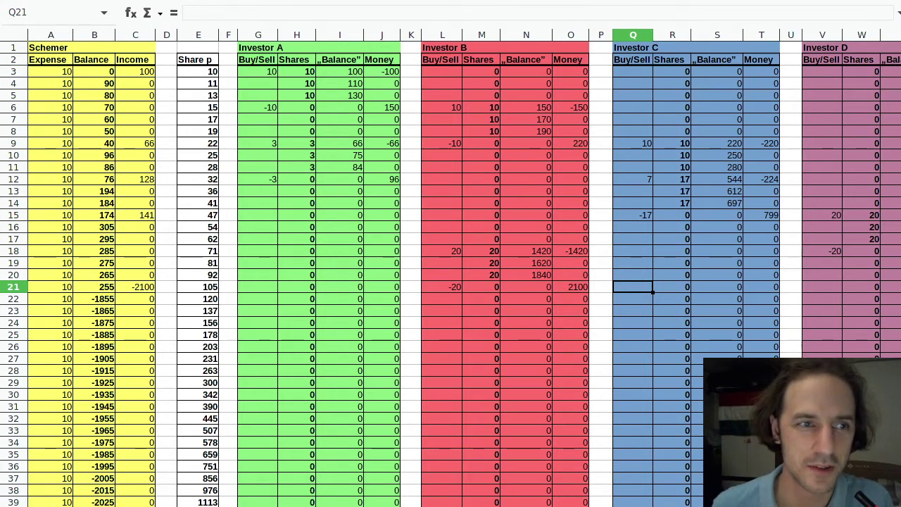
Review the Schemer's Expense column from A3 down to A19.
left_click(42, 50)
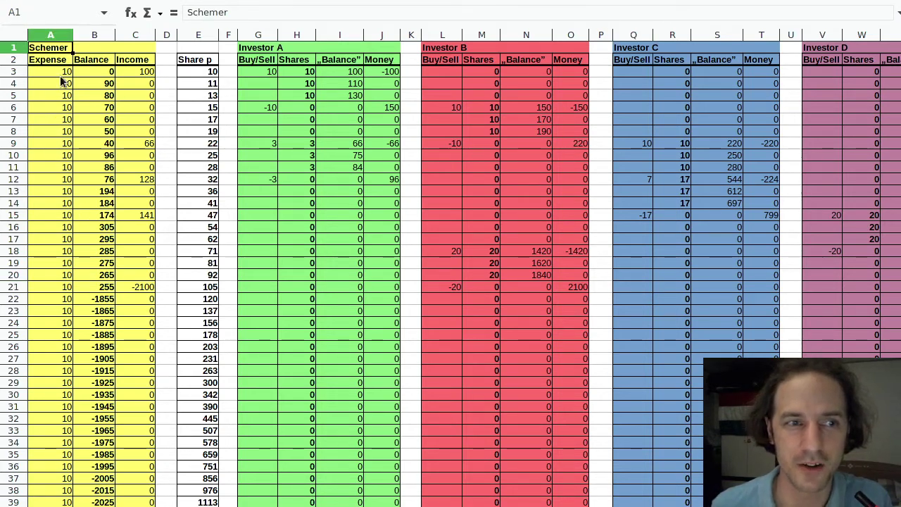
left_click_drag(60, 74, 52, 263)
left_click(52, 263)
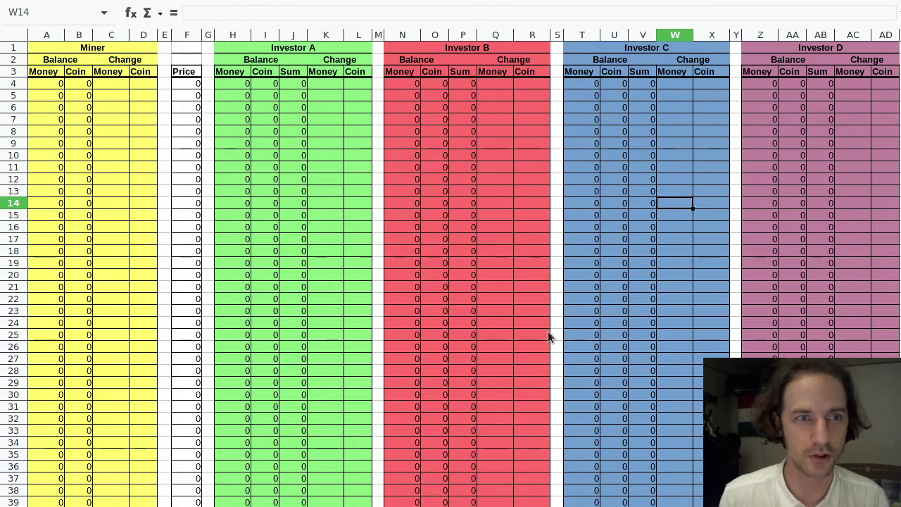
Examine the Miner's Balance and Change headings and the Price column in the coin sheet.
left_click(117, 84)
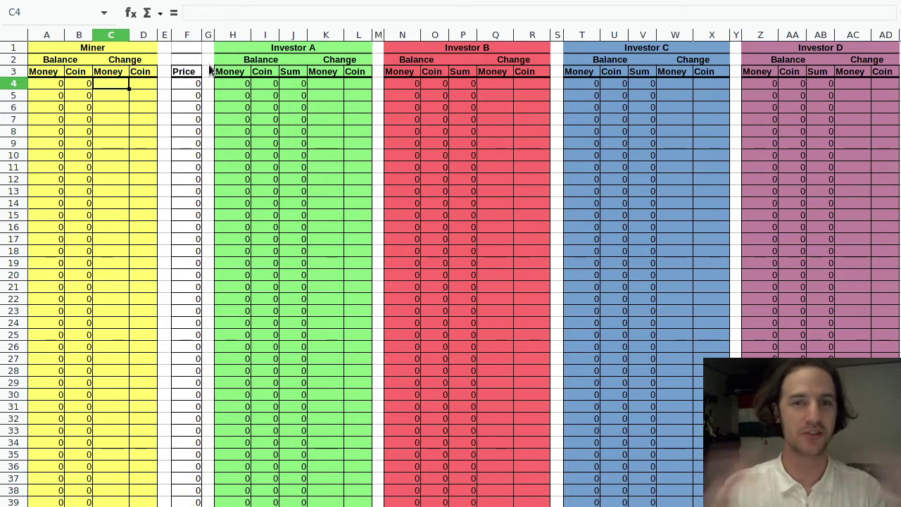
left_click(43, 48)
left_click(86, 60)
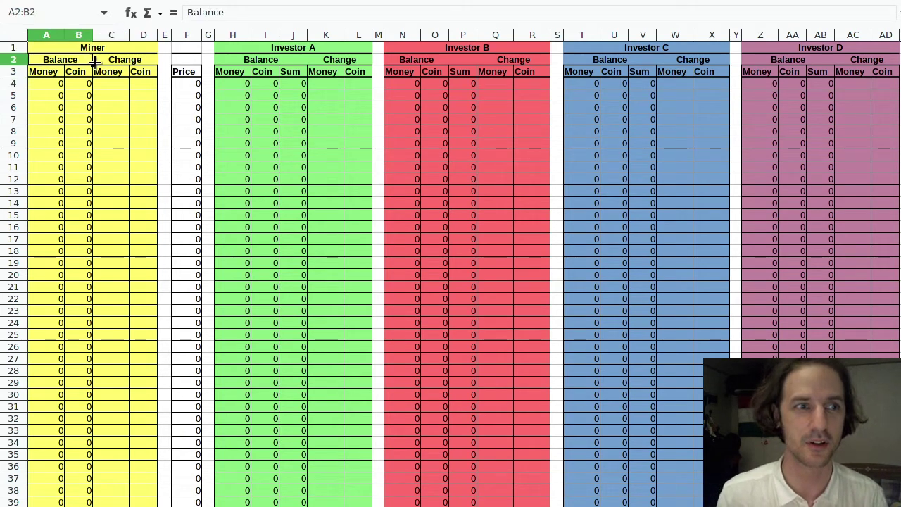
left_click(127, 61)
left_click(189, 51)
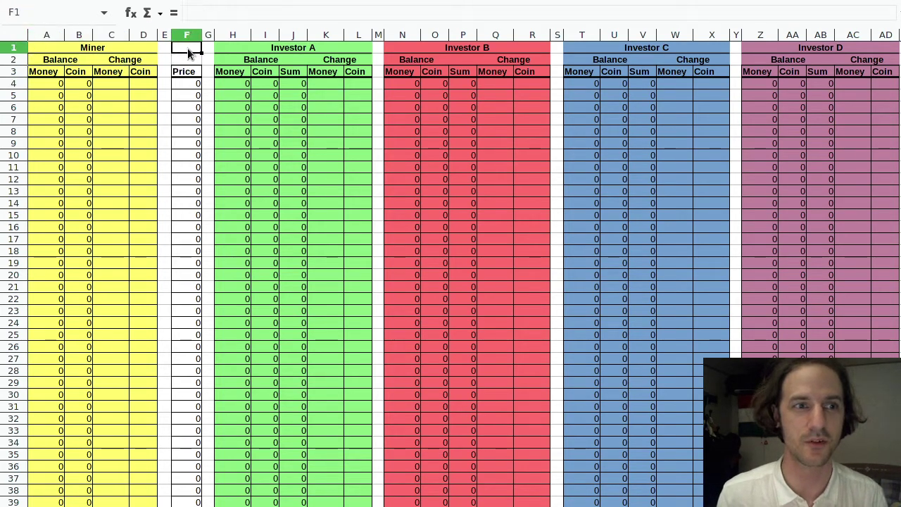
Merge Investor B's Balance heading across N2:P2 so it also spans the Sum column.
left_click(452, 56)
key("shift+Left")
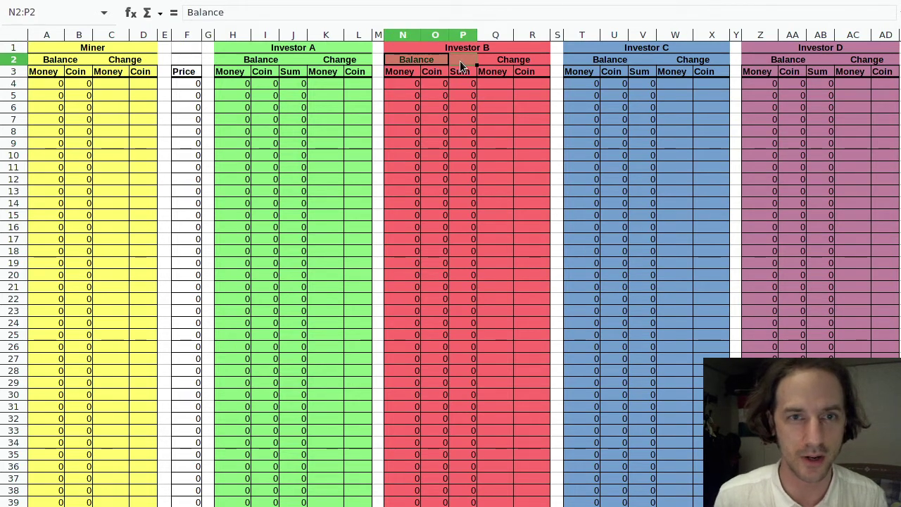
key("ctrl+m")
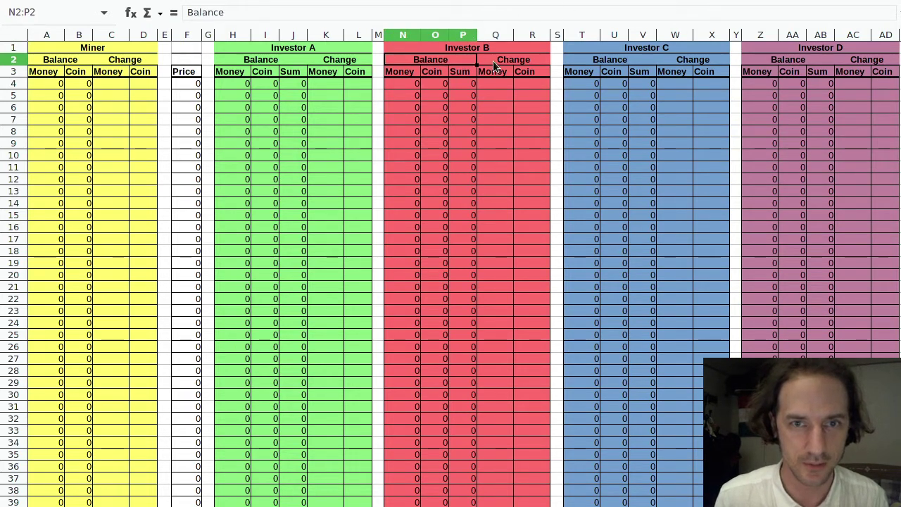
Check the extent of the Balance and Change headings in row 2 for Investors A to D.
left_click(633, 57)
left_click(714, 56)
left_click(802, 59)
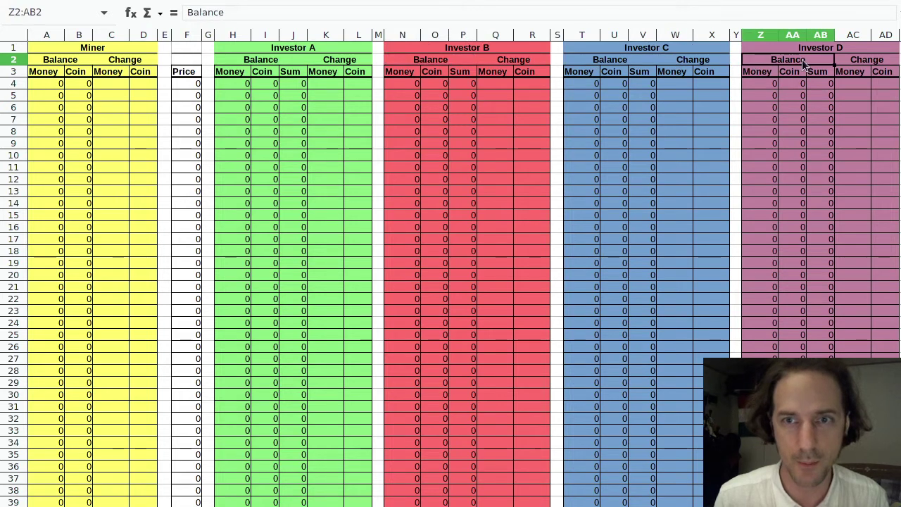
left_click(852, 59)
left_click(519, 62)
left_click(319, 57)
left_click(278, 59)
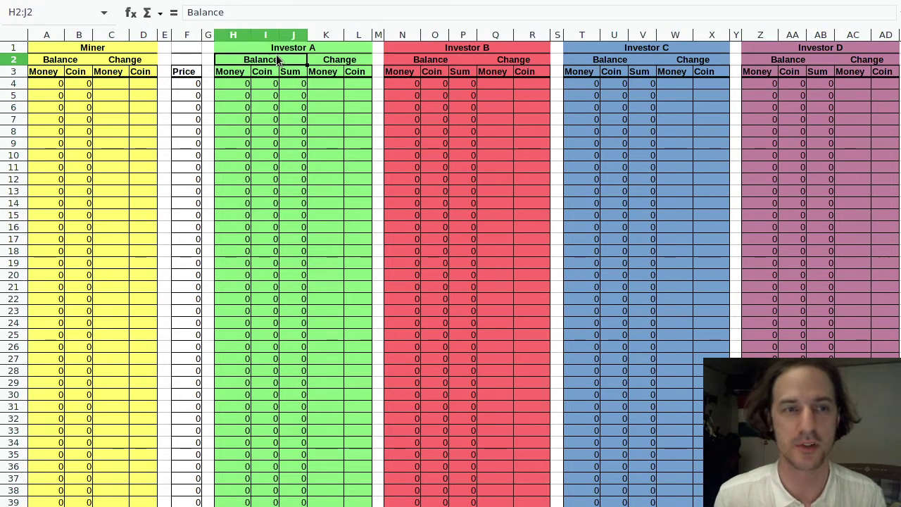
left_click(177, 44)
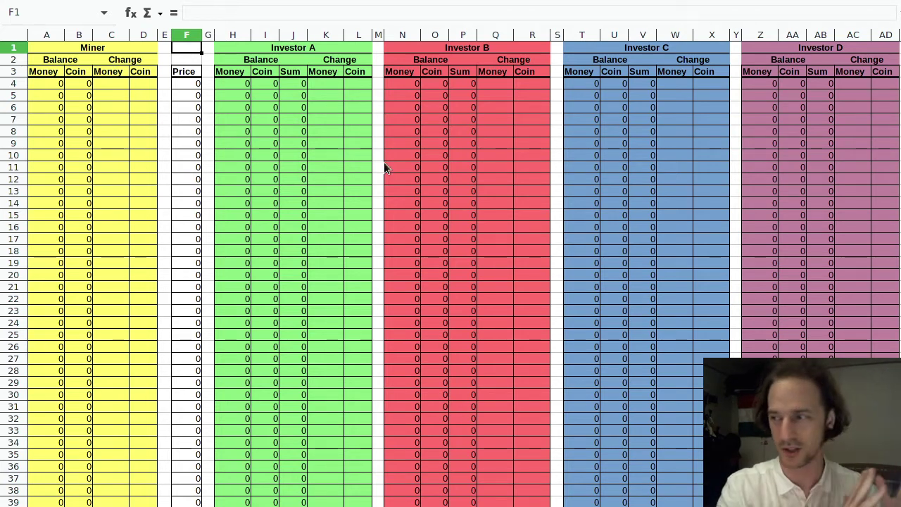
Examine the Miner's first Change entries for Money in C4 and Coin in D4.
left_click(112, 85)
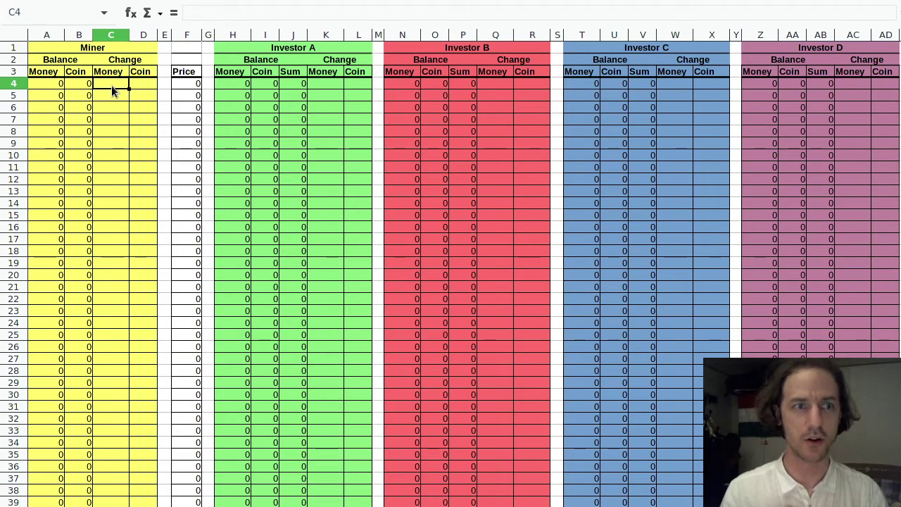
left_click(134, 80)
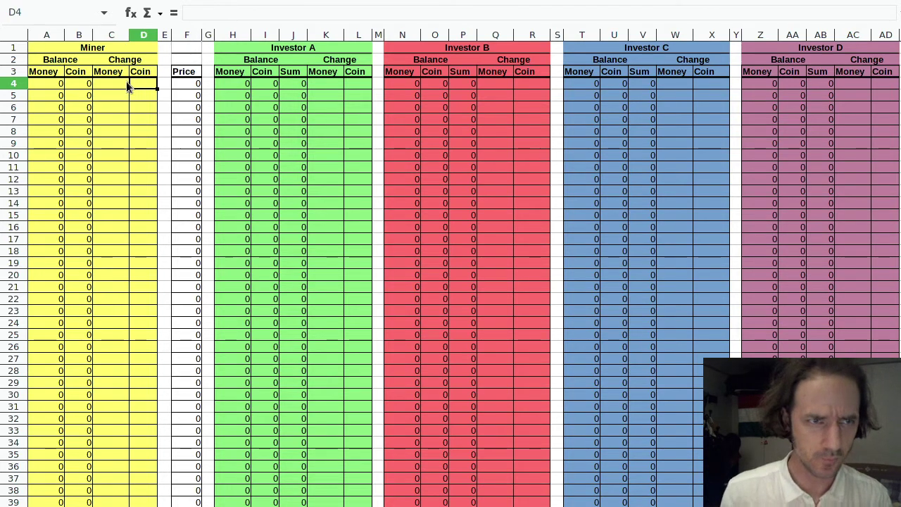
key("Left")
key("Right")
key("Left")
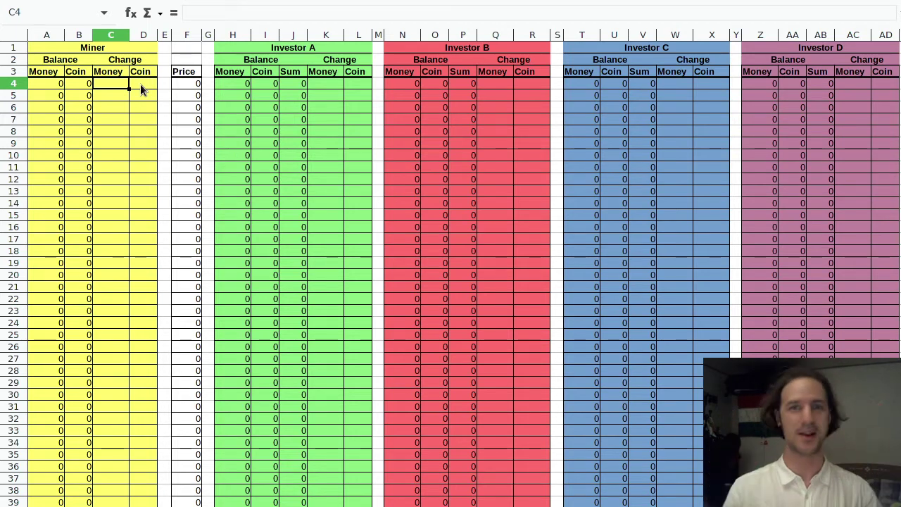
key("Right")
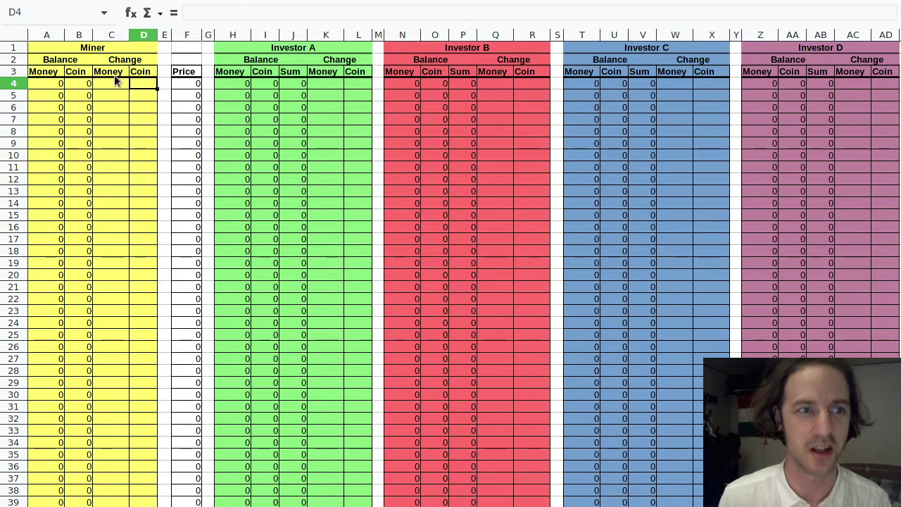
key("Left")
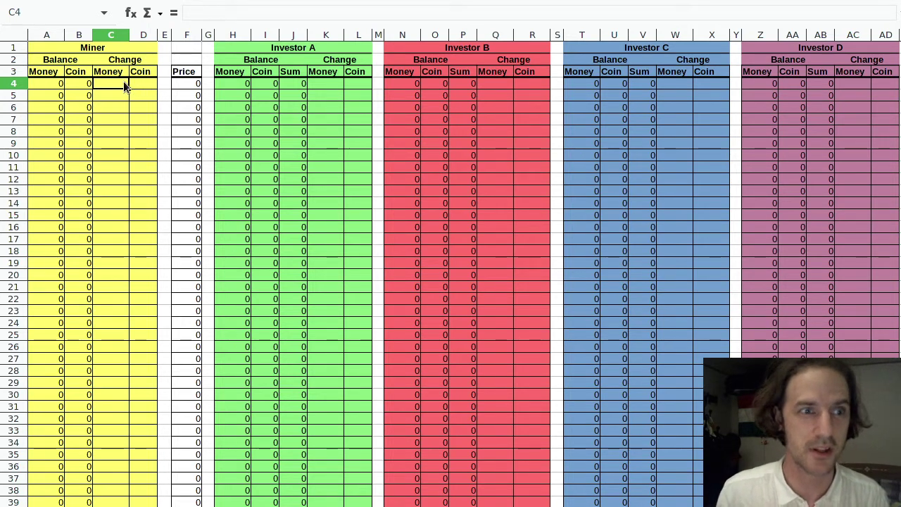
left_click_drag(123, 81, 136, 81)
left_click(136, 81)
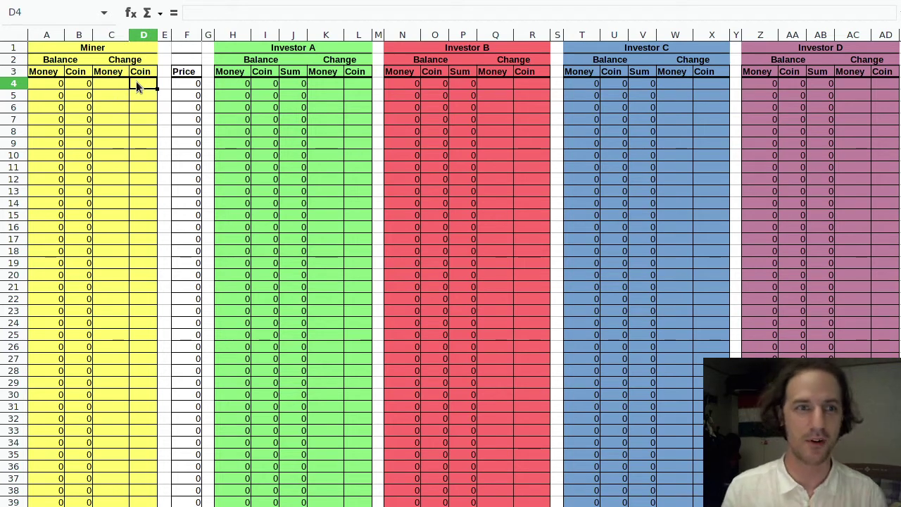
left_click(115, 84)
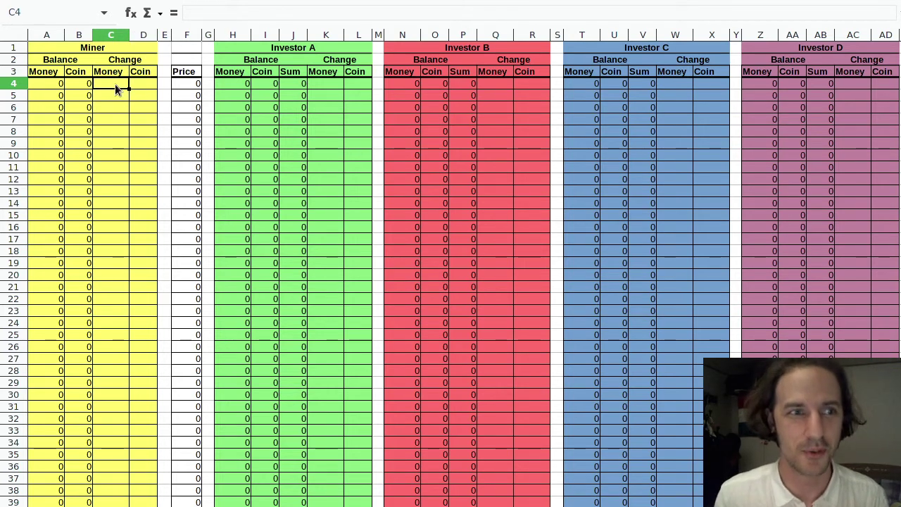
Compare the Miner's starting Balance cells A4 and B4 with the Money and Coin columns under Change.
left_click(76, 83)
left_click_drag(77, 83, 58, 82)
left_click(57, 82)
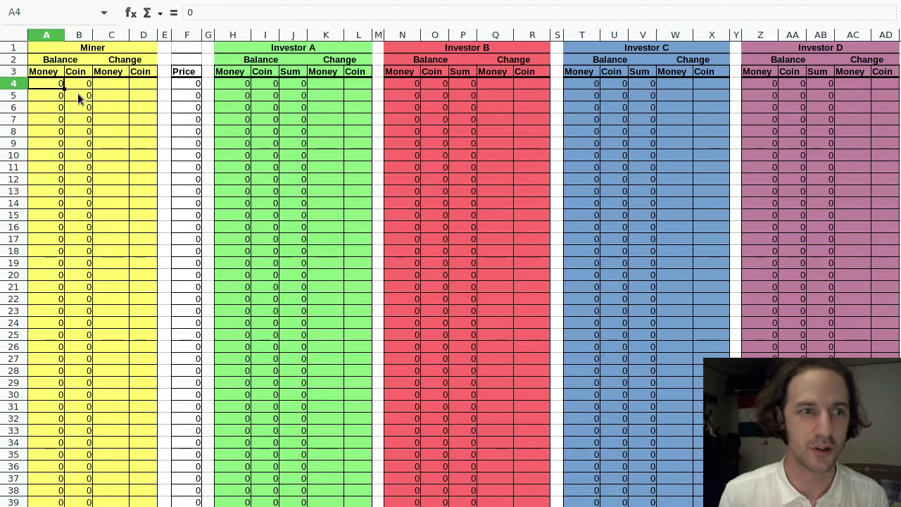
left_click(114, 85)
left_click(144, 85)
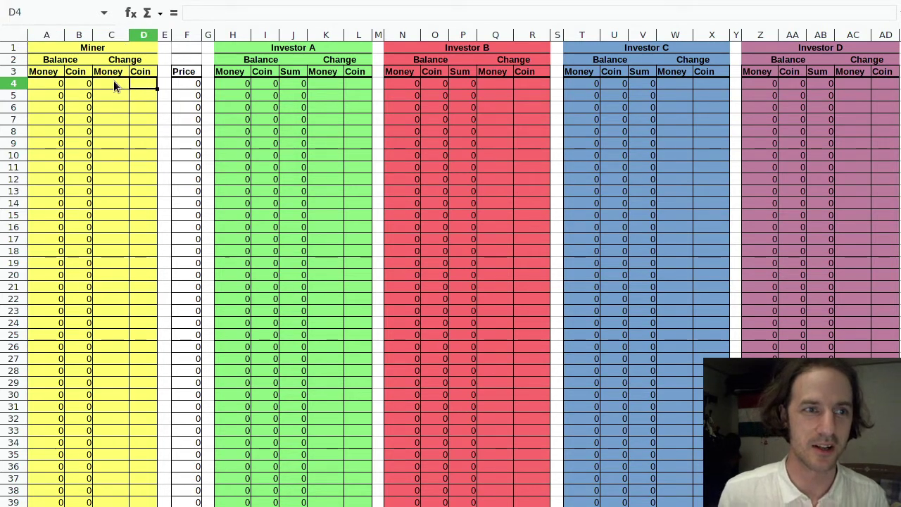
left_click(113, 81)
left_click(144, 85)
left_click(119, 82)
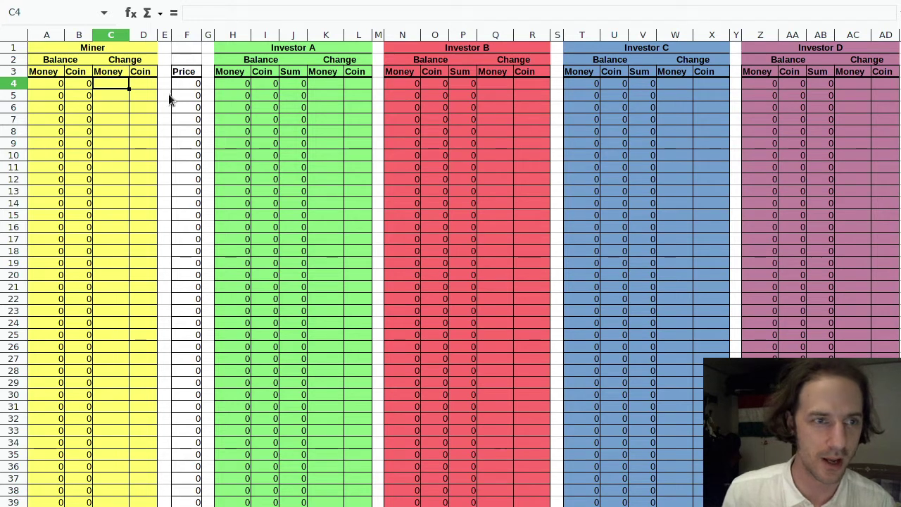
left_click(47, 83)
left_click(56, 75)
left_click(80, 82)
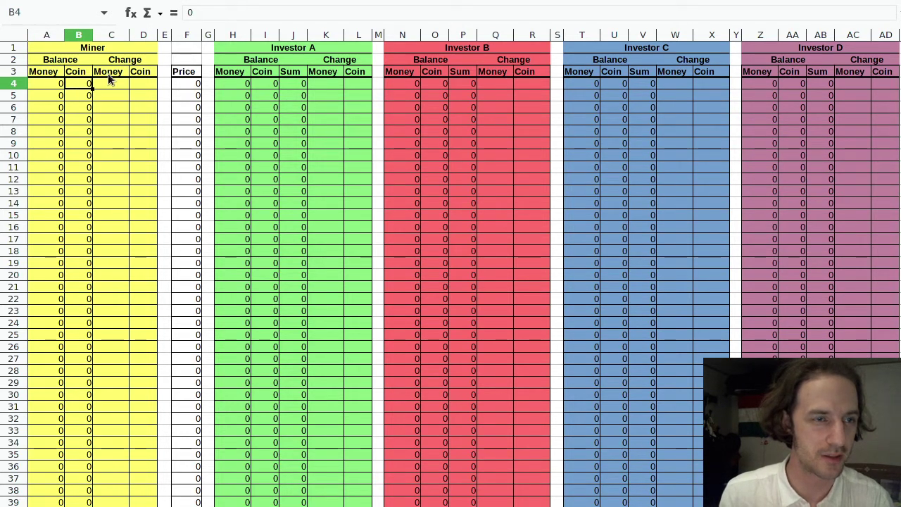
left_click(108, 73)
left_click(144, 72)
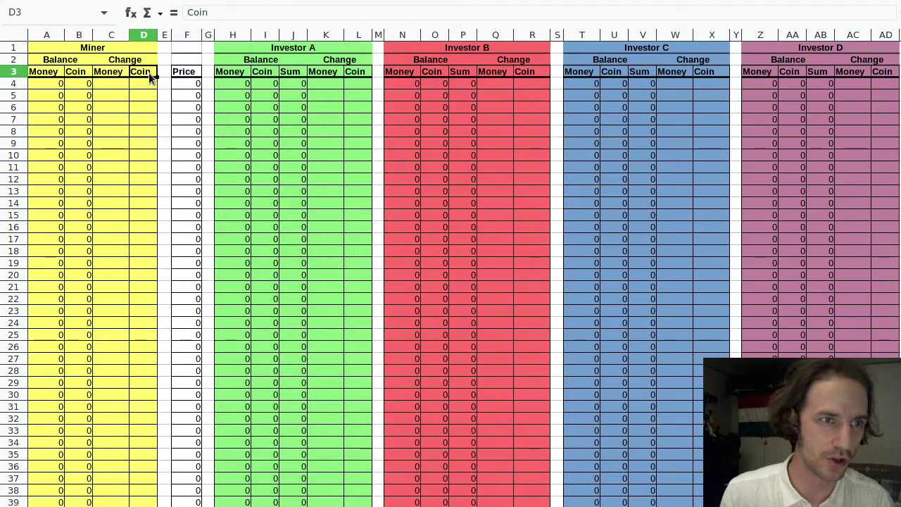
Review the Money, Coin and Sum headings in row 3 under the investors' Balance and Change sections.
left_click(343, 83)
left_click(355, 73)
left_click(491, 73)
left_click(525, 74)
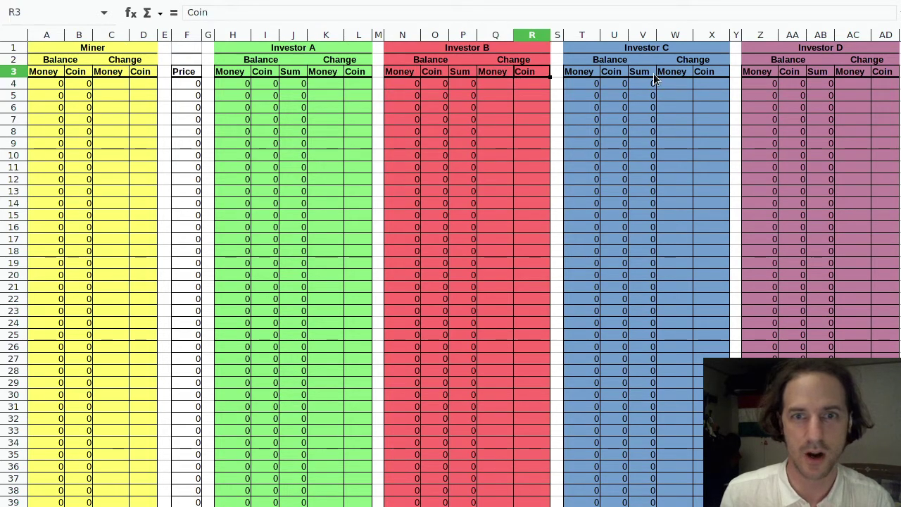
left_click(676, 73)
left_click(242, 73)
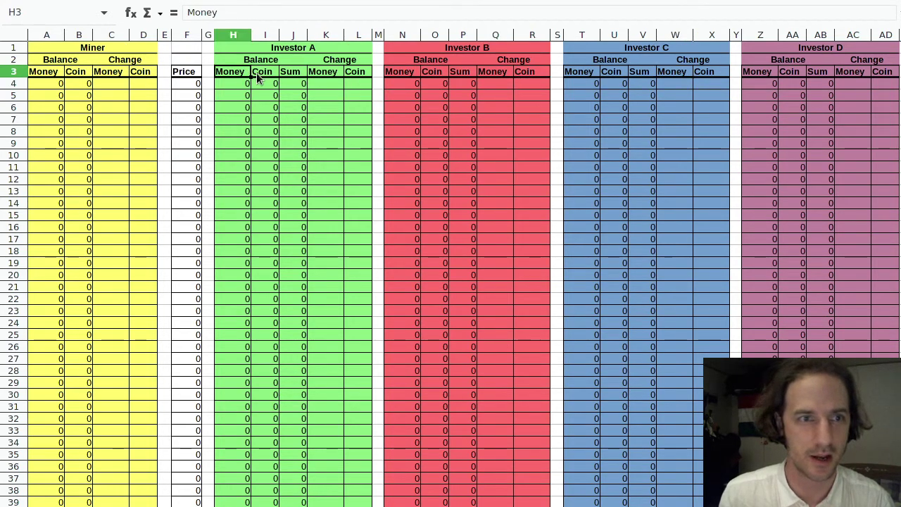
left_click(259, 76)
left_click(333, 78)
left_click(359, 79)
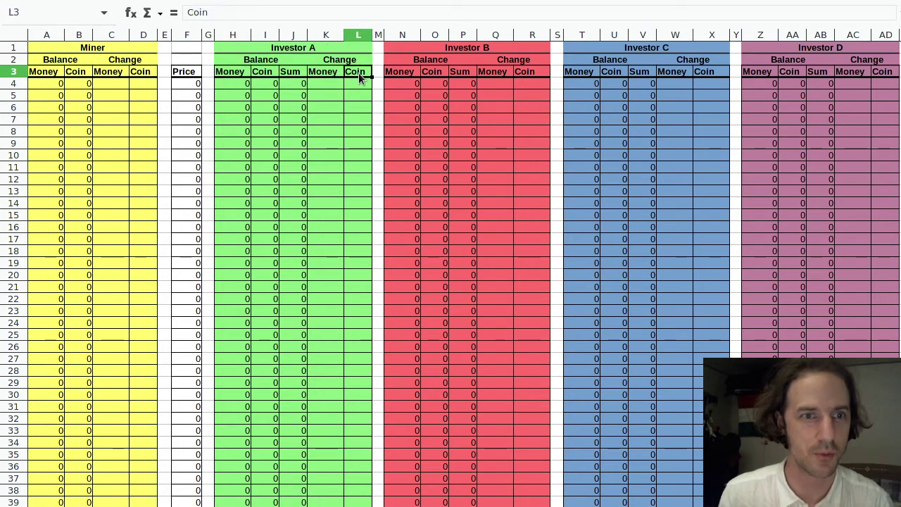
left_click(296, 71)
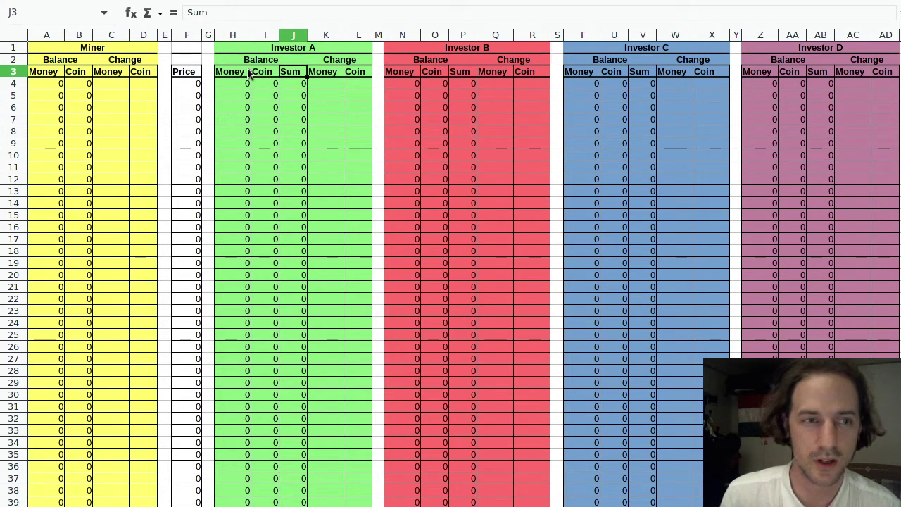
Examine the Price formulas in F4 and F5, including the cells that F5 references.
left_click(195, 83)
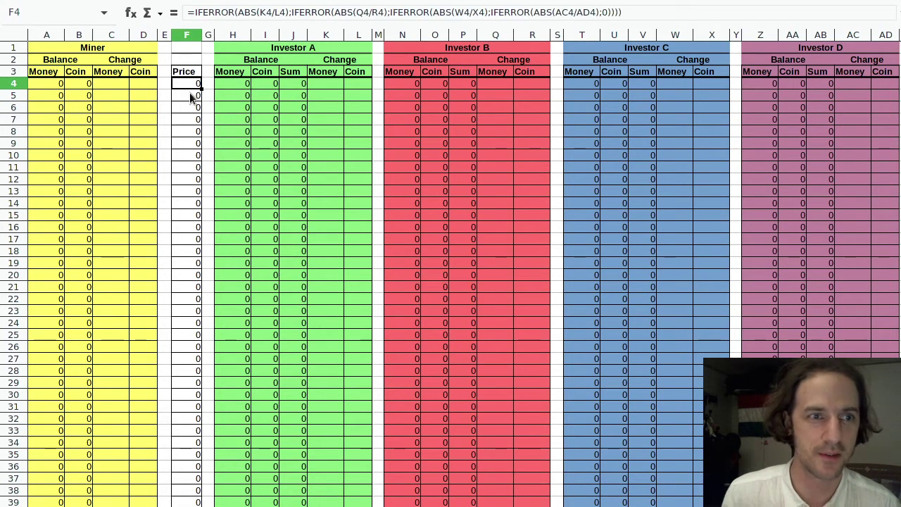
left_click(188, 95)
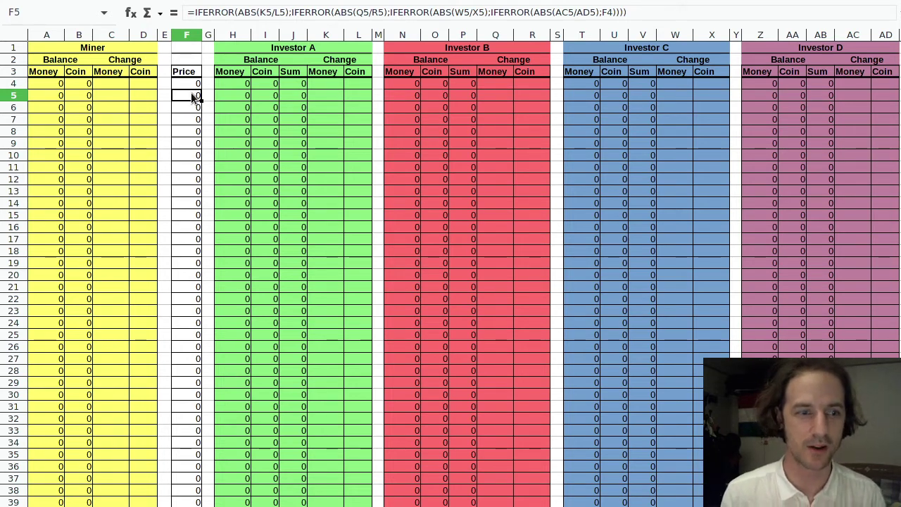
double_click(192, 95)
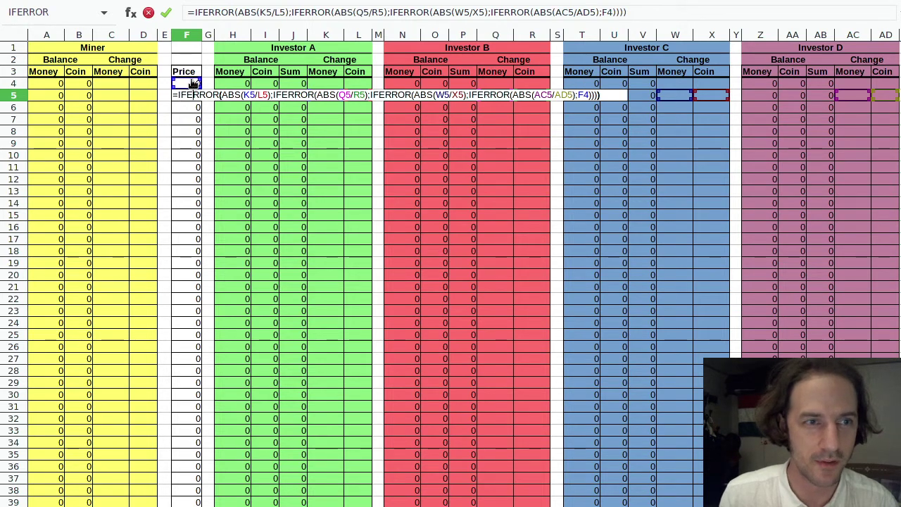
key("Escape")
Record the Miner's first mining in row 4 with a Change of -1 Money and 1 Coin.
left_click(102, 84)
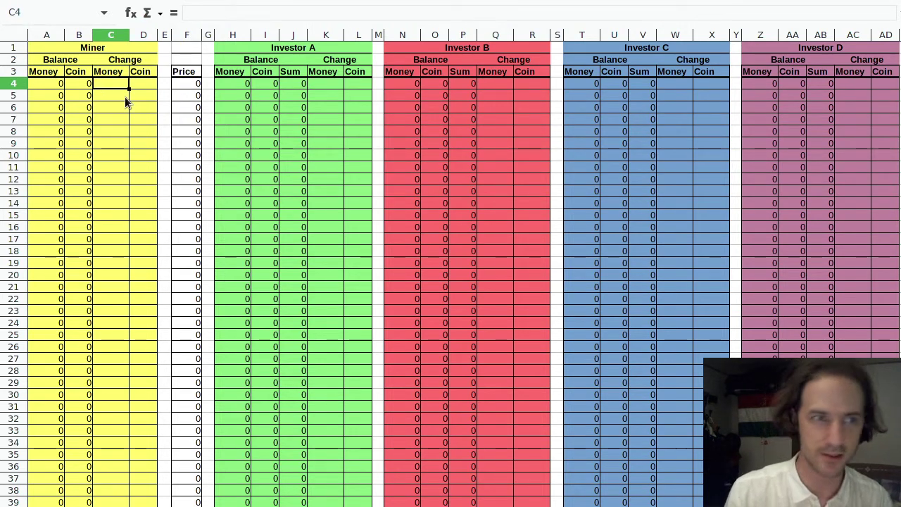
type("-1")
key("Tab")
type("1")
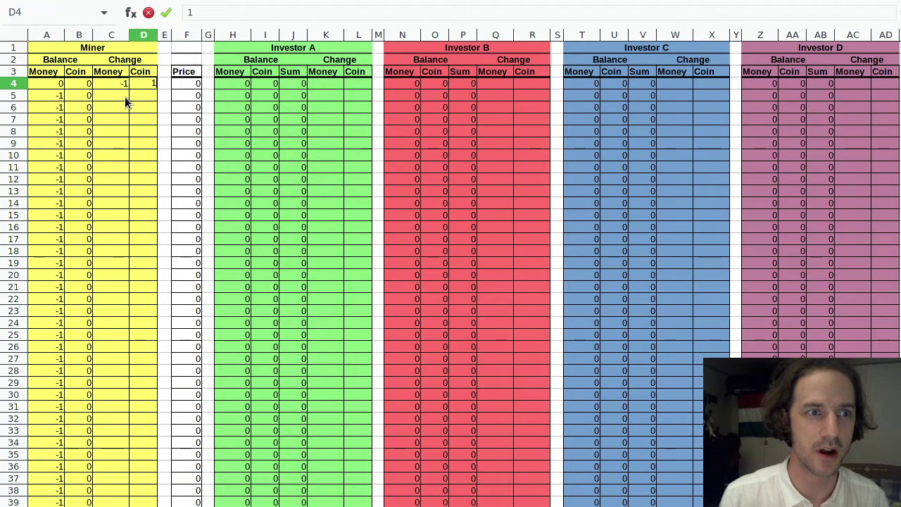
key("Return")
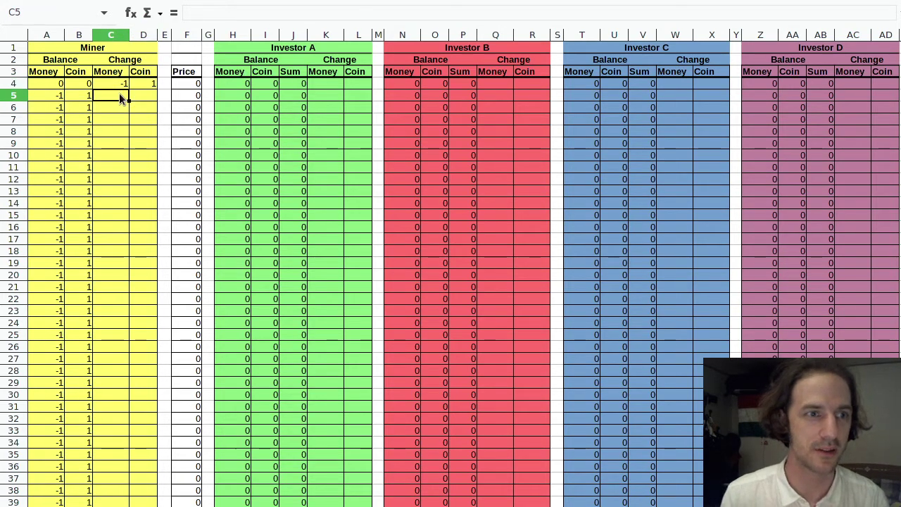
left_click(108, 81)
left_click(132, 85)
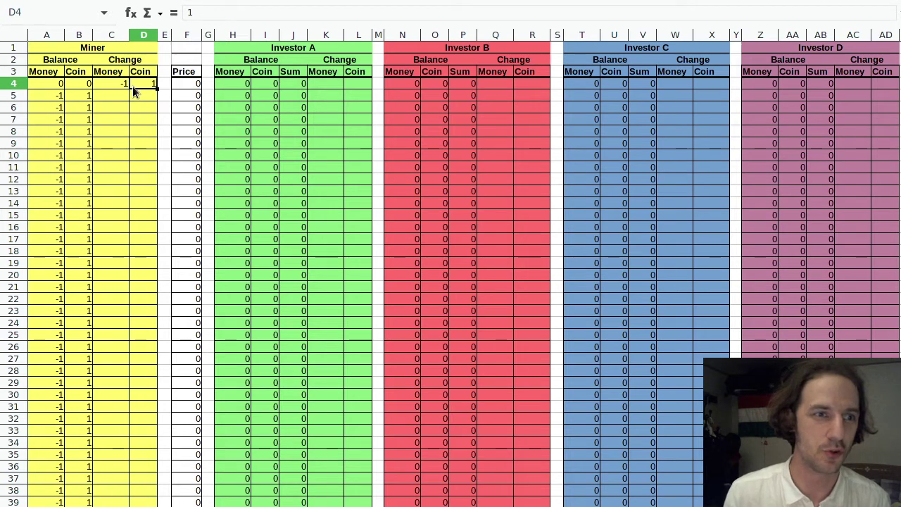
Record the Miner's coin sale in row 5 with a Change of 2 Money and -1 Coin.
left_click(121, 97)
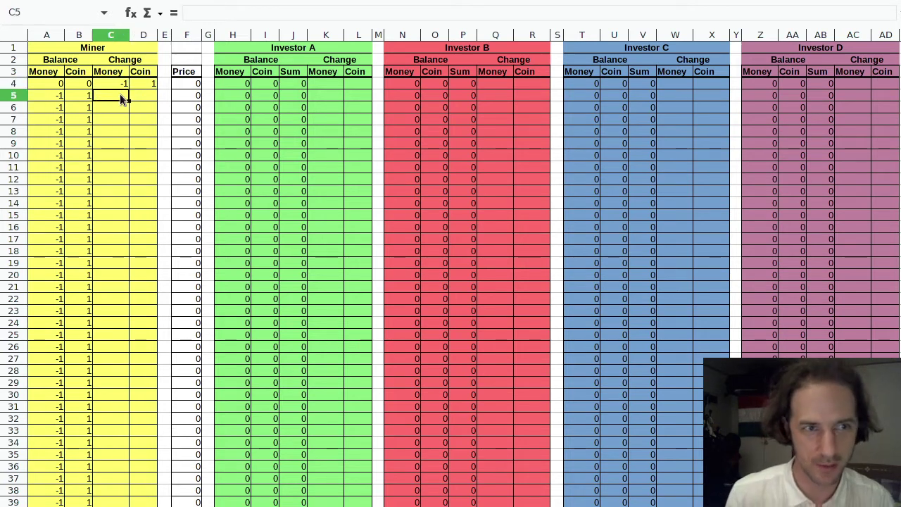
type("2")
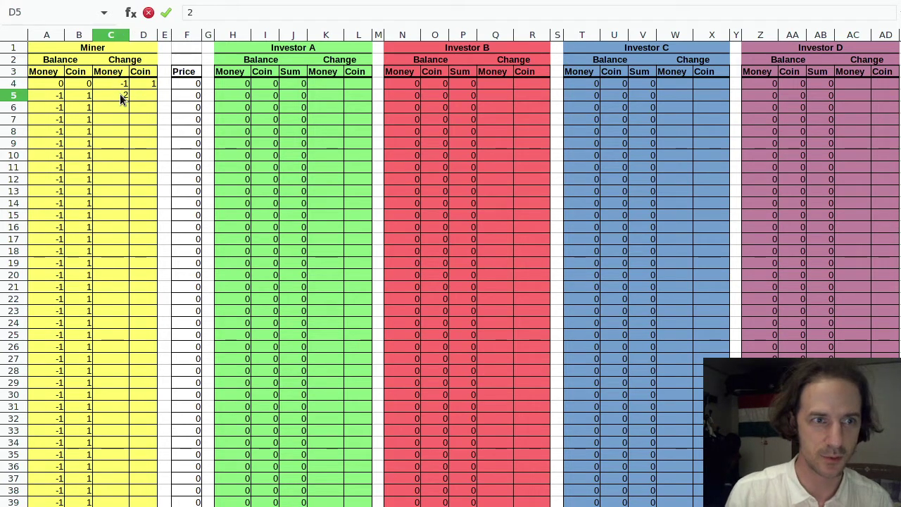
key("Tab")
type("=-1")
key("Tab")
left_click(119, 93)
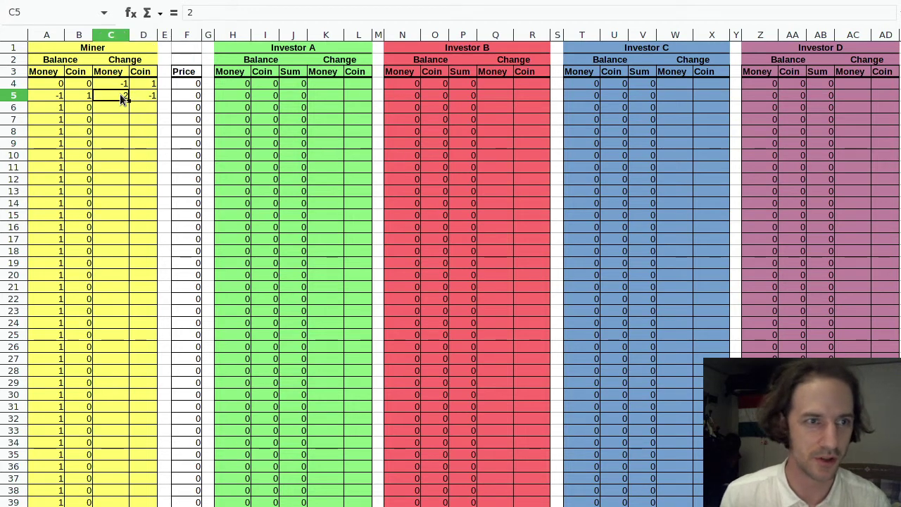
Enter Investor A's matching purchase in row 5 as -2 Money and 1 Coin, and check the Price in F5.
left_click(324, 98)
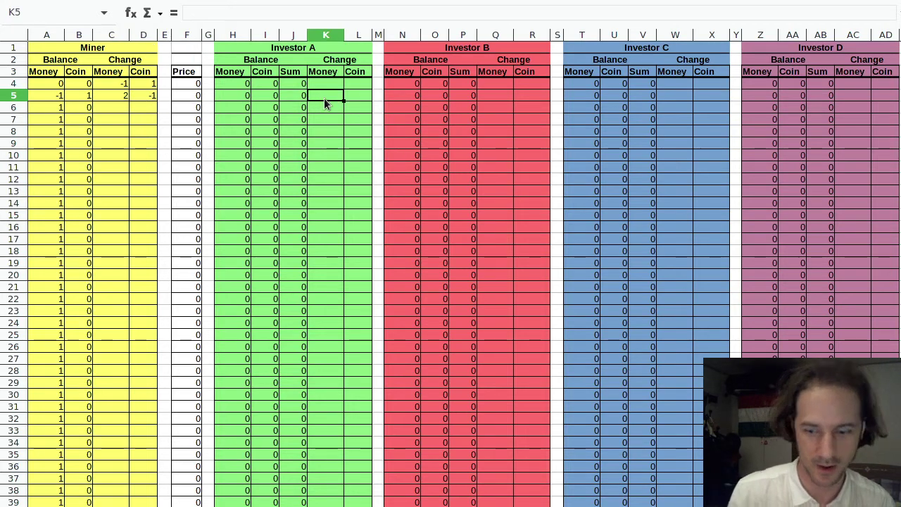
type("=-2")
key("Tab")
type("1")
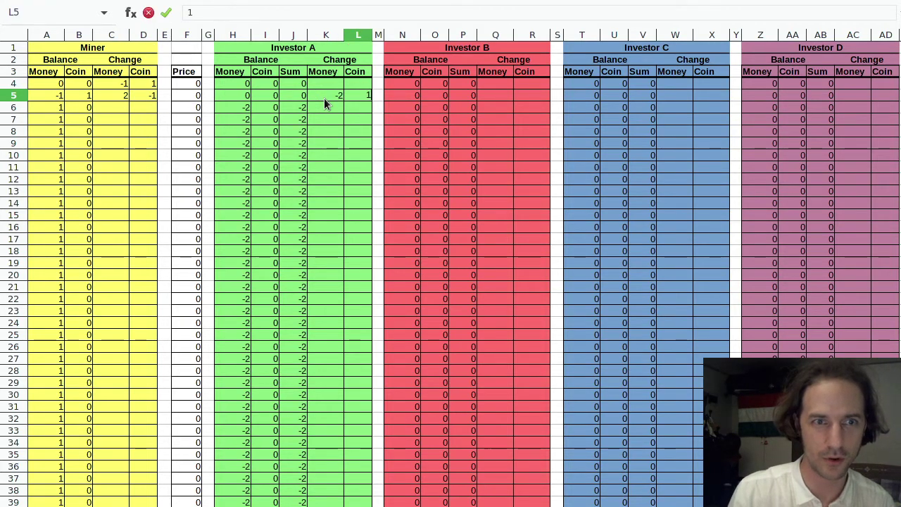
key("Up")
left_click(363, 93)
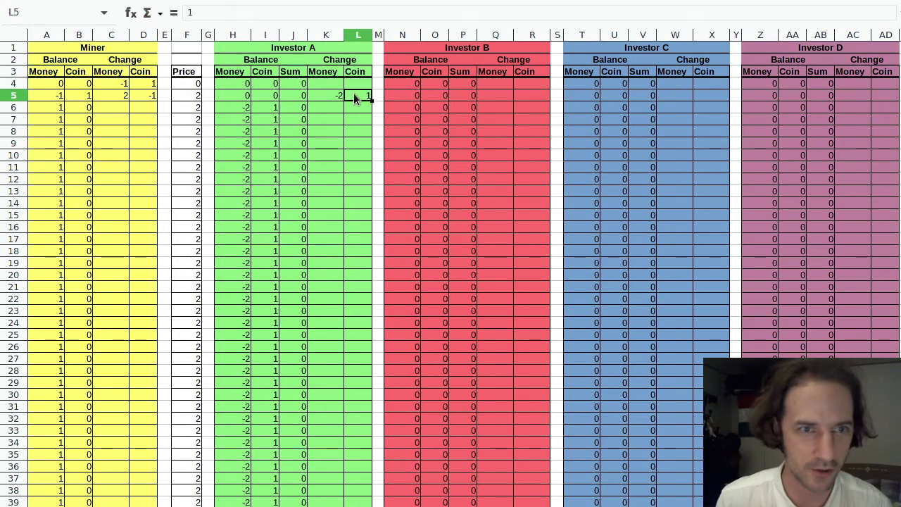
left_click(331, 95)
left_click(192, 97)
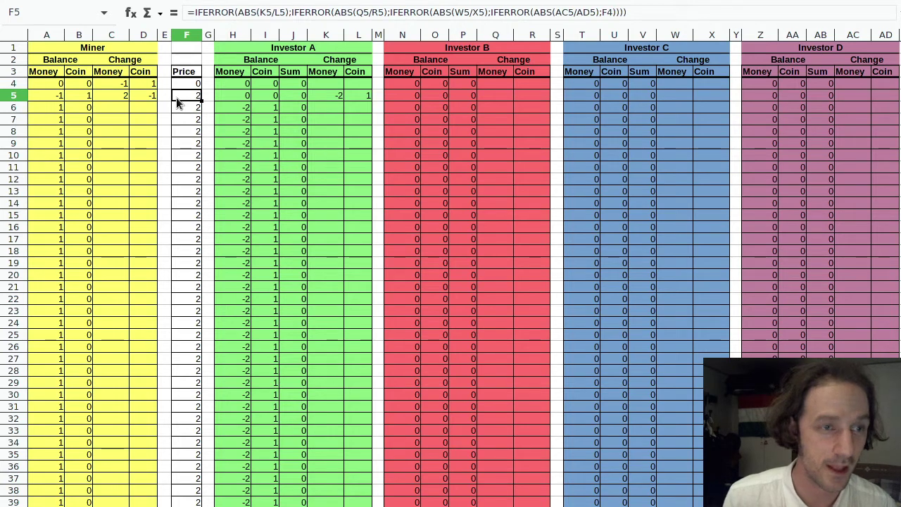
Record the Miner's second mining in row 6 with a Change of -1 Money and 1 Coin.
left_click(122, 112)
type("-1")
key("Tab")
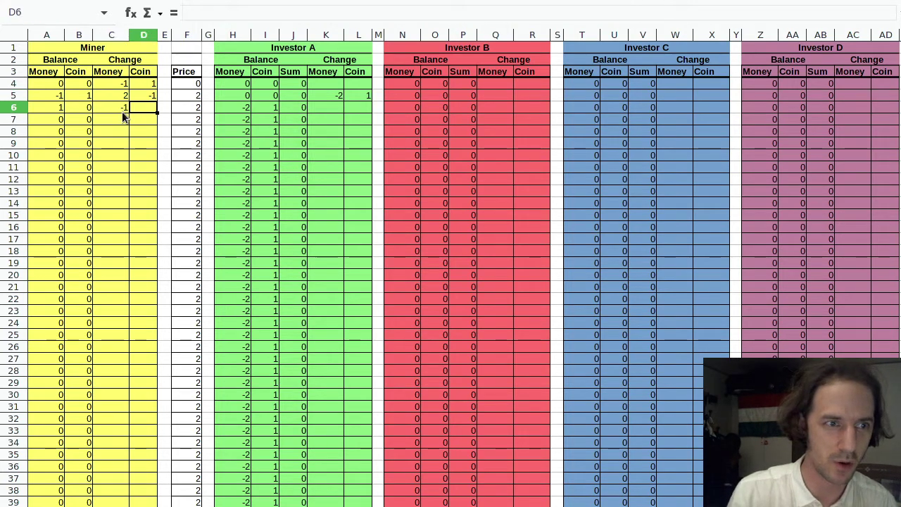
type("1")
key("Return")
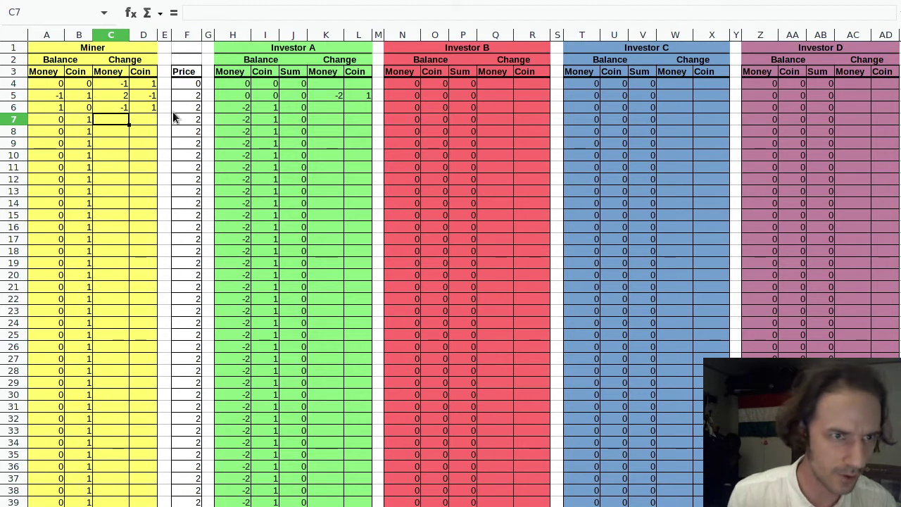
Record the Miner's second coin sale in row 7 with a Change of 2 Money and -1 Coin.
type("2")
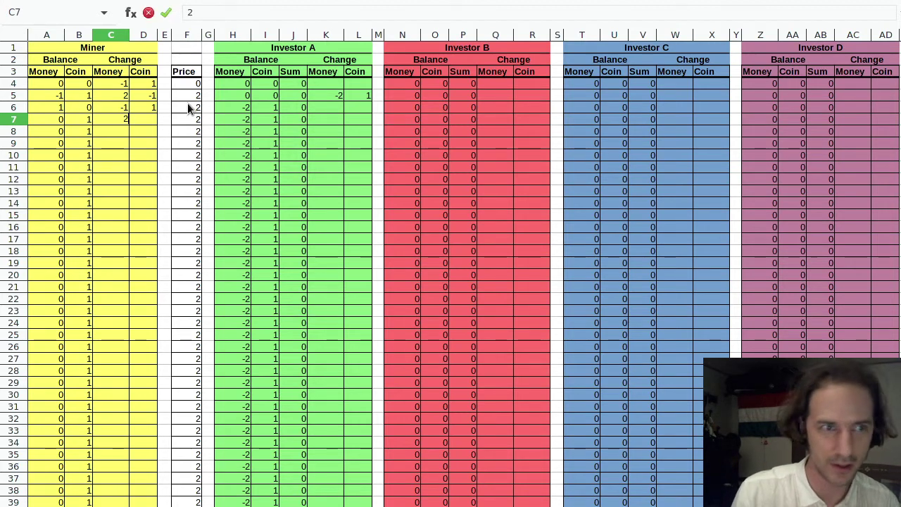
key("Tab")
type("-1")
key("Tab")
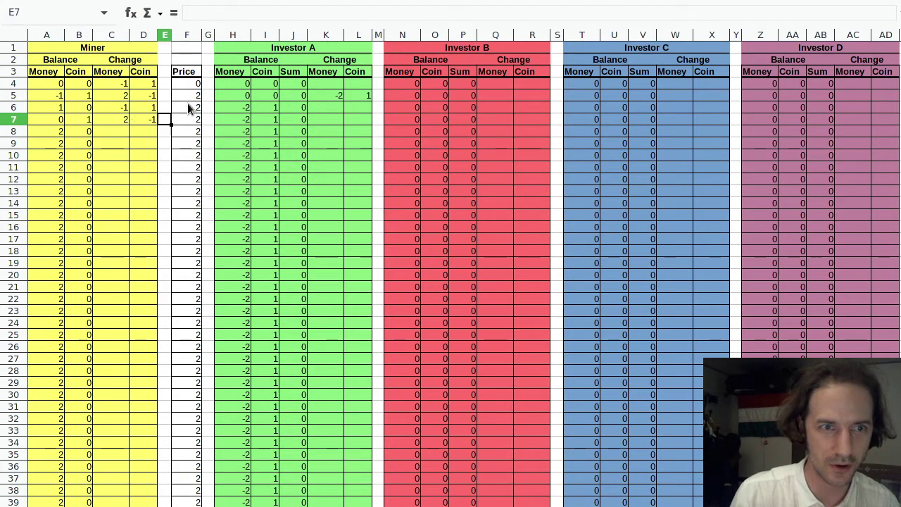
Enter Investor A's matching purchase in row 7 as -2 Money and 1 Coin under Change.
key("Tab")
key("Tab")
key("Tab")
key("Tab")
key("Tab")
key("Tab")
type("-")
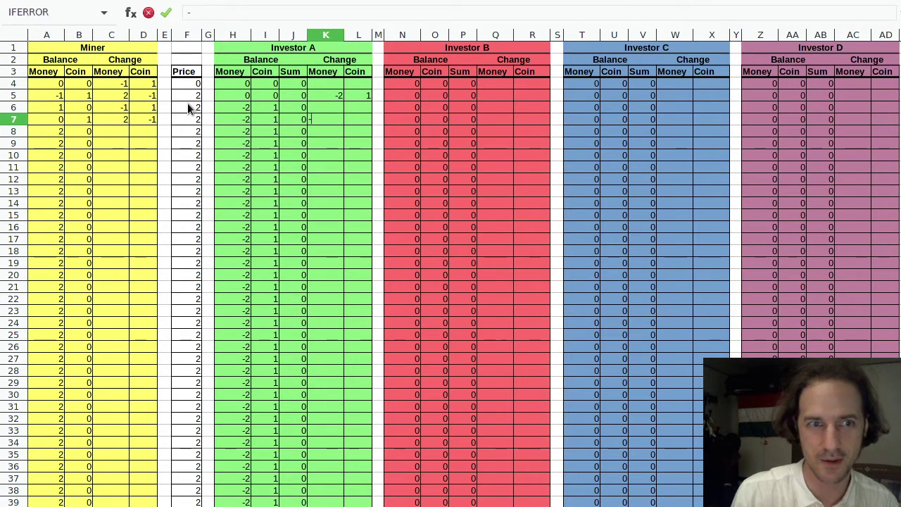
type("2")
key("Tab")
type("1")
key("Down")
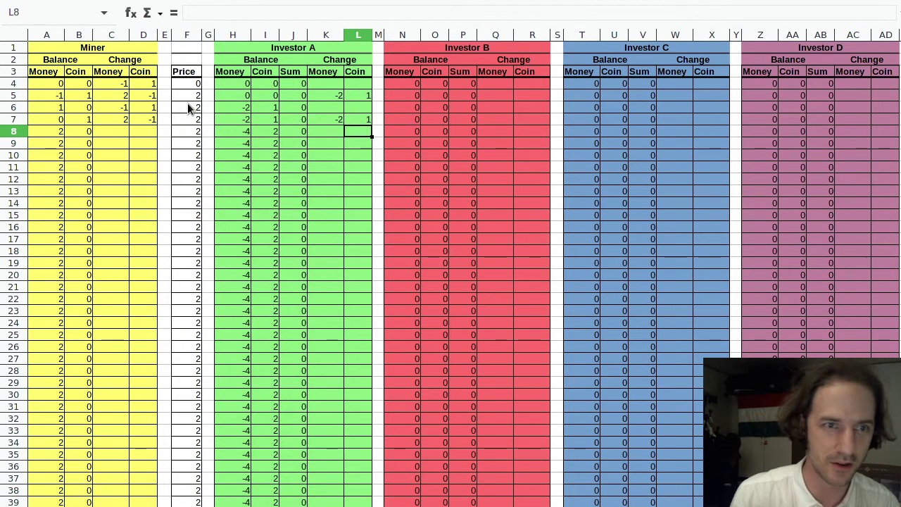
Inspect how Investor A's Coin and Money balances run down columns I and H.
left_click(274, 133)
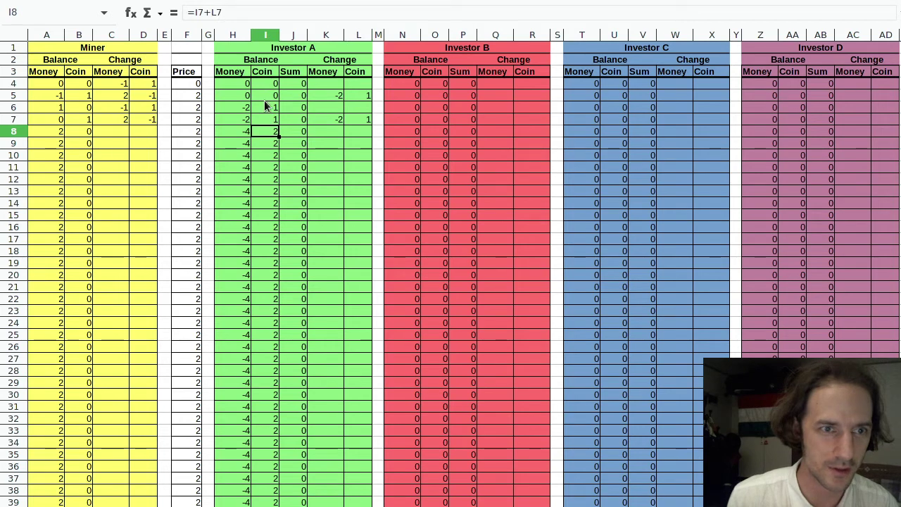
left_click_drag(270, 84, 273, 421)
left_click(274, 419)
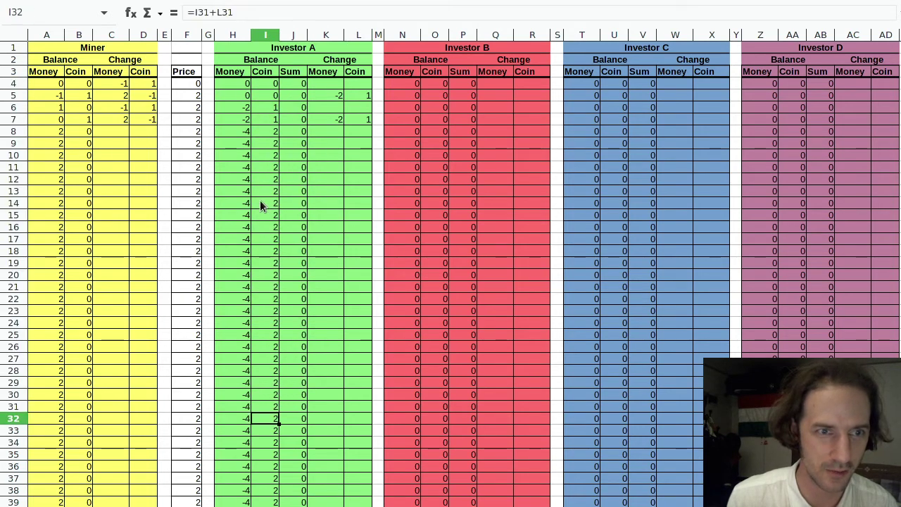
left_click(262, 141)
left_click_drag(235, 132, 235, 471)
left_click(234, 472)
left_click(241, 133)
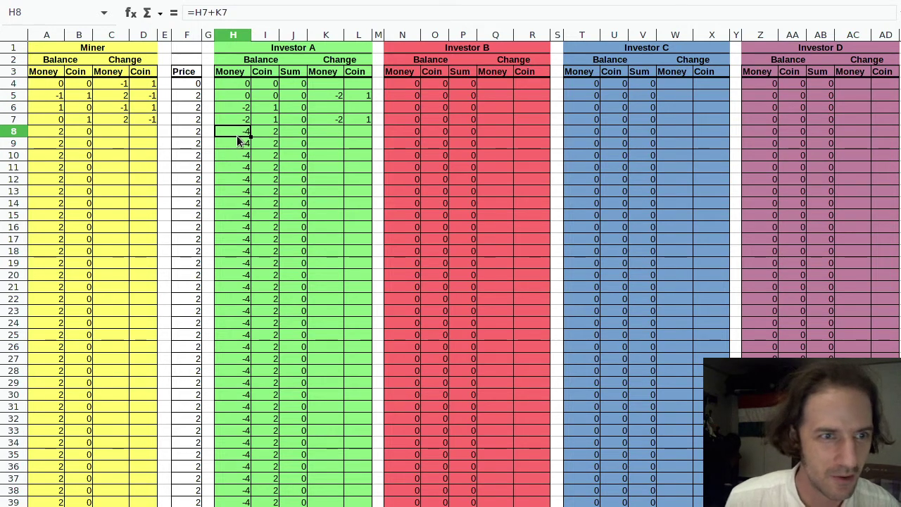
Compare Investor A's Sum formula in J8 with the Coin balance in I8 and the Price in F8.
left_click(292, 131)
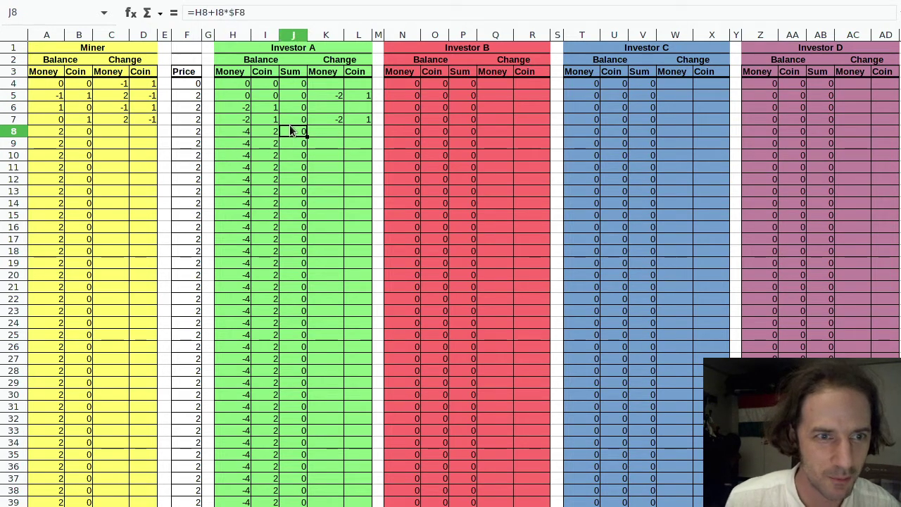
left_click(263, 131)
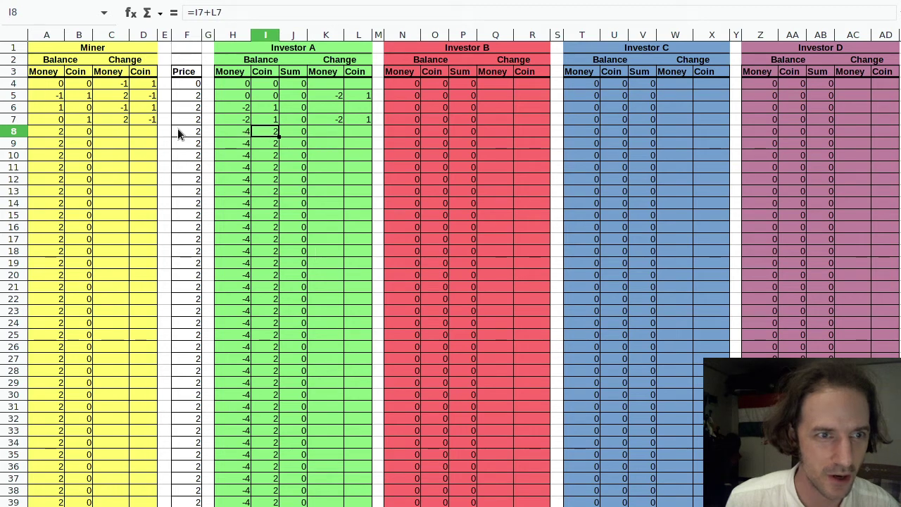
left_click(194, 132)
left_click(259, 135)
left_click(204, 134)
left_click(196, 131)
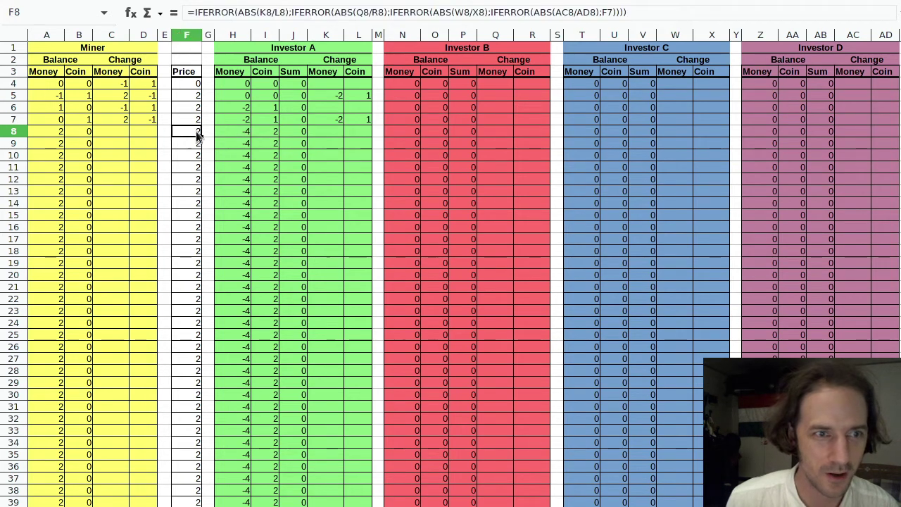
left_click(279, 135)
left_click(199, 132)
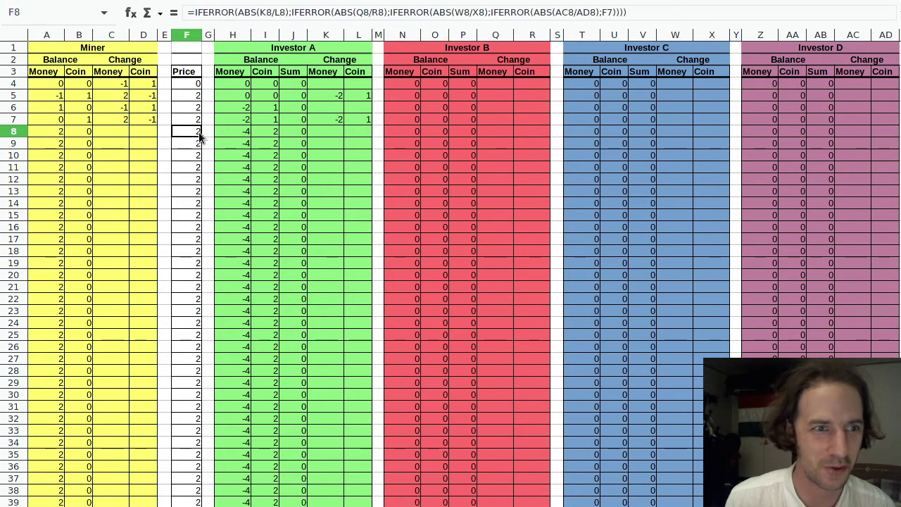
Record the Miner's third mining in row 8 with a Change of -1 Money and 1 Coin.
left_click(116, 148)
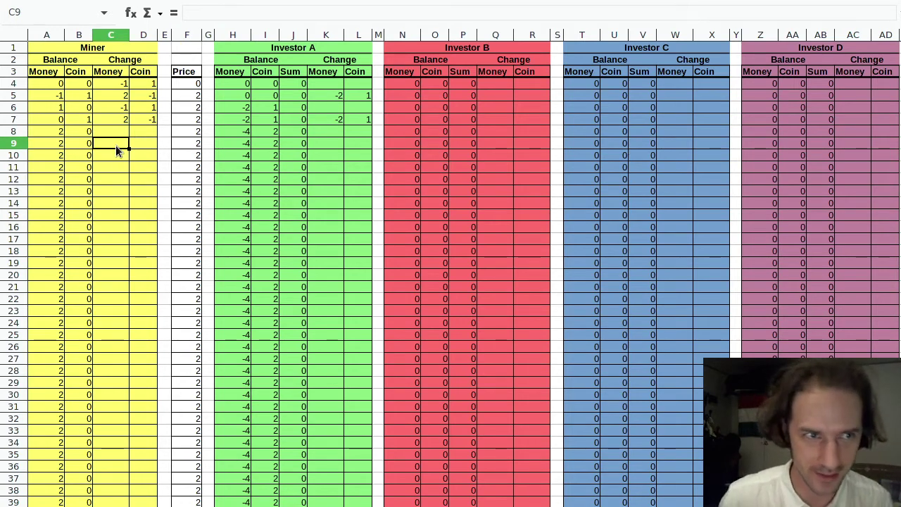
key("Up")
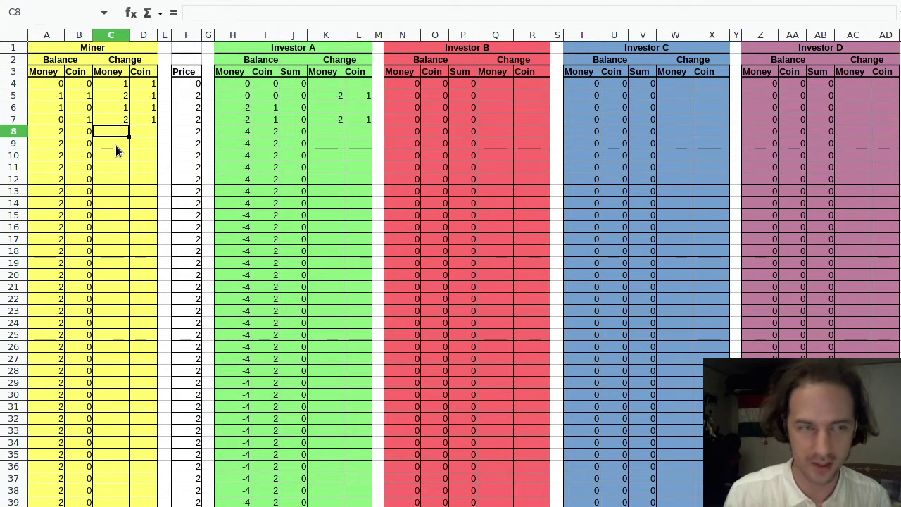
type("-1")
key("Tab")
type("1")
key("Return")
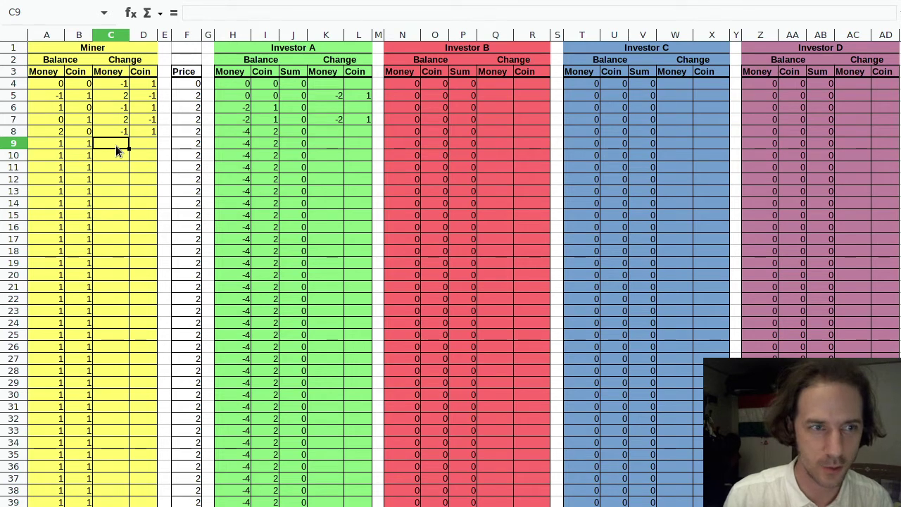
Record the Miner's sale in row 9 with a Change of 3 Money and -1 Coin.
type("3")
key("Tab")
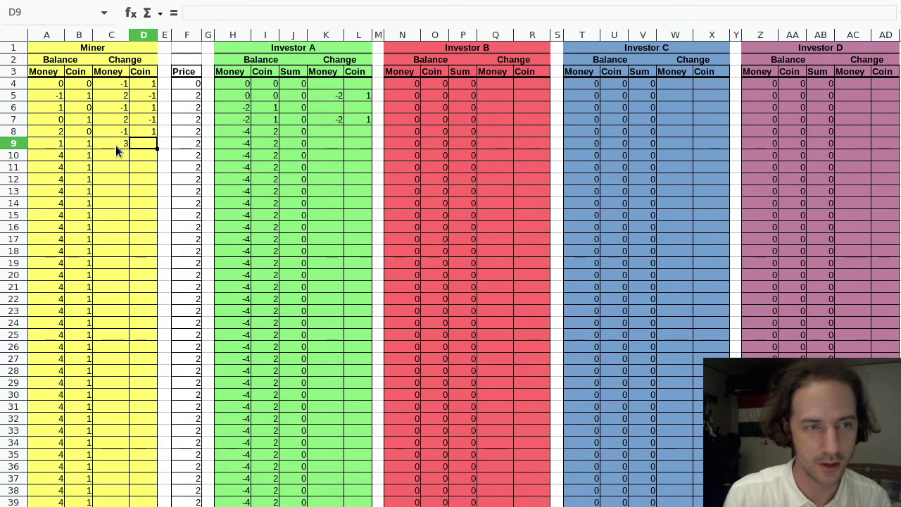
type("-1")
key("Tab")
Enter Investor B's matching purchase in row 9 as -3 Money and 1 Coin under Change.
key("Tab")
key("Tab")
key("Tab")
key("Tab")
key("Tab")
key("Tab")
key("Tab")
key("Tab")
key("Tab")
key("Tab")
key("Tab")
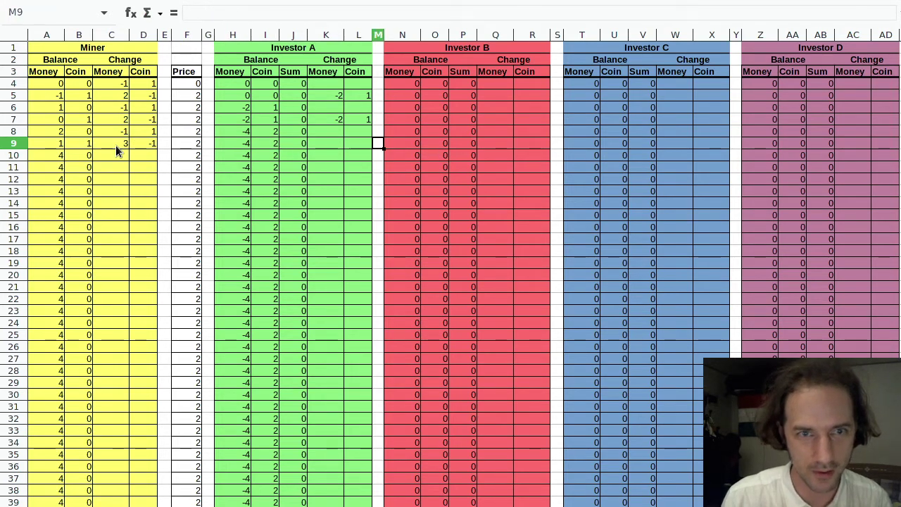
key("Tab")
type("-3")
key("Tab")
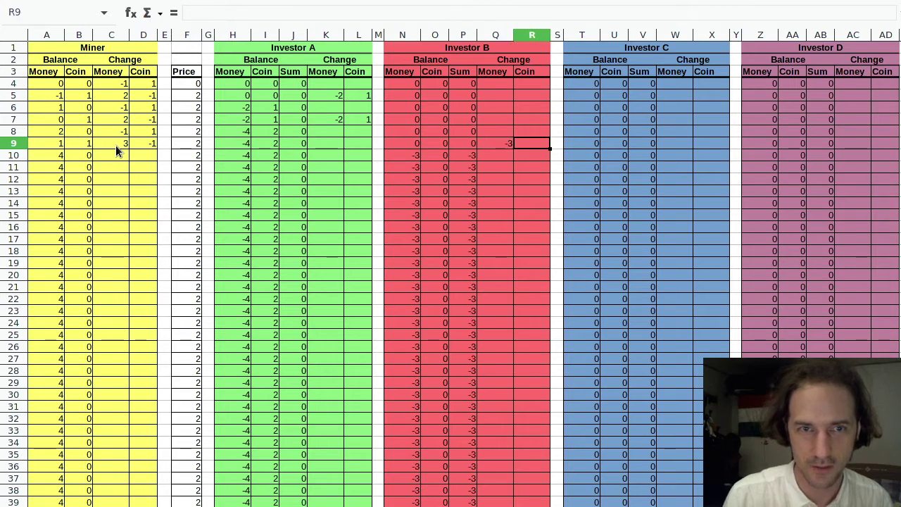
type("1")
key("Return")
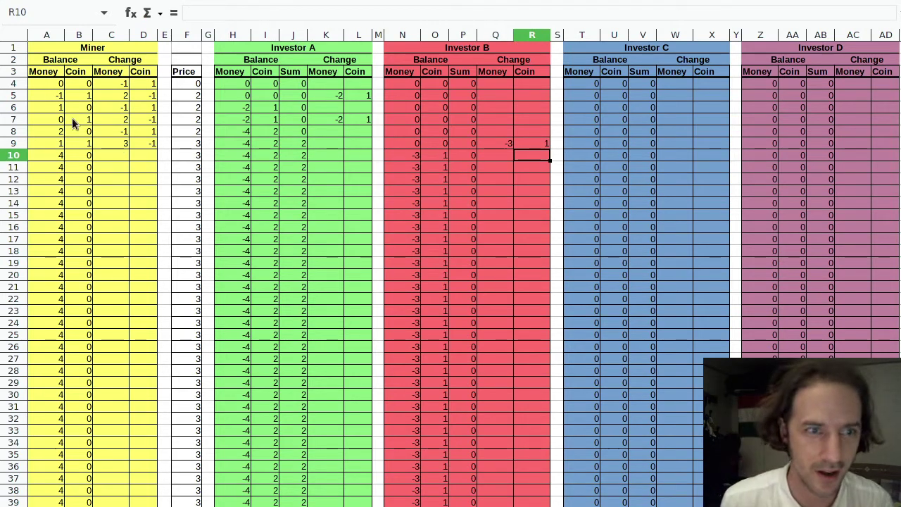
Inspect the Price formula in F9 and Investor A's Sum values from J9 down to J18.
left_click(199, 141)
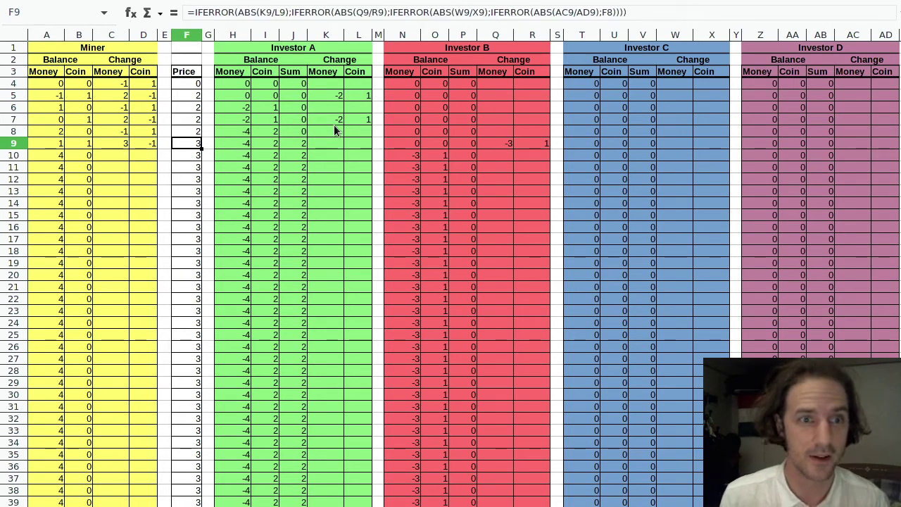
left_click_drag(295, 146, 295, 254)
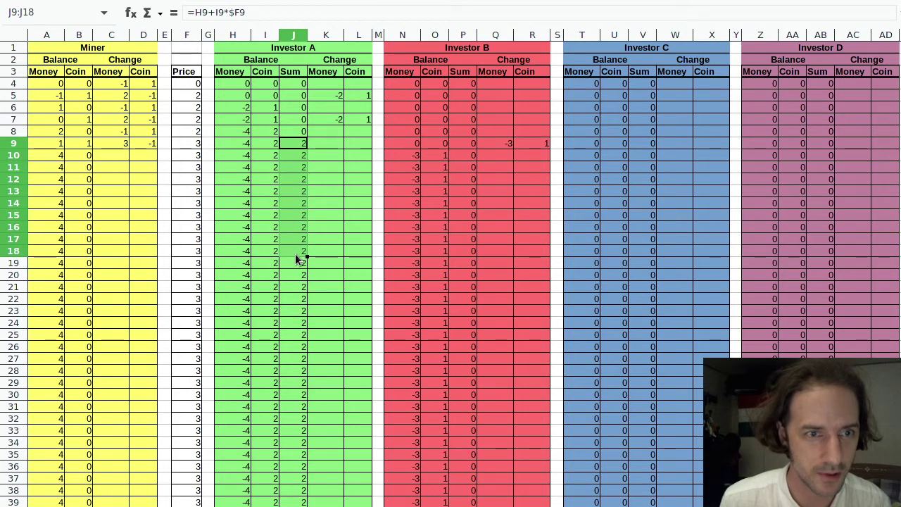
left_click(295, 254)
Record the Miner's fourth mining in row 10 with a Change of -1 Money and 1 Coin.
left_click(117, 159)
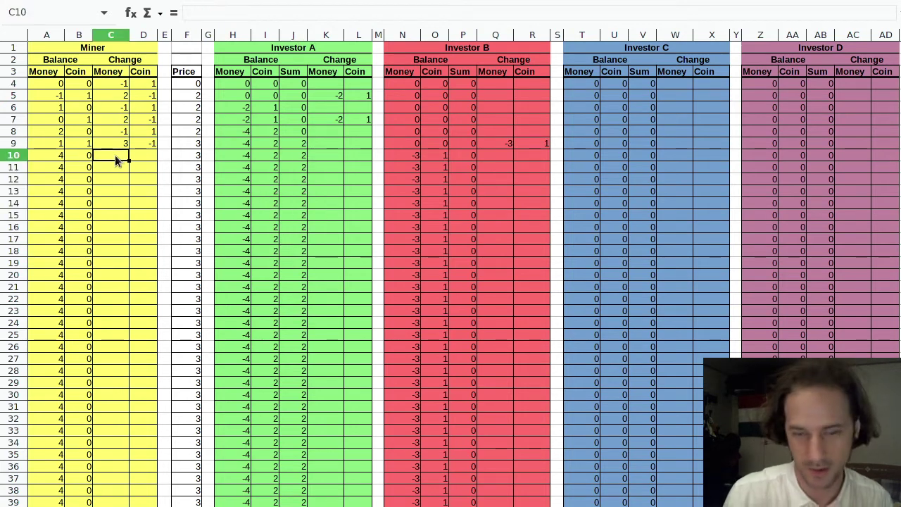
type("-1")
key("Tab")
type("1")
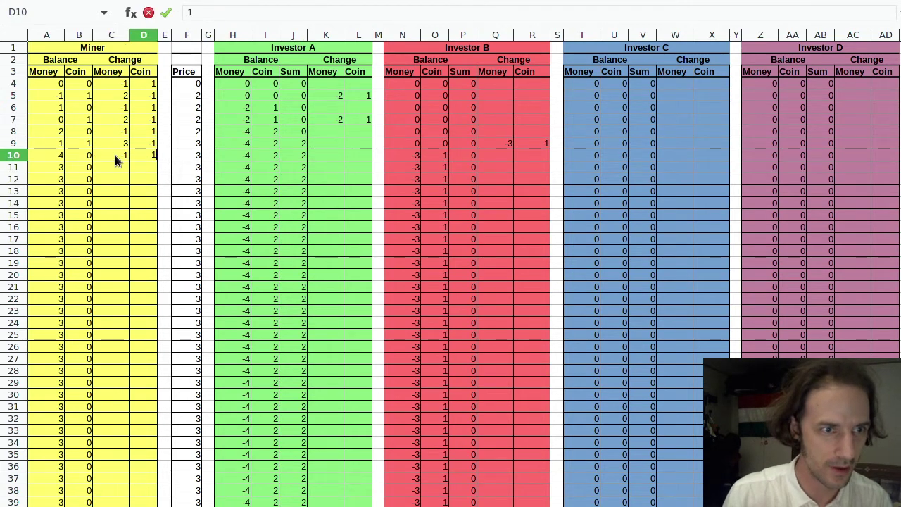
key("Return")
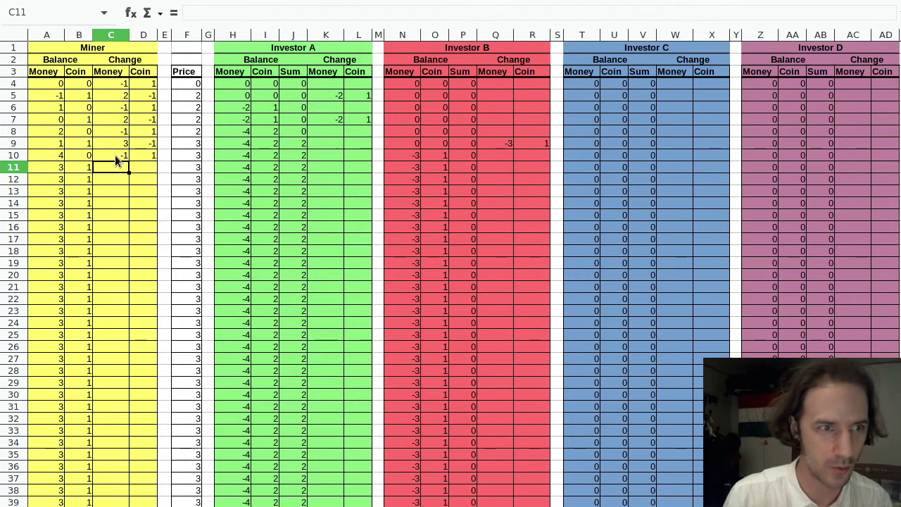
Record the Miner's sale in row 11 with a Change of 3 Money and -1 Coin.
type("3")
key("Tab")
type("-1")
key("Tab")
Enter Investor A's matching purchase in row 11 as -3 Money and 1 Coin under Change.
key("Tab")
key("Tab")
key("Tab")
key("Tab")
key("Tab")
key("Tab")
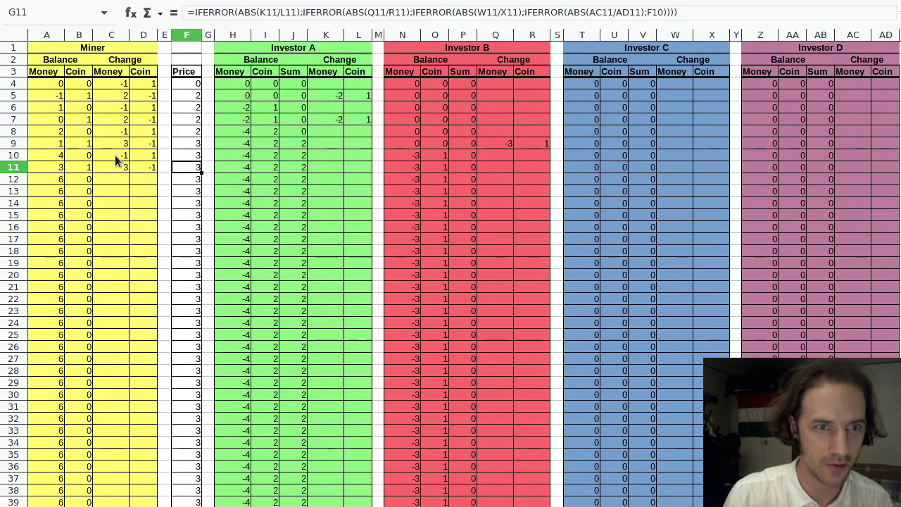
type("-3")
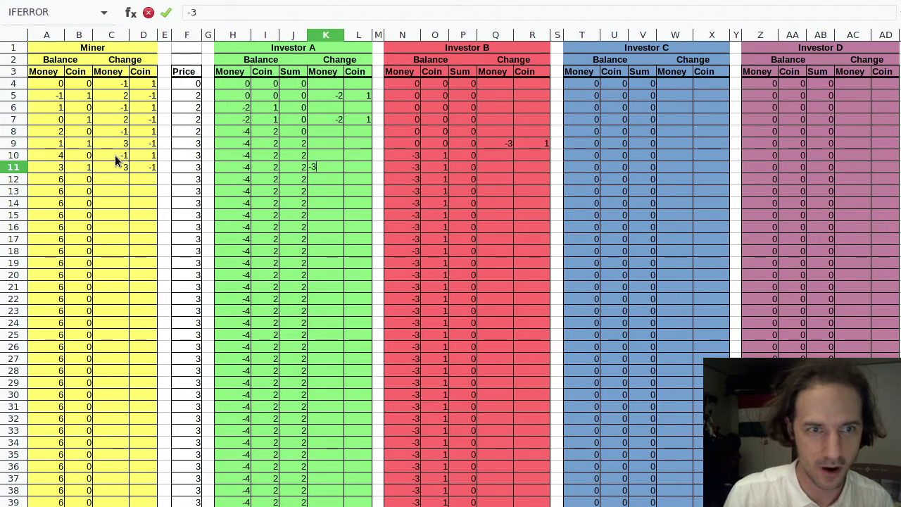
key("Tab")
type("1")
key("Return")
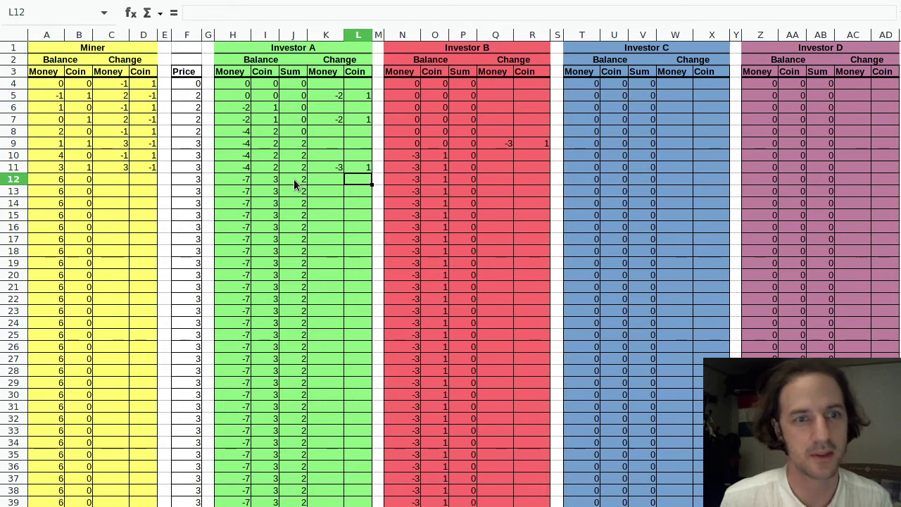
Check Investor A's Sum from J12 down to J28 and compare the Miner's mining cost in C10 with the sale income in C11.
left_click_drag(293, 178, 280, 373)
left_click(280, 373)
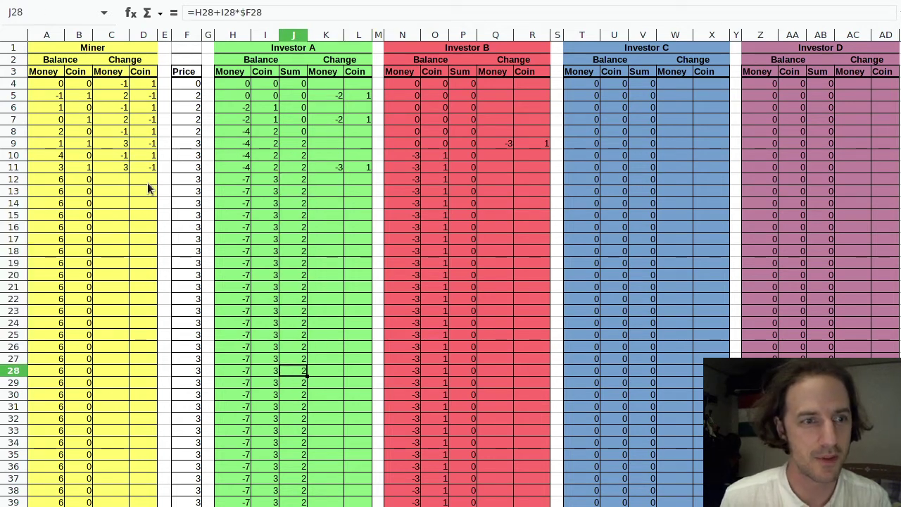
left_click(121, 166)
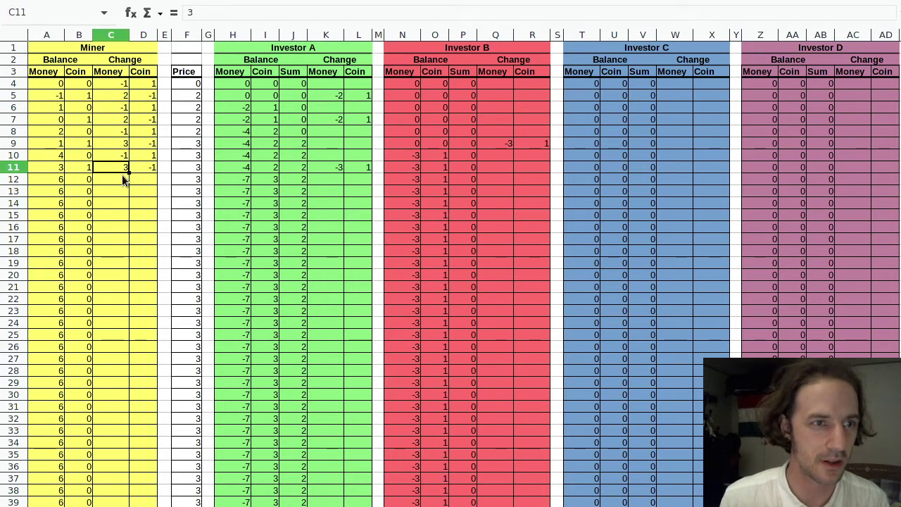
left_click(122, 181)
left_click(124, 167)
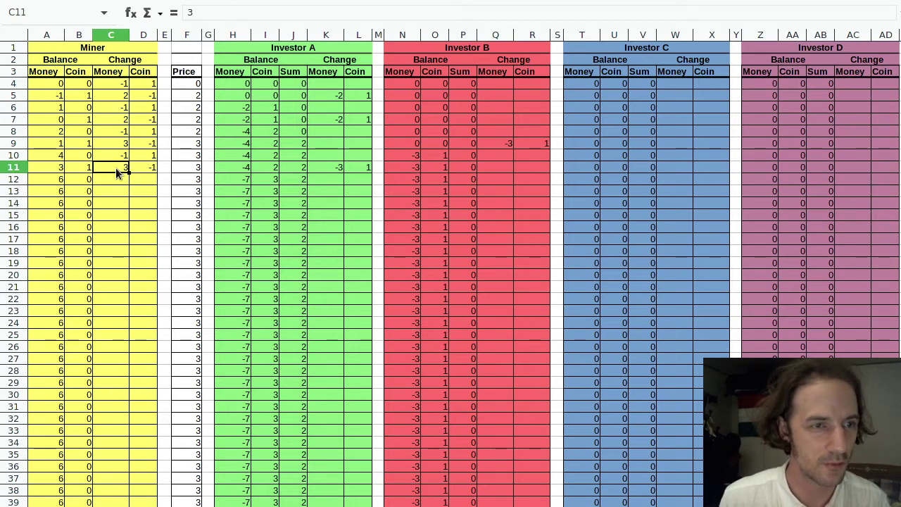
left_click(117, 154)
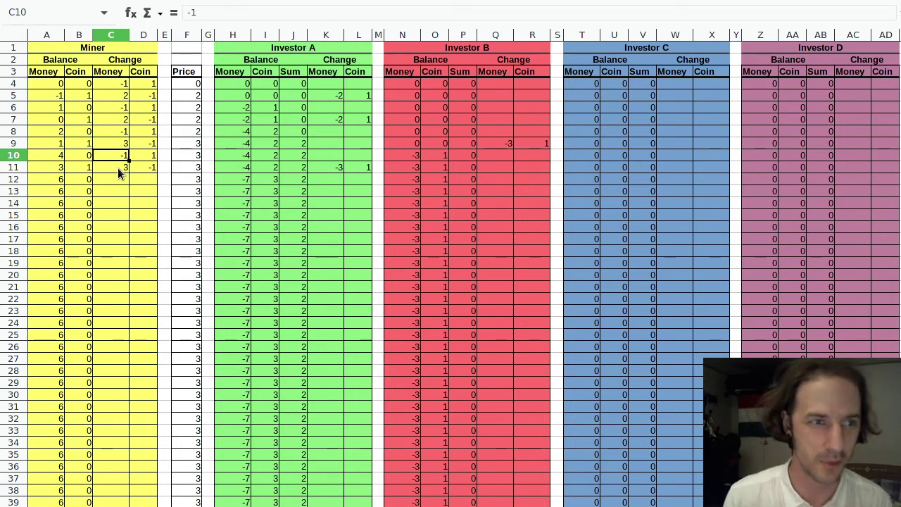
left_click(118, 168)
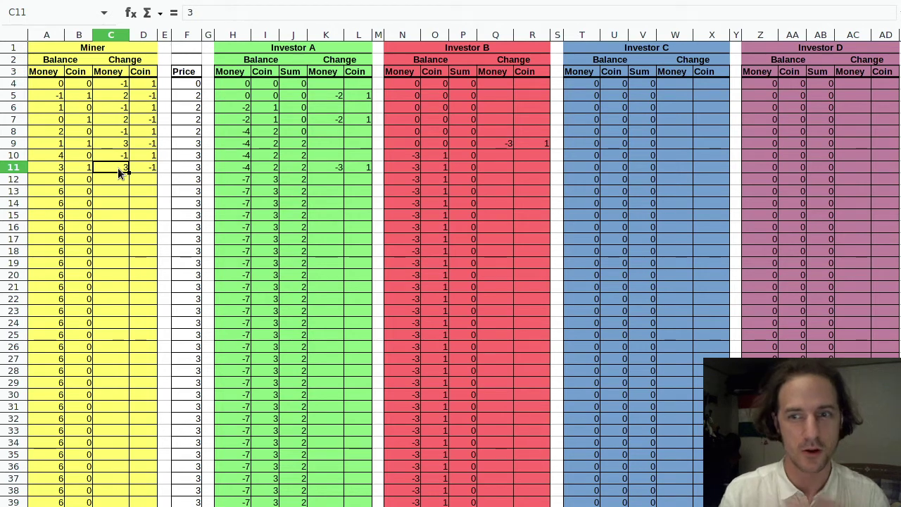
Record the Miner's fifth mining in row 12 with a Change of -3 Money and 1 Coin.
left_click(118, 183)
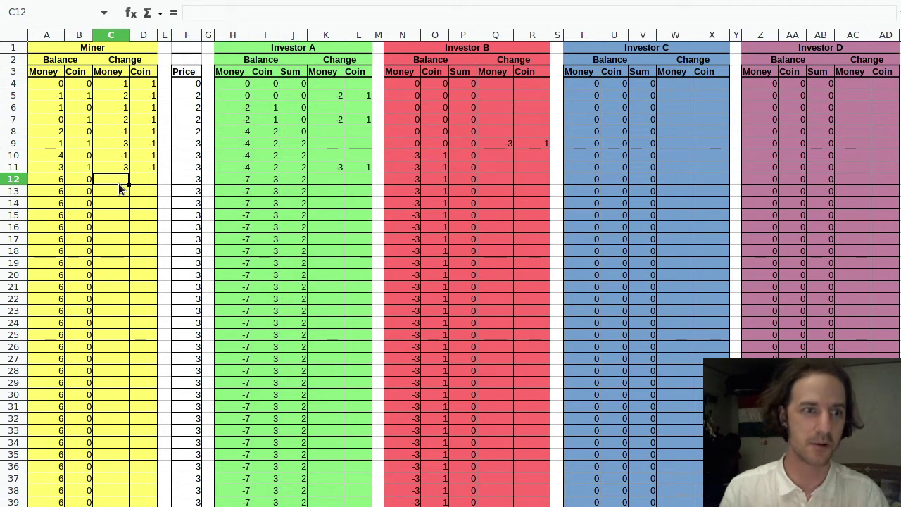
type("-3")
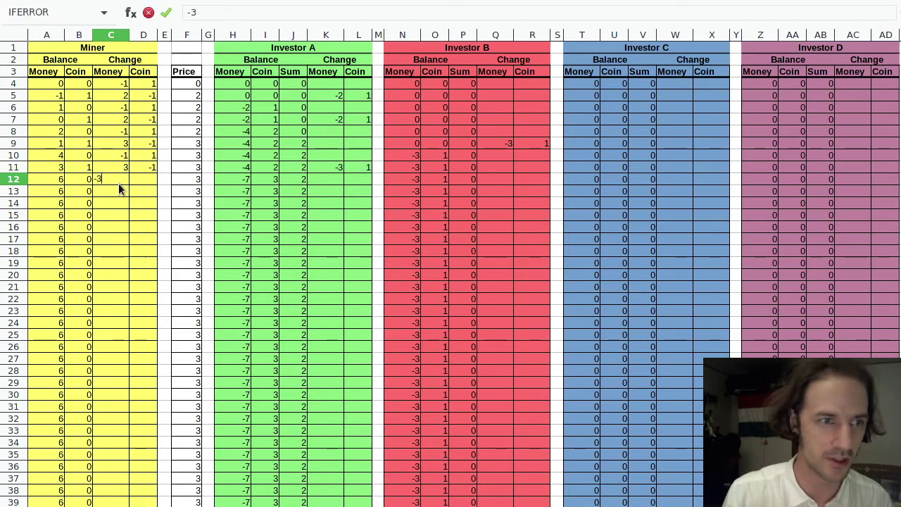
key("Tab")
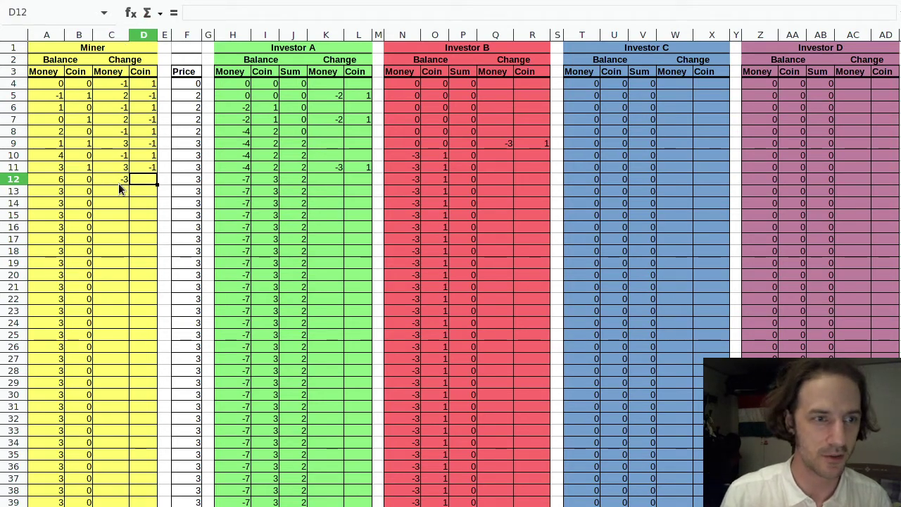
type("1")
key("Return")
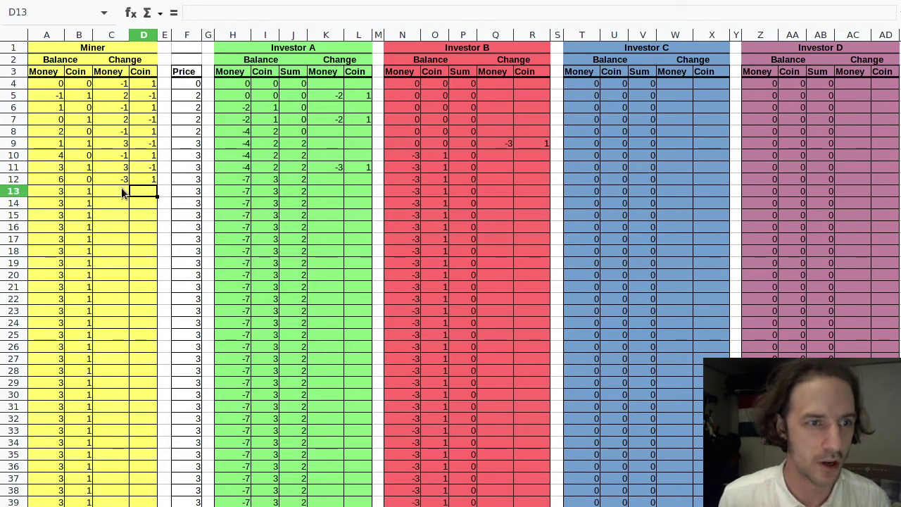
Record the Miner's sale in row 13 with a Change of 4 Money and -1 Coin.
left_click(121, 187)
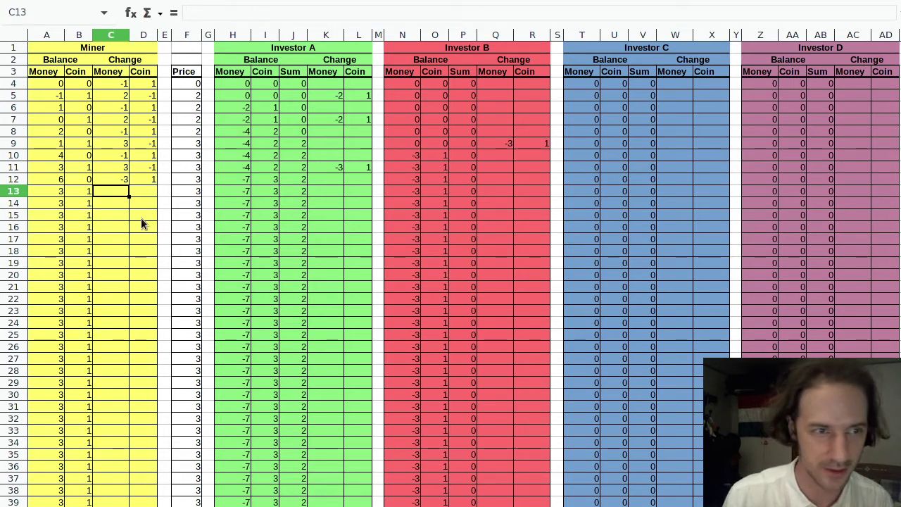
type("4")
key("Tab")
type("-1")
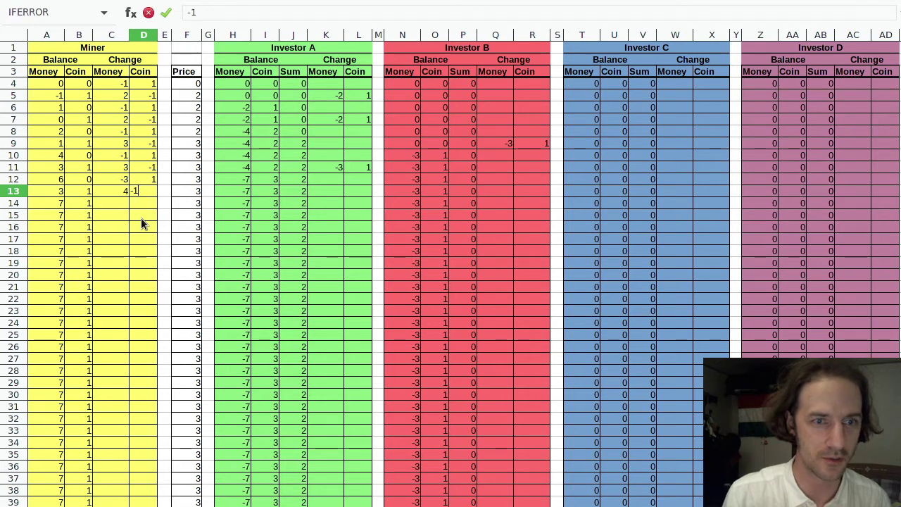
key("Tab")
Enter Investor A's matching purchase in row 13 as -4 Money and 1 Coin under Change.
key("Tab")
key("Tab")
key("Tab")
key("Tab")
key("Tab")
key("Tab")
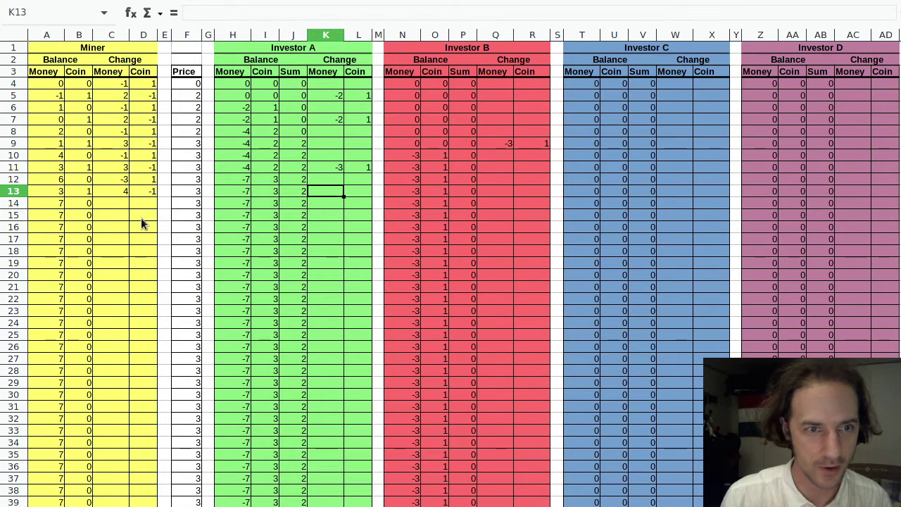
type("-3")
key("BackSpace")
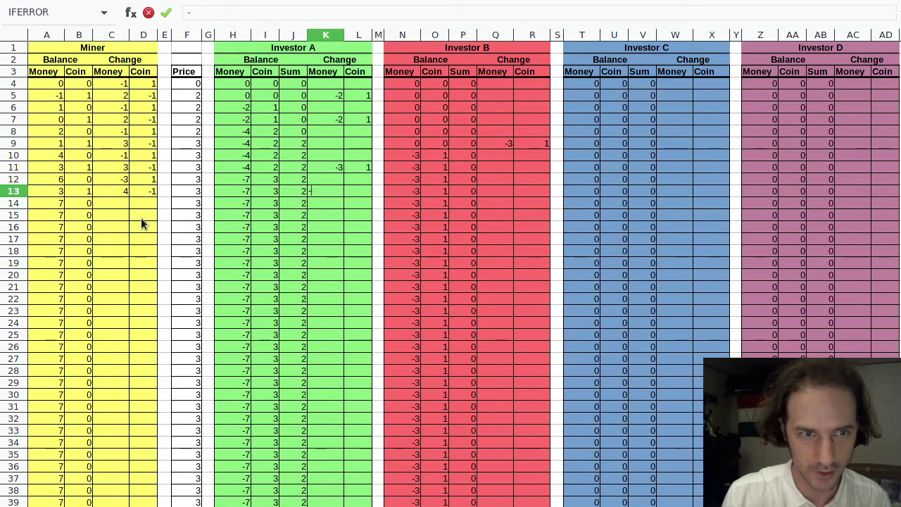
type("4")
key("Tab")
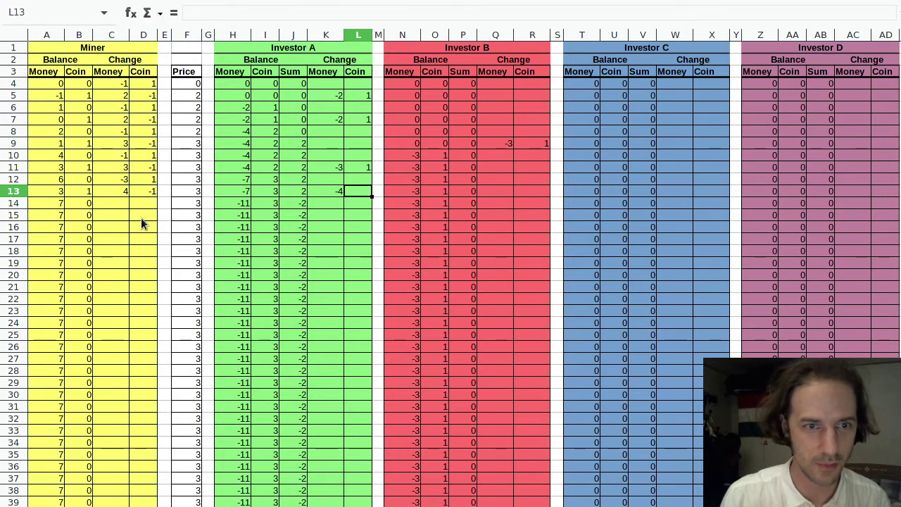
type("1")
key("Down")
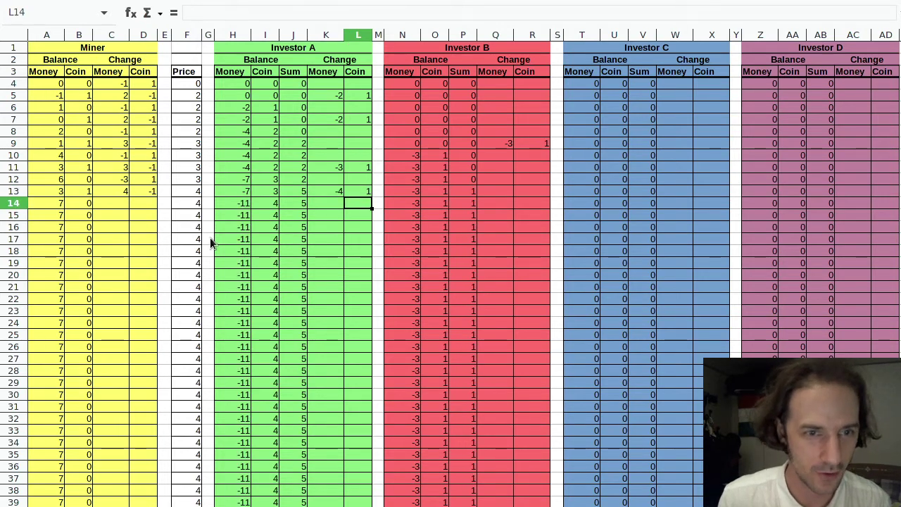
Compare the Miner's Money changes for the mining in C12 and the sale in C13.
left_click(128, 183)
left_click(116, 192)
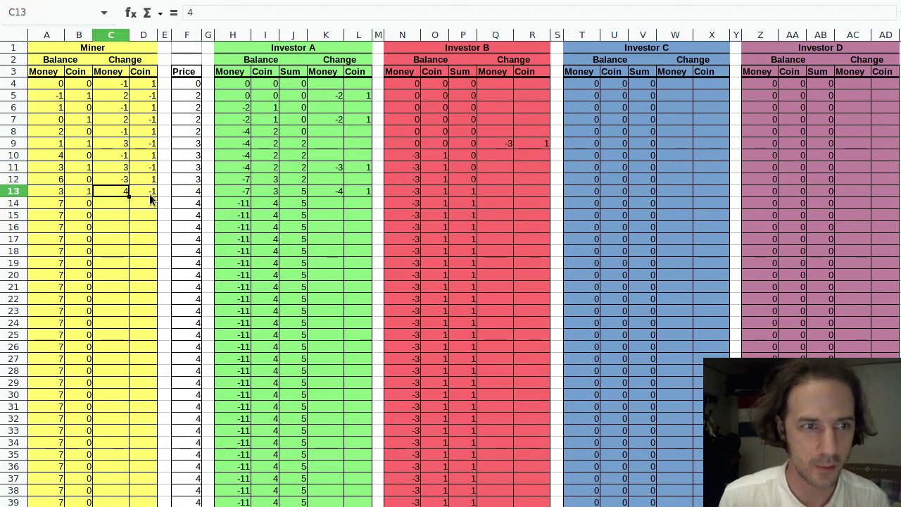
left_click(336, 201)
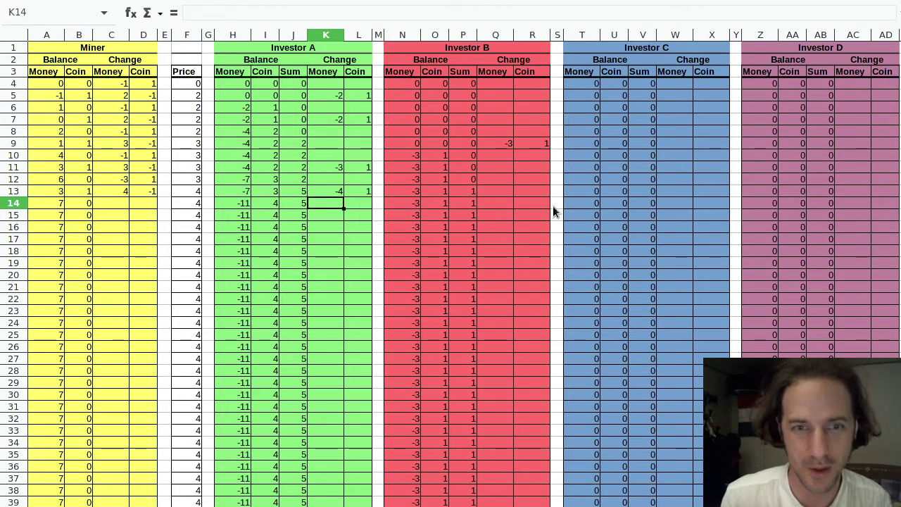
left_click(497, 203)
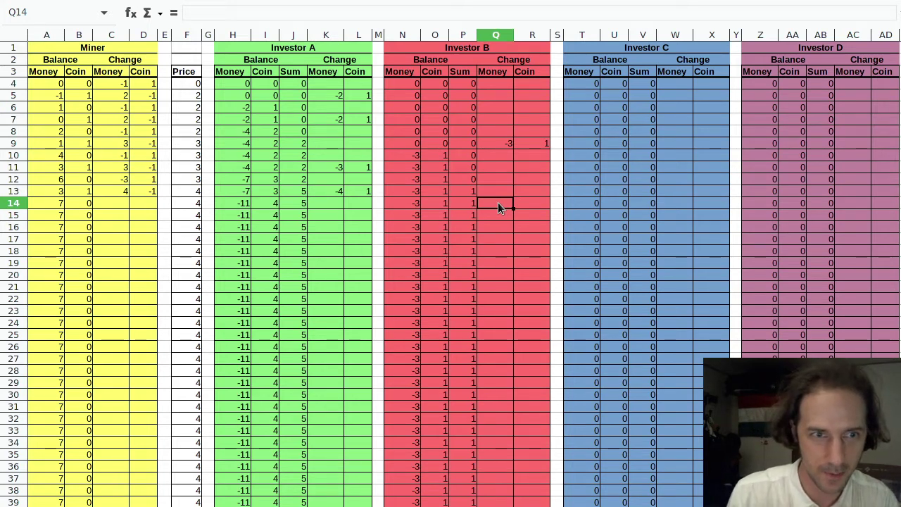
type("-5")
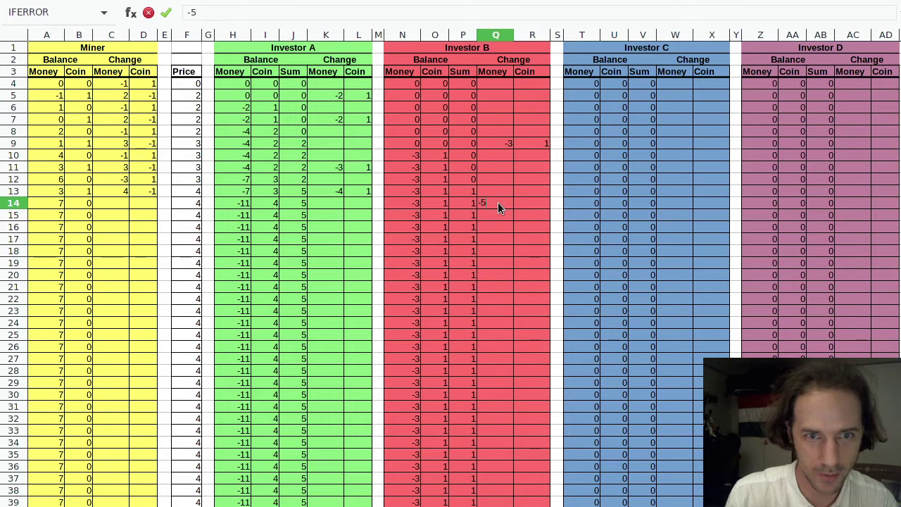
key("Tab")
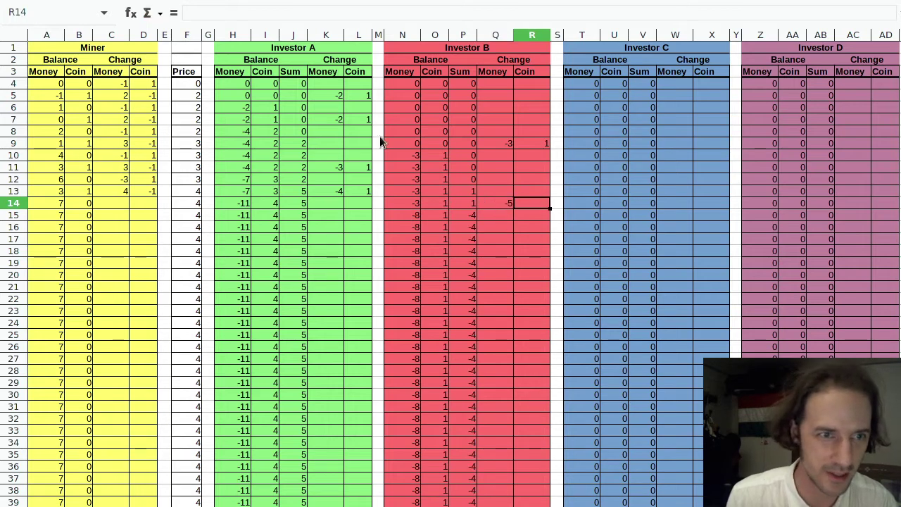
left_click_drag(190, 95, 190, 207)
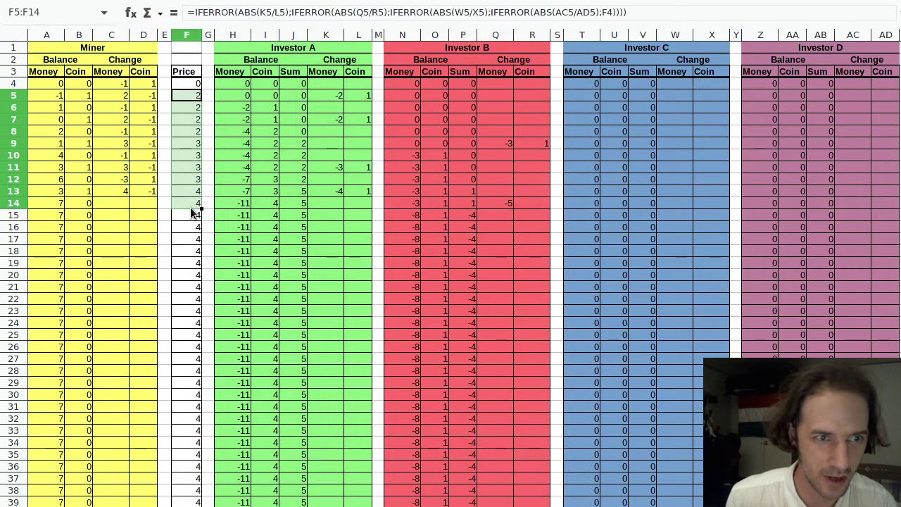
Record Investor B's purchase in row 14 with a Change of -10 Money and 2 Coins.
left_click(523, 204)
left_click(511, 201)
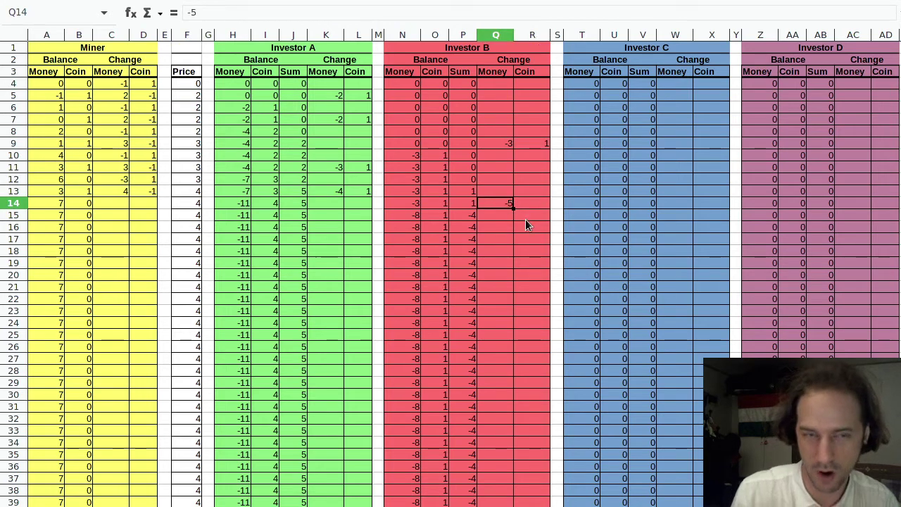
type("-10")
key("Tab")
type("2")
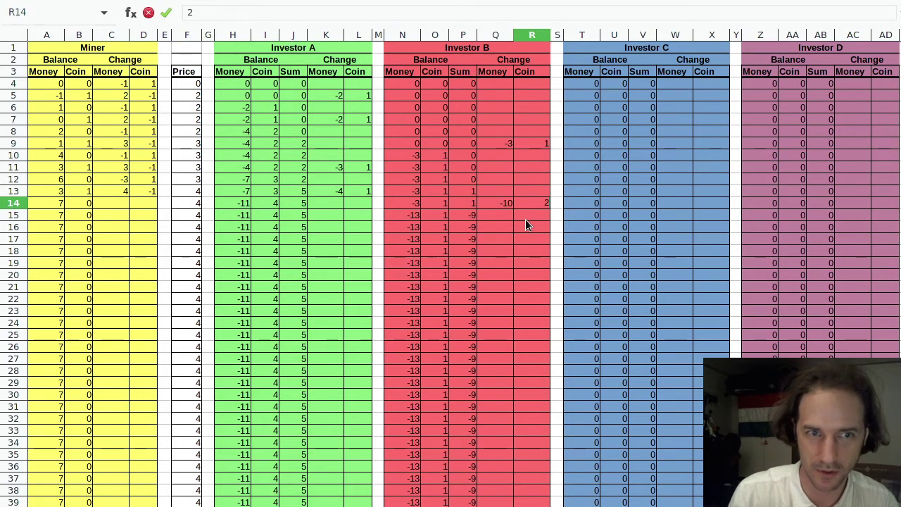
Enter Investor A's matching sale in row 14 as 10 Money and -2 Coins under Change.
key("Left")
key("Left")
key("Left")
key("Left")
key("Left")
key("Left")
key("Left")
type("10")
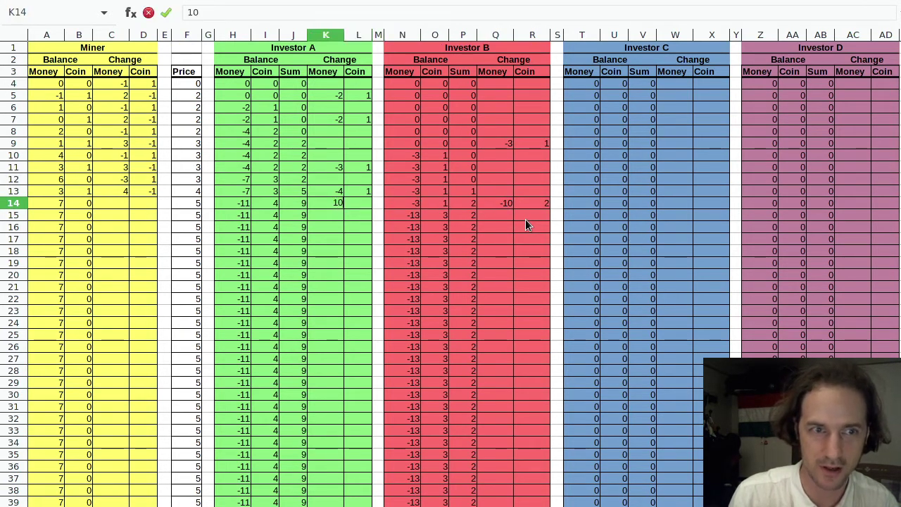
key("Tab")
type("-2")
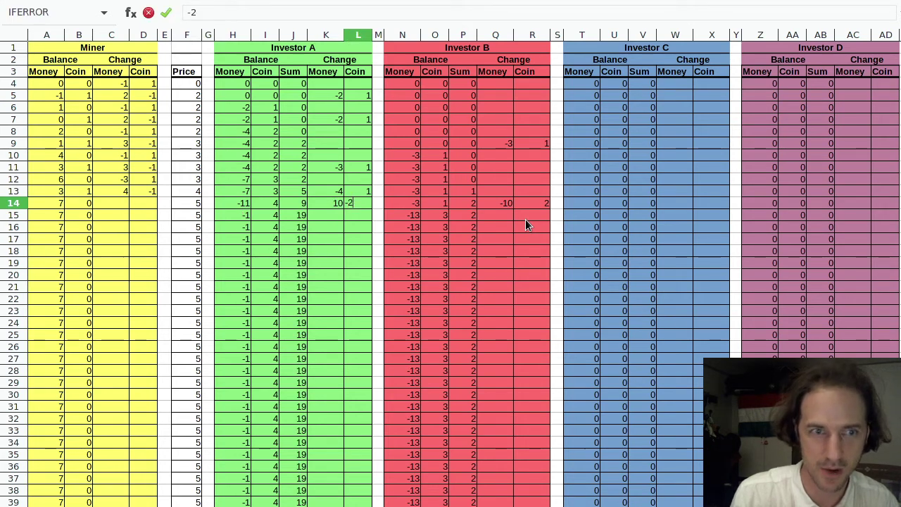
key("Tab")
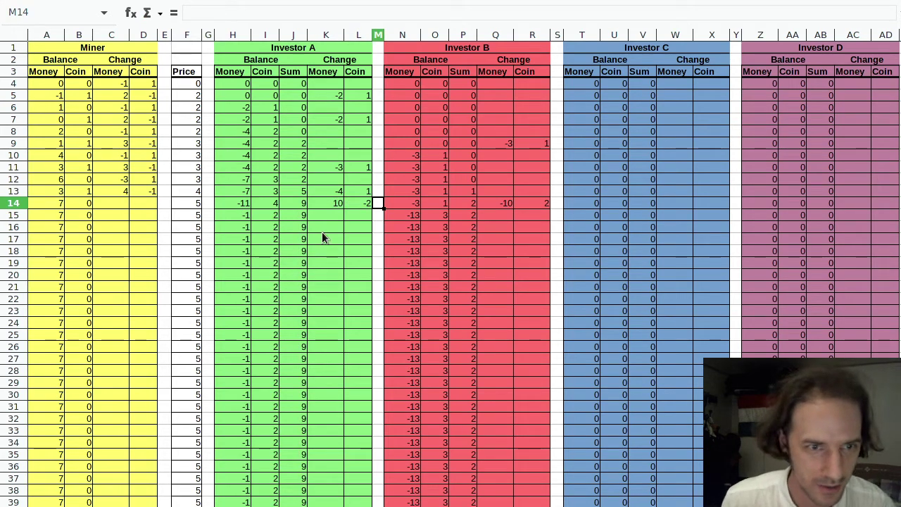
Check Investor A's Money balance and Sum from row 15 down against Investor B's row 14 purchase.
left_click_drag(243, 221, 232, 501)
left_click(232, 502)
left_click(236, 216)
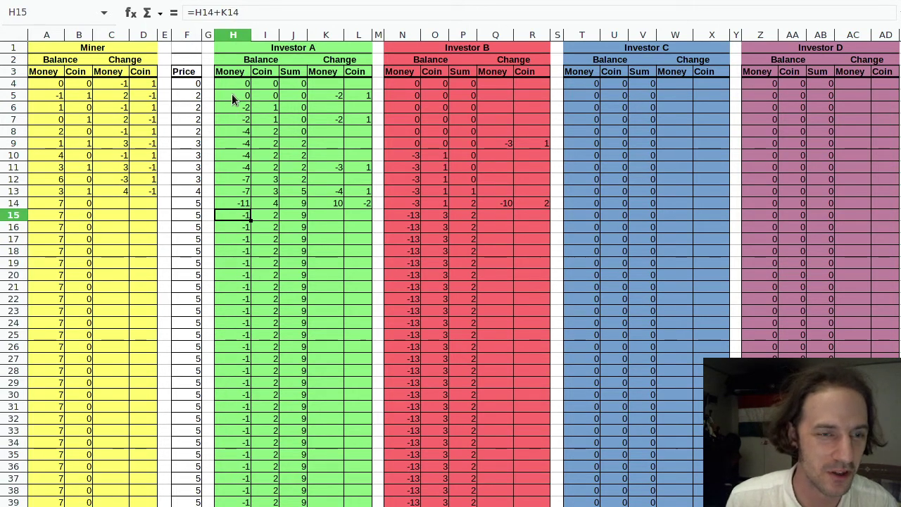
left_click_drag(306, 213, 298, 495)
left_click(294, 493)
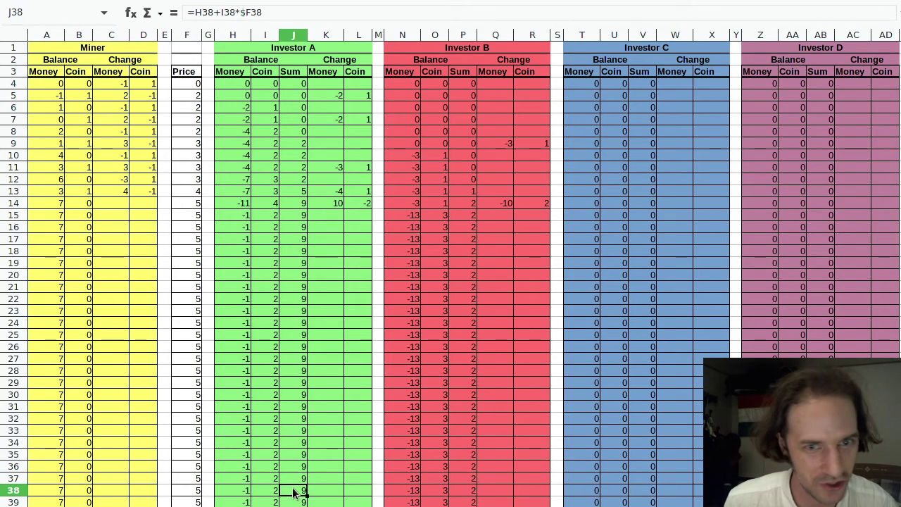
left_click(508, 203)
Record Investor C's purchase in row 15 with a Change of -6 Money and 1 Coin.
left_click(670, 212)
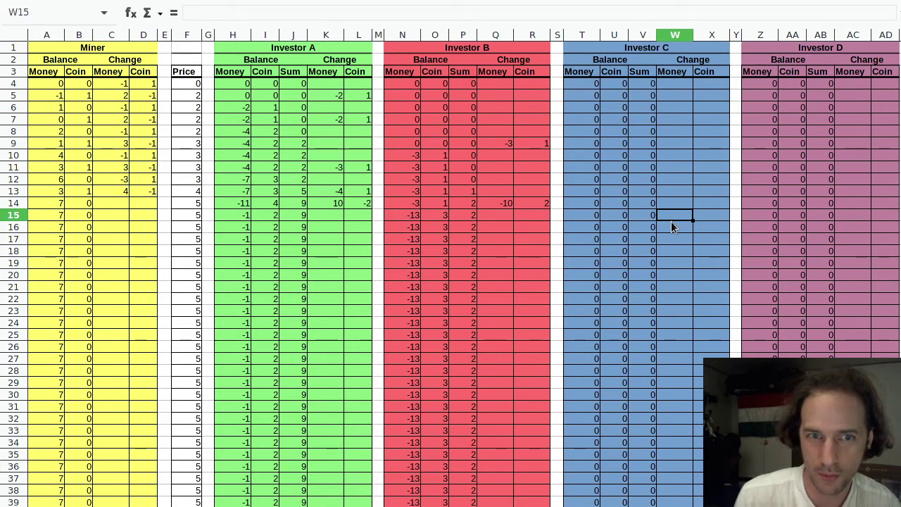
type("-6")
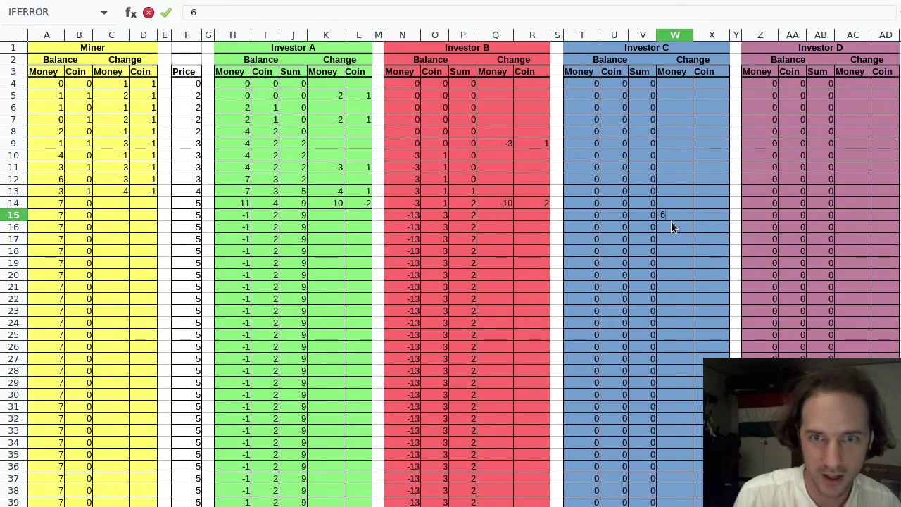
key("Tab")
type("1")
Enter Investor A's matching sale in row 15 as 6 Money and -1 Coin under Change.
key("Left")
key("Left")
key("Left")
key("Left")
key("Left")
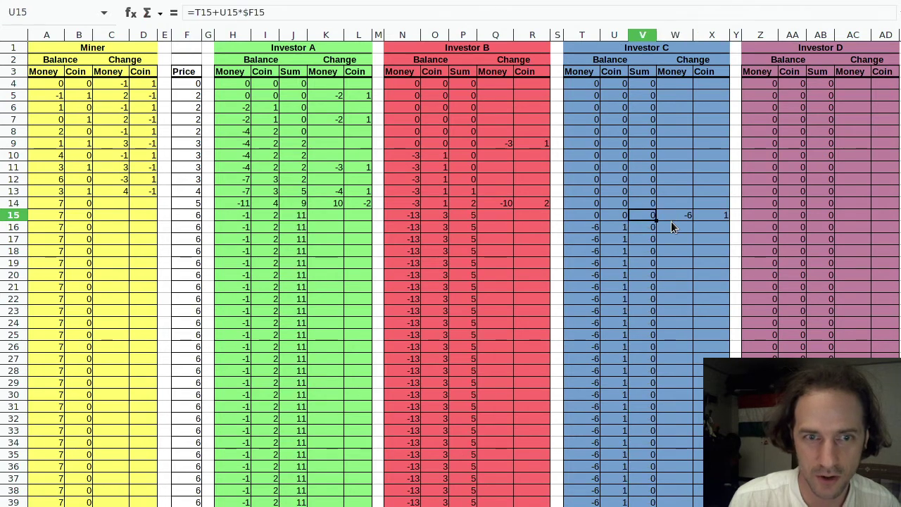
key("Left")
key("Left")
key("Left")
key("Left")
key("Left")
key("Left")
key("Left")
key("Left")
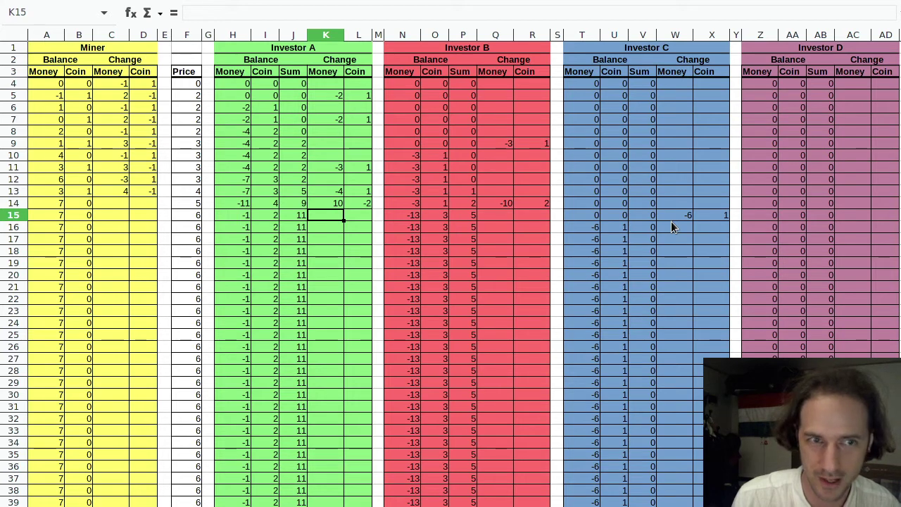
key("Right")
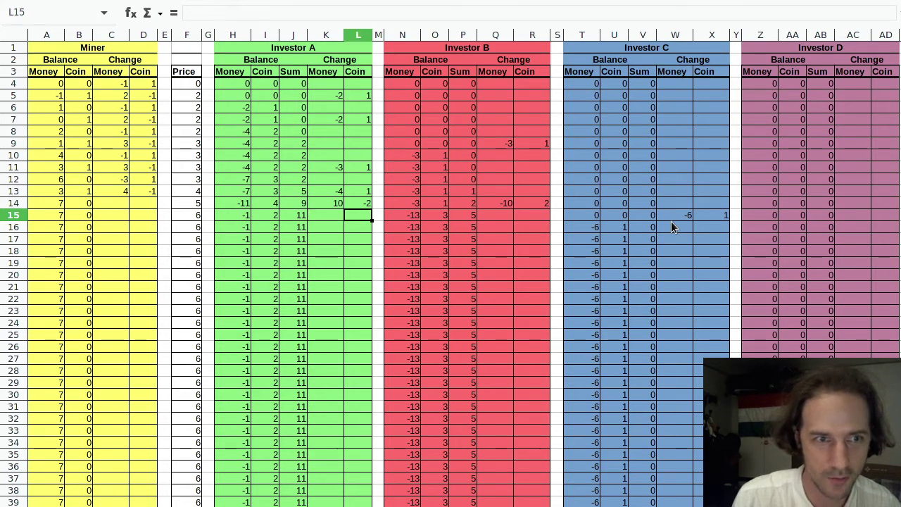
type("-1")
key("Left")
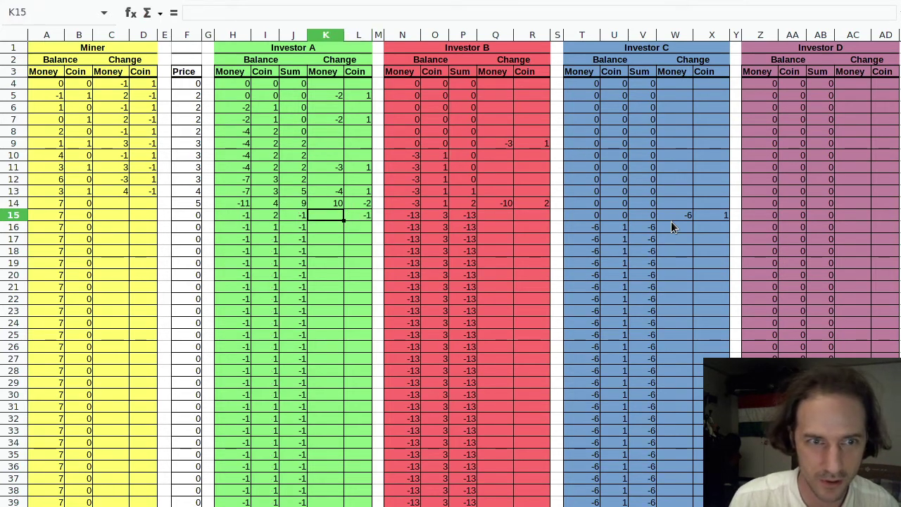
type("6")
key("Return")
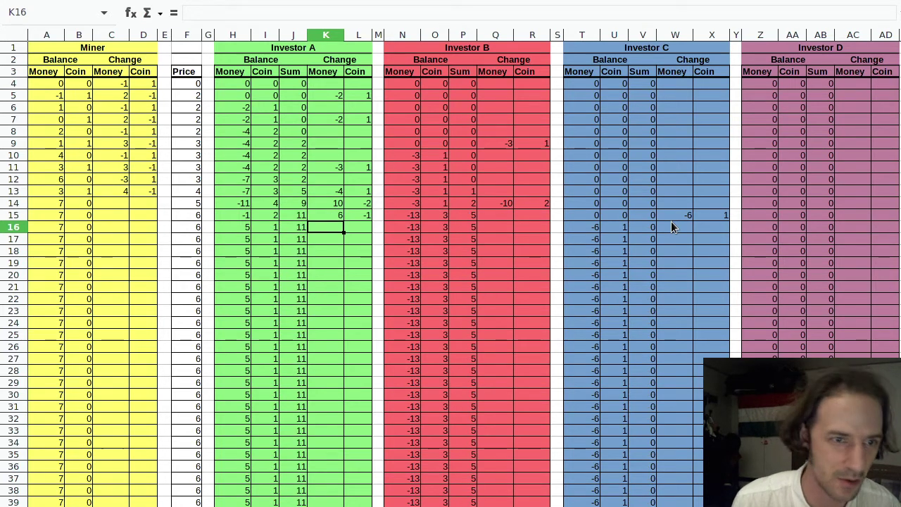
Check Investor A's Money balance in the rows below the row 15 sale.
left_click_drag(232, 250, 225, 488)
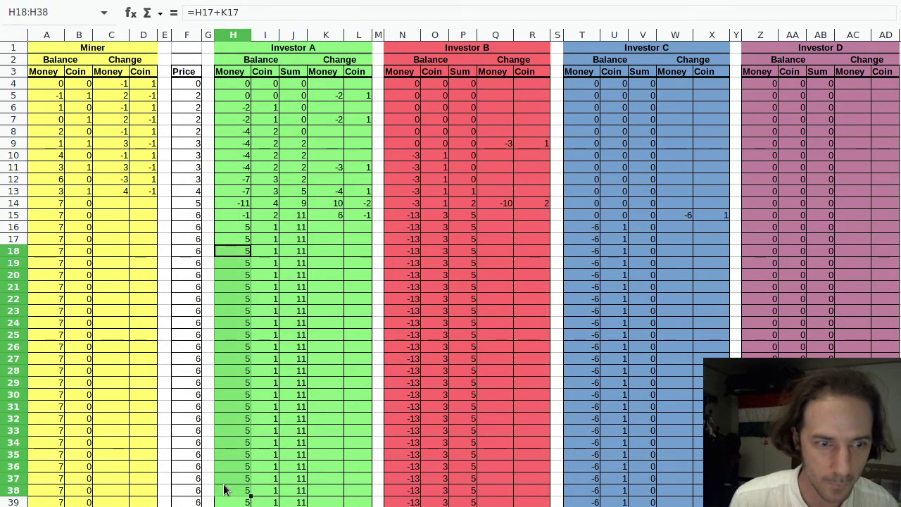
left_click(225, 489)
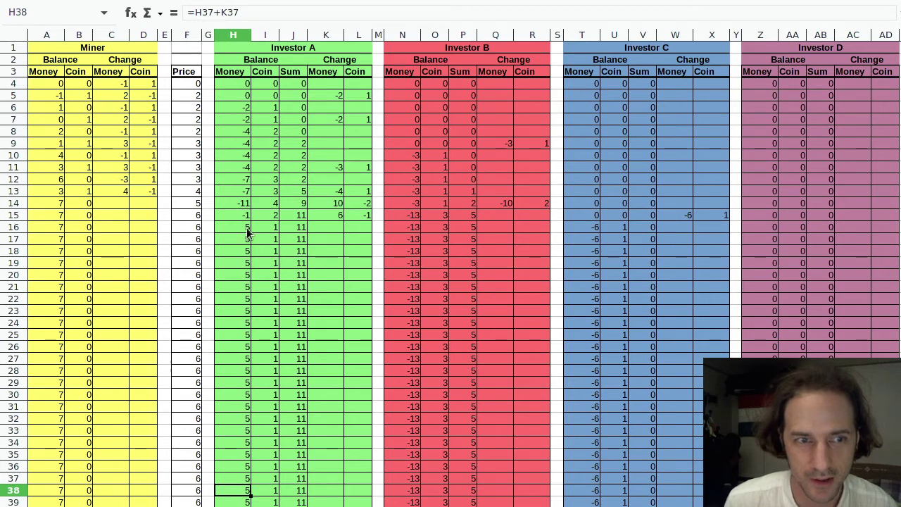
left_click_drag(236, 239, 220, 251)
left_click(221, 251)
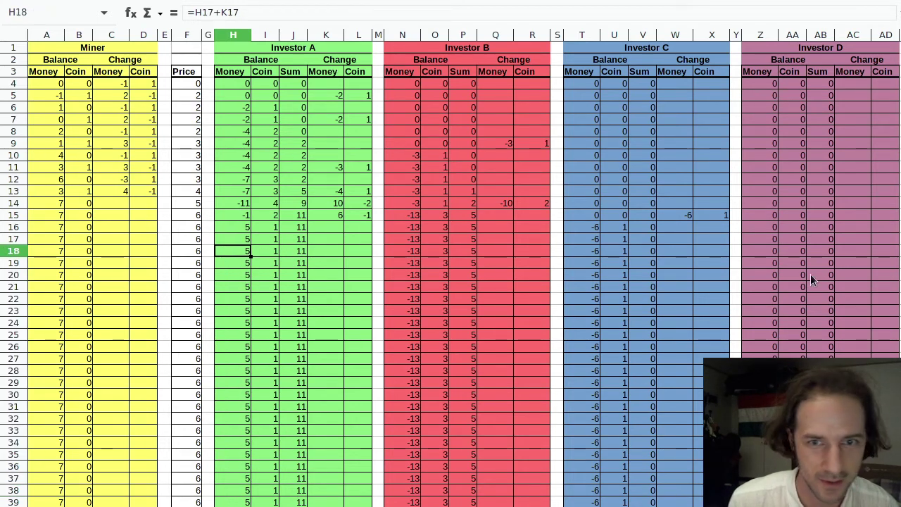
Record the Miner's next mining in row 16 with a Change of -4 Money and 1 Coin.
left_click(124, 229)
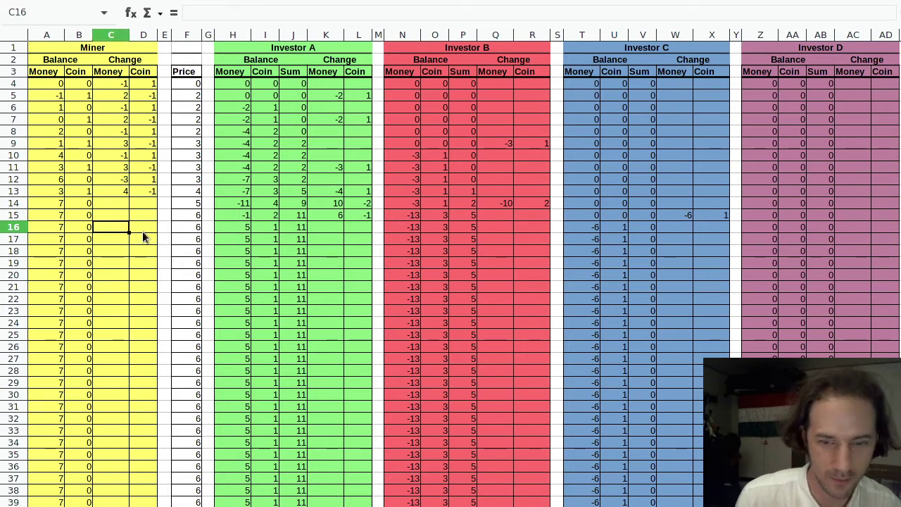
type("-3")
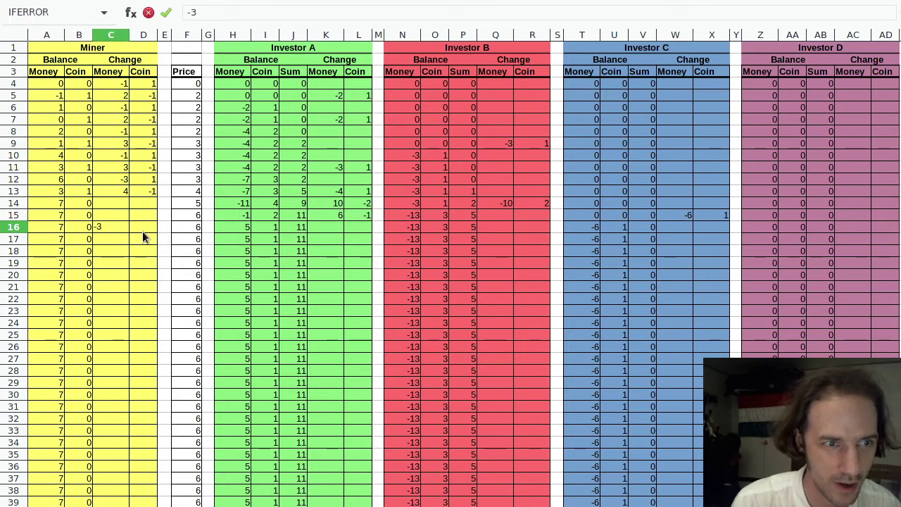
key("BackSpace")
type("4")
key("Tab")
type("1")
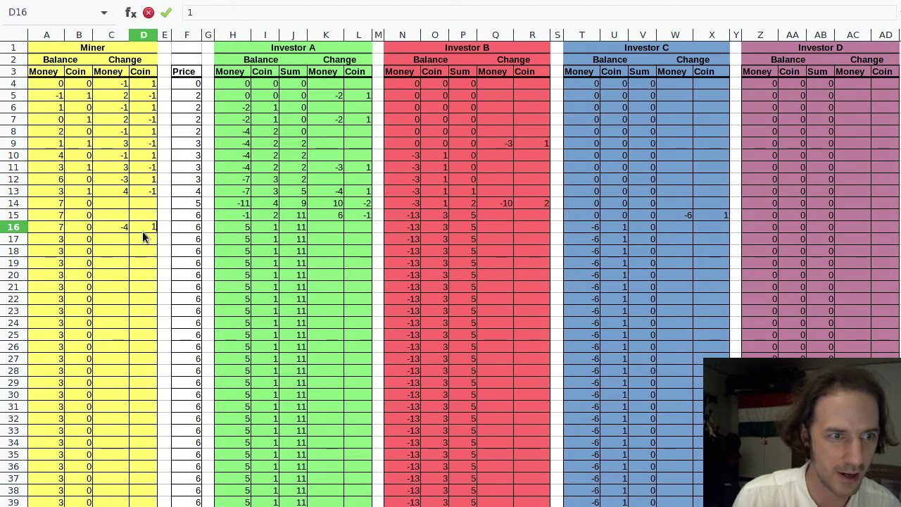
left_click(143, 237)
left_click(121, 216)
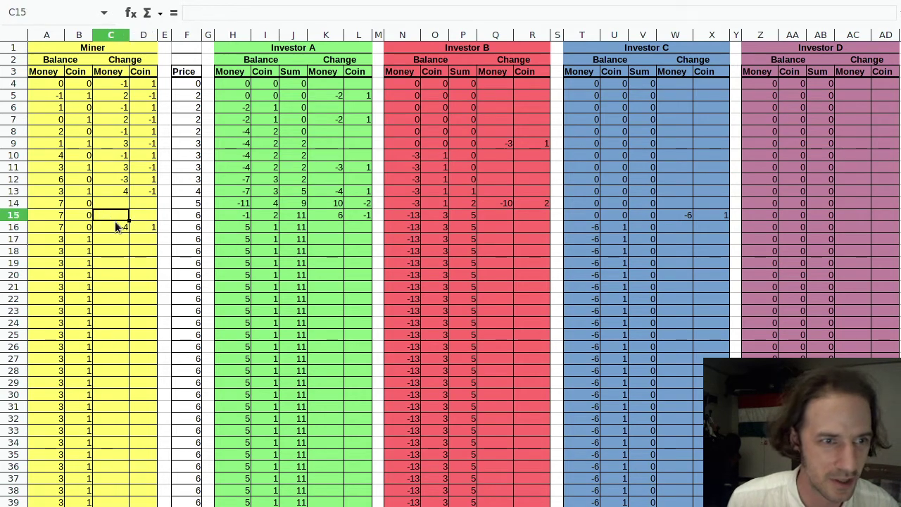
left_click(119, 225)
Record the Miner's sale in row 17 with a Change of 5 Money and -1 Coin.
left_click(123, 238)
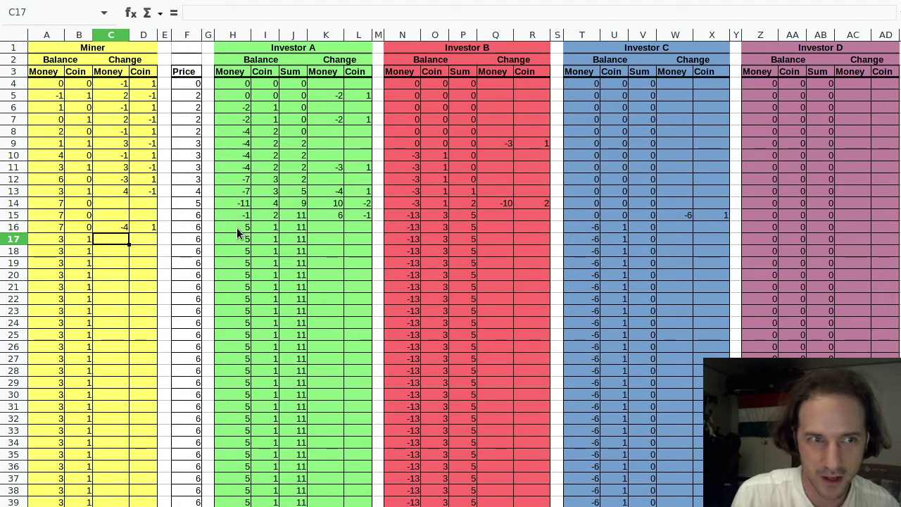
type("5")
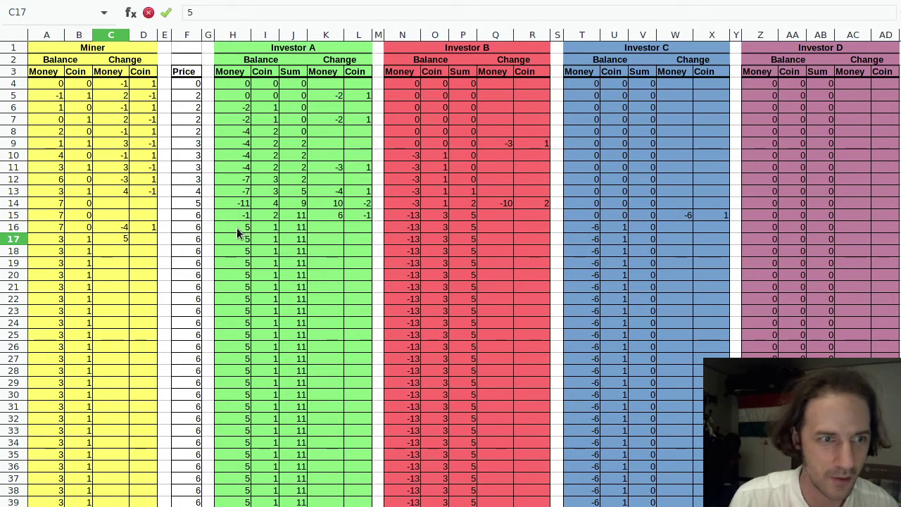
key("Tab")
type("1")
key("BackSpace")
type("-1")
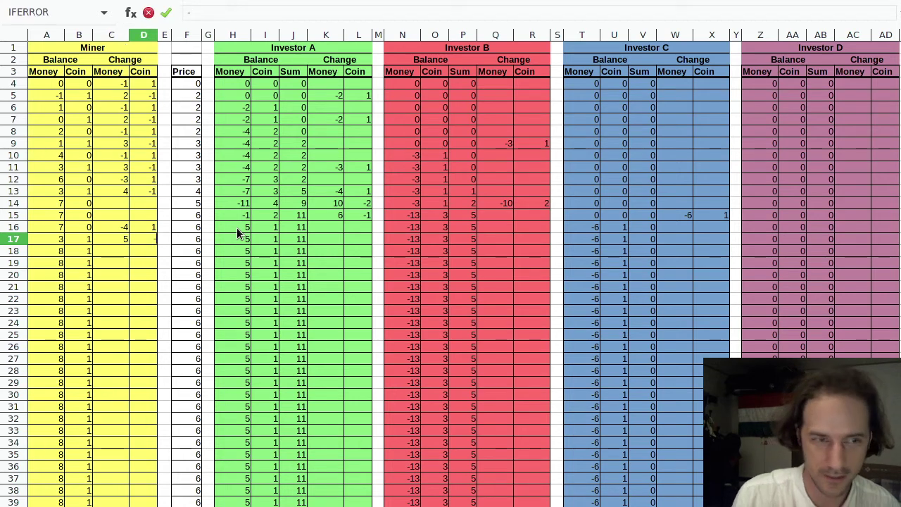
Enter Investor C's matching purchase in row 17 as -5 Money and 1 Coin under Change.
key("Tab")
key("Tab")
key("Tab")
key("Tab")
key("Tab")
key("Tab")
key("Tab")
key("Tab")
key("Tab")
key("Tab")
key("Tab")
key("Tab")
key("Tab")
key("Tab")
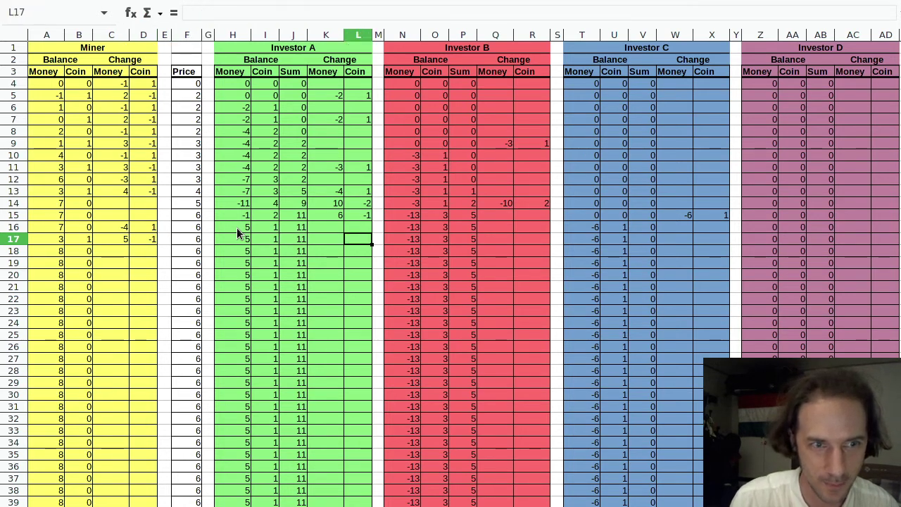
key("Tab")
key("Tab")
key("Tab")
key("Tab")
key("Tab")
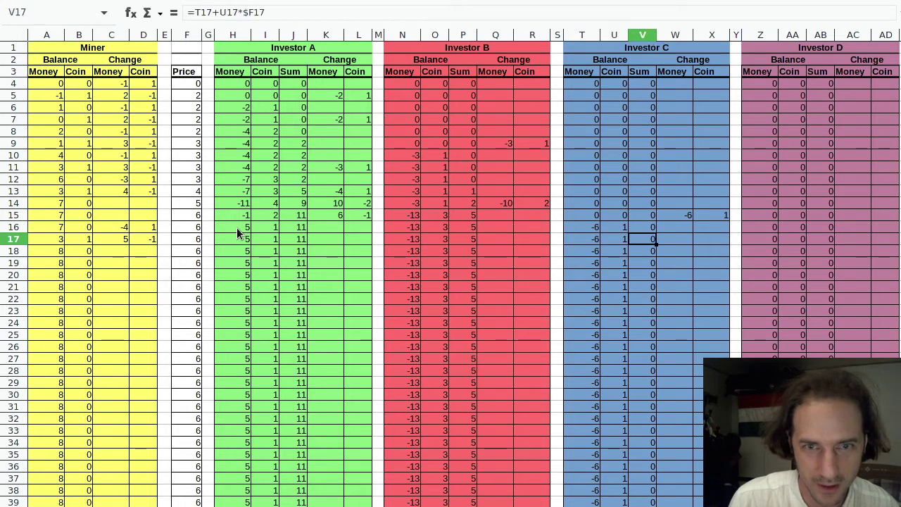
type("-5")
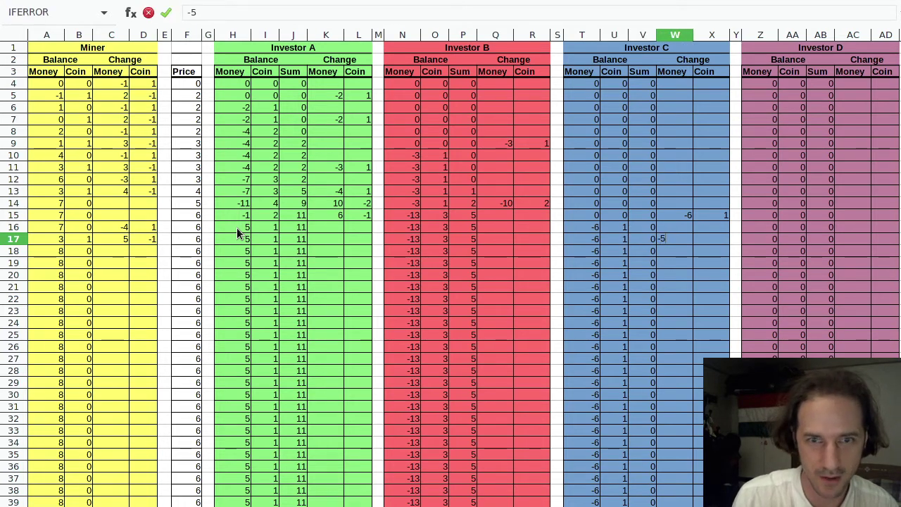
key("Tab")
type("1")
key("Return")
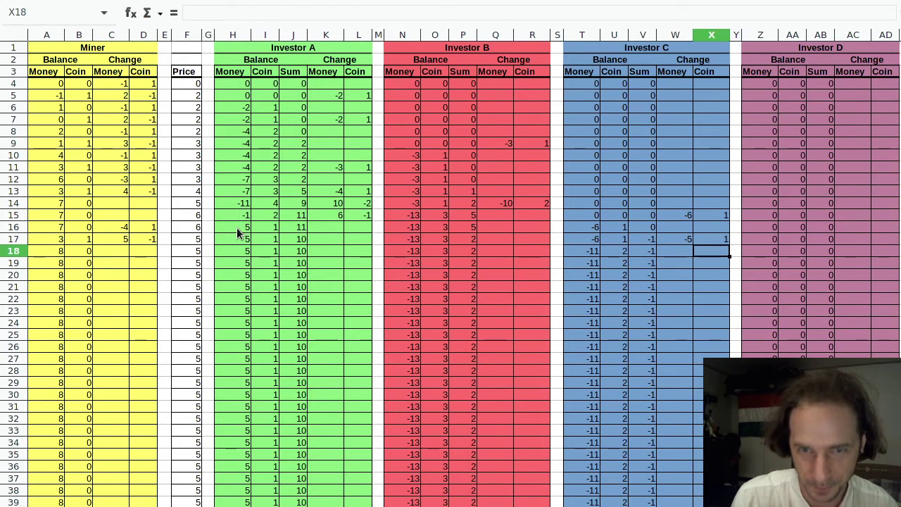
Check the Price in row 17 along with Investor A's and Investor B's balances in that row.
left_click(197, 239)
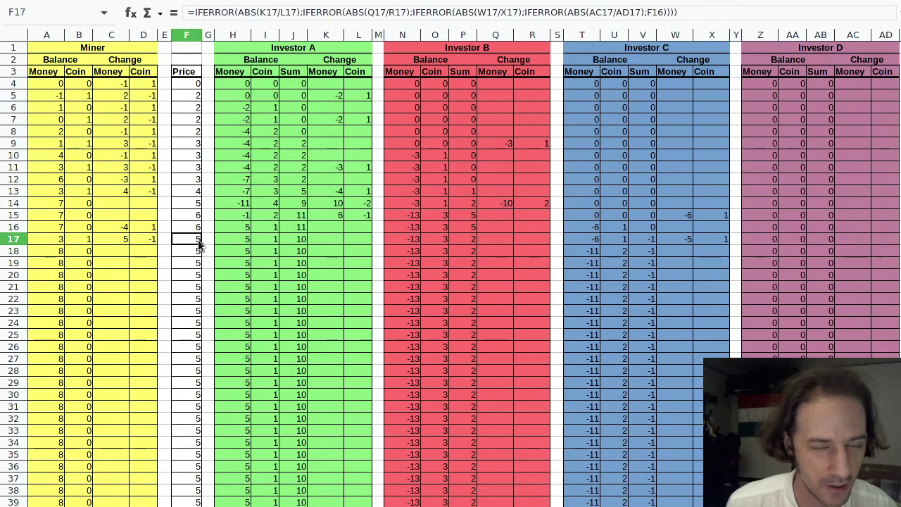
left_click(334, 242)
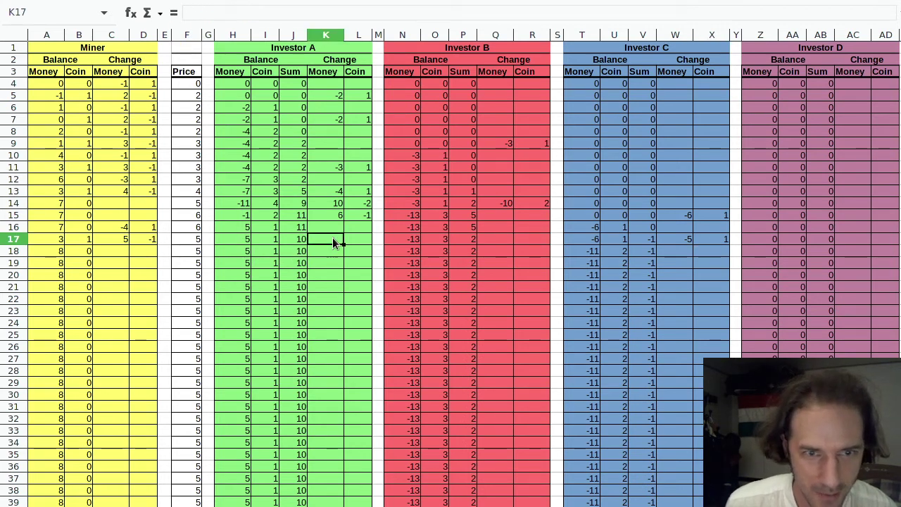
left_click(504, 241)
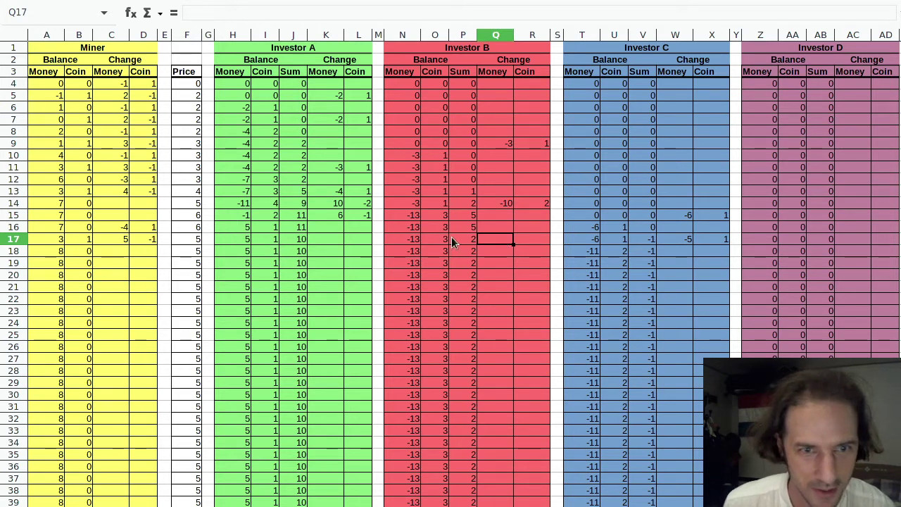
Record Investor B's purchase in row 18 with a Change of -5 Money and 1 Coin.
left_click(487, 249)
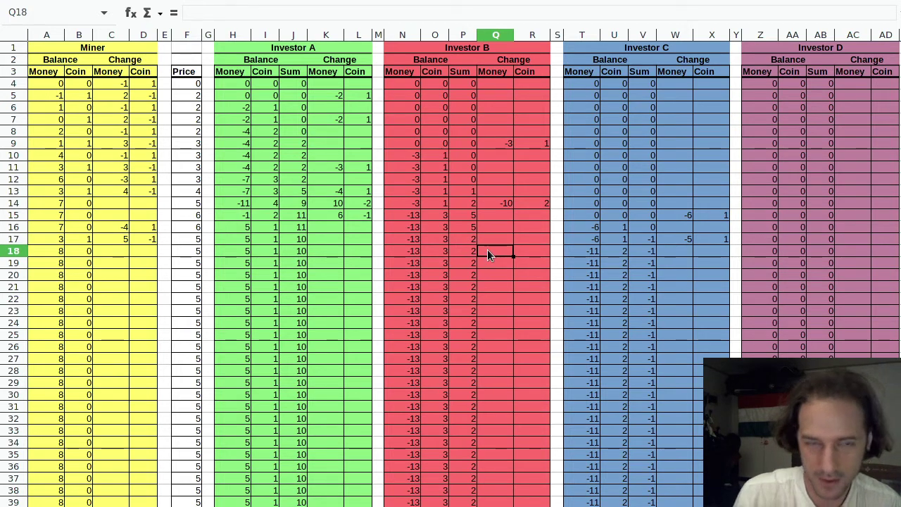
type("-5")
key("Tab")
type("1")
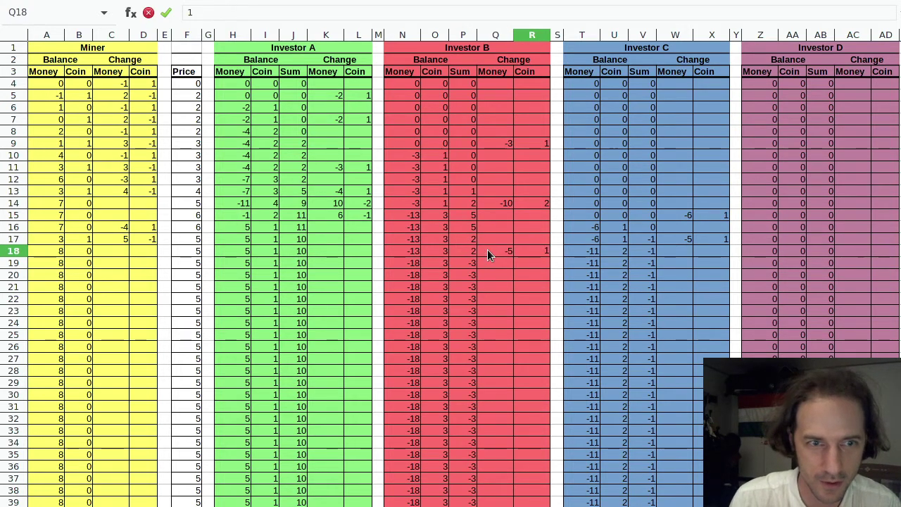
Record Investor A's matching sale in row 18 with a Change of 5 Money and -1 Coin.
key("shift+Tab")
key("shift+Tab")
key("shift+Tab")
key("shift+Tab")
key("shift+Tab")
key("shift+Tab")
key("shift+Tab")
type("5")
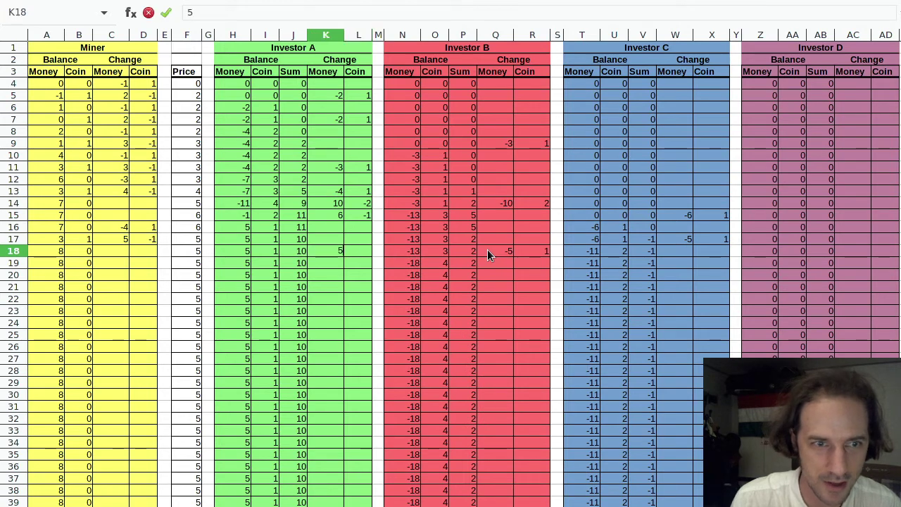
key("Tab")
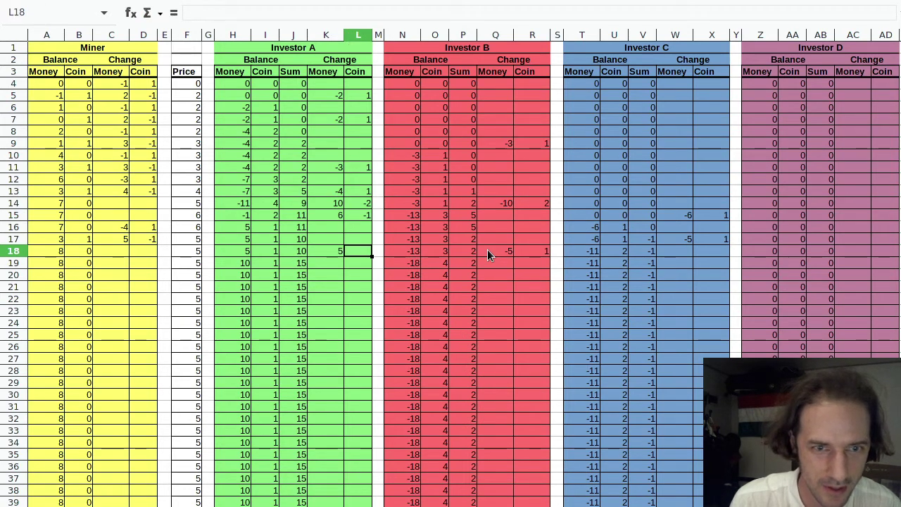
type("-1")
key("Tab")
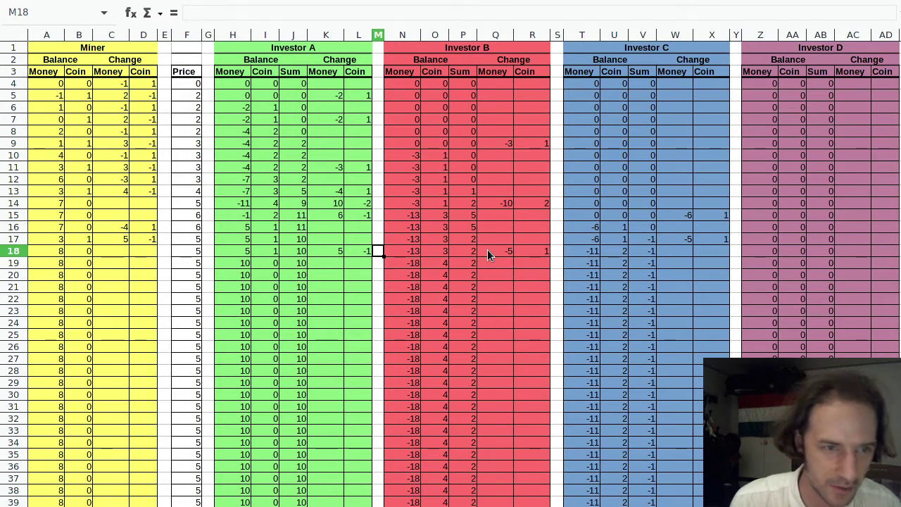
Examine Investor A's Money balance from row 19 down, Investor B's row 18 purchase and row 19 Sum, and Investor C's Change cells.
left_click_drag(247, 262, 239, 502)
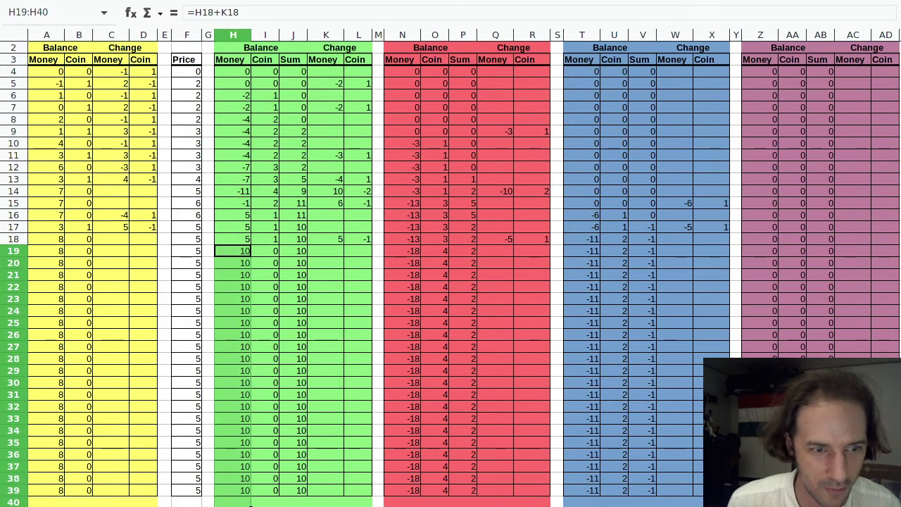
left_click(243, 466)
left_click_drag(241, 267, 231, 423)
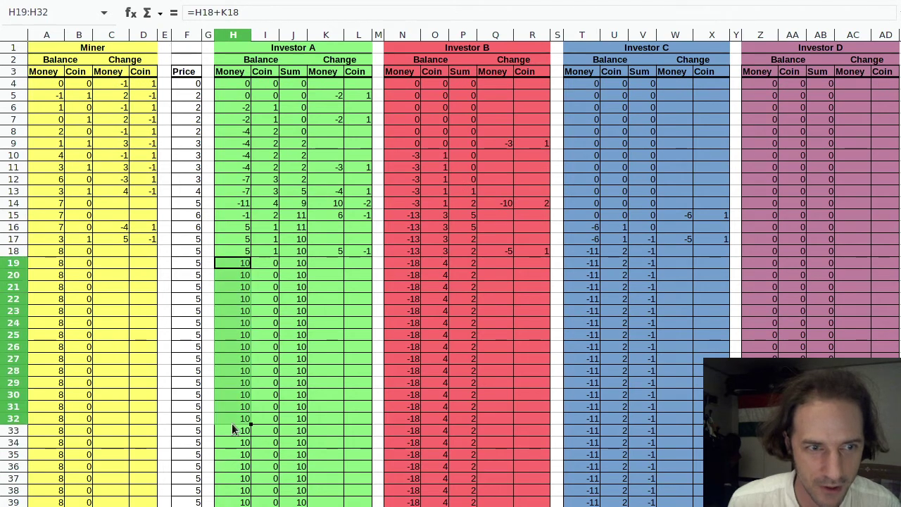
left_click(232, 420)
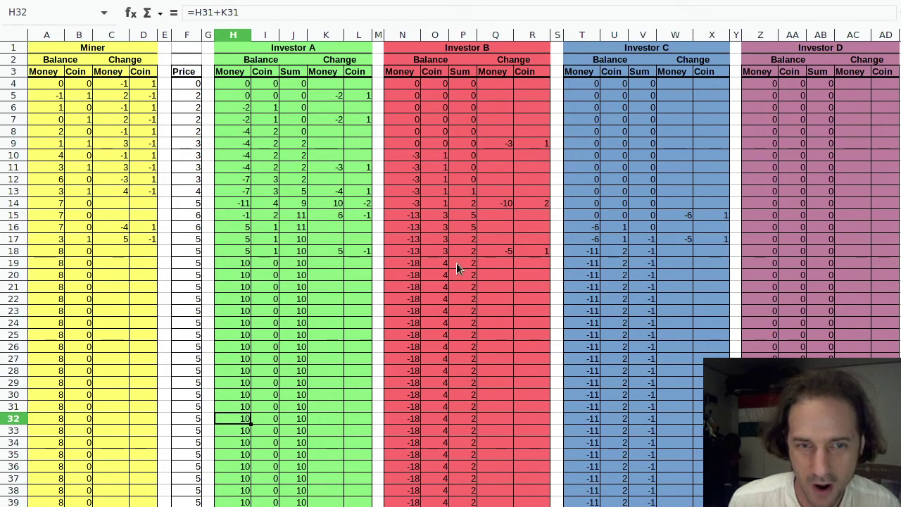
left_click(536, 251)
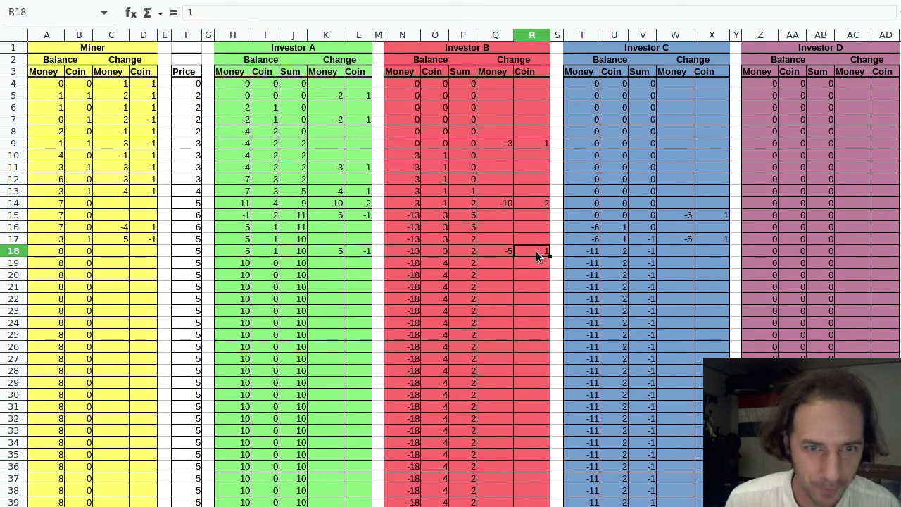
left_click(476, 262)
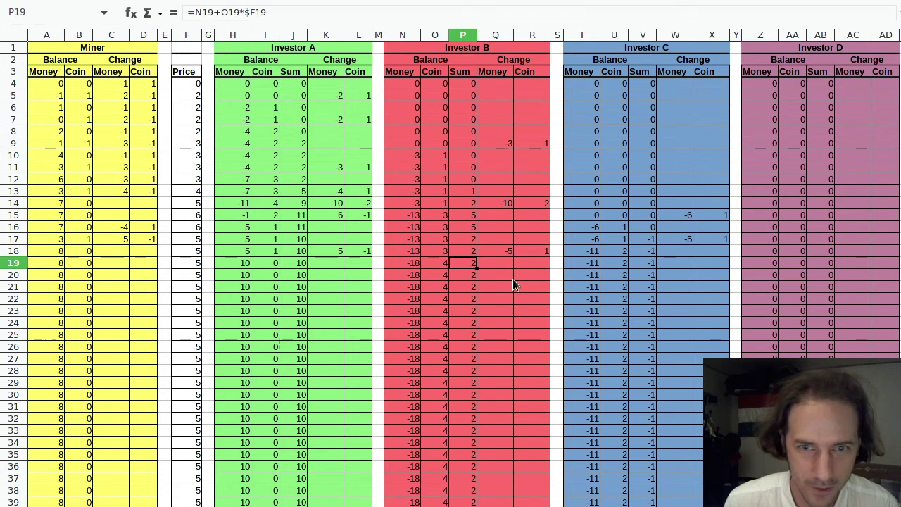
left_click(679, 251)
left_click(689, 239)
left_click(685, 262)
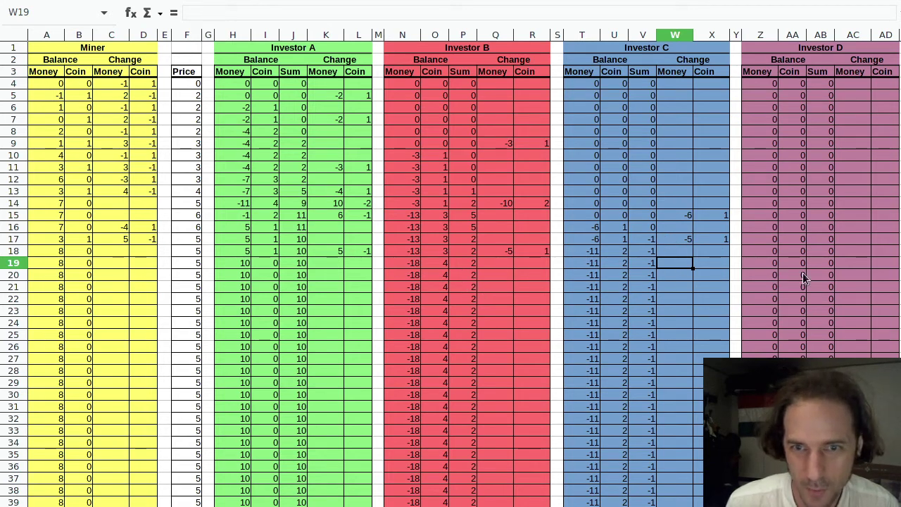
Record Investor D's purchase in row 19 with a Change of -7 Money and 1 Coin.
left_click_drag(362, 264, 772, 264)
left_click(772, 265)
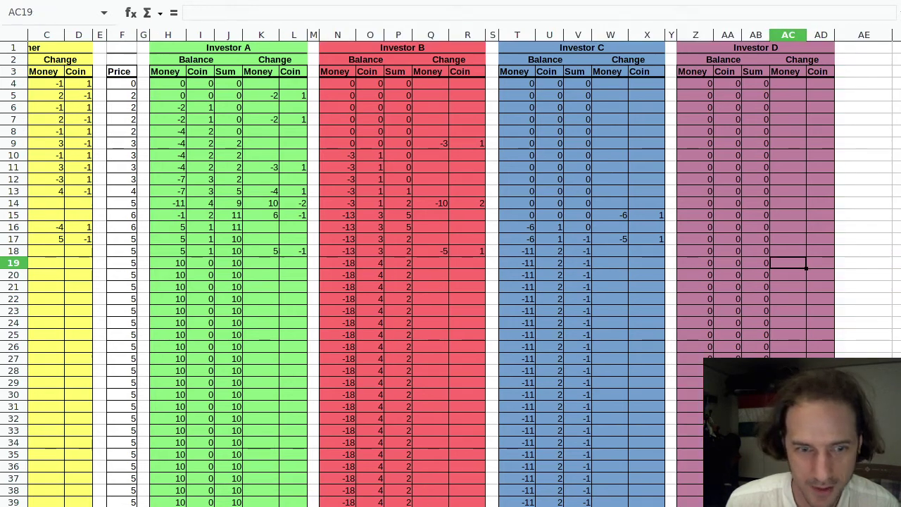
scroll(772, 265, "left", 1)
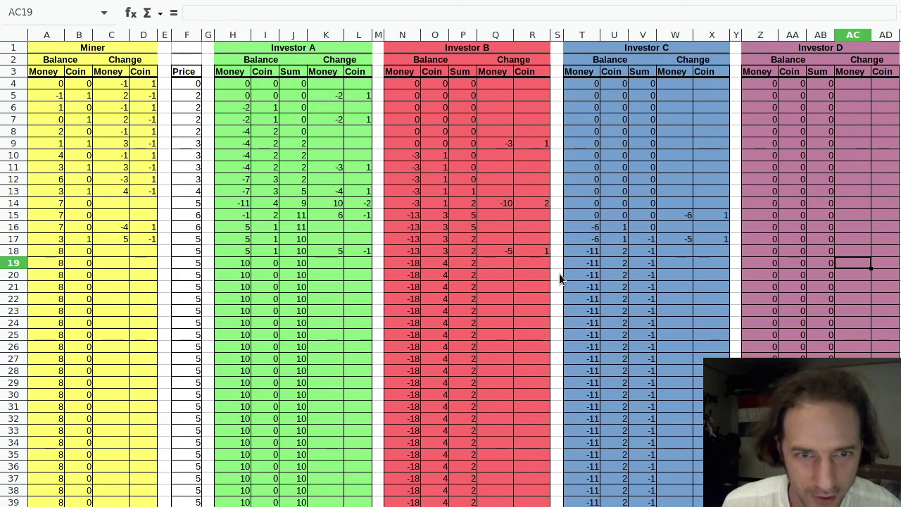
type("-7")
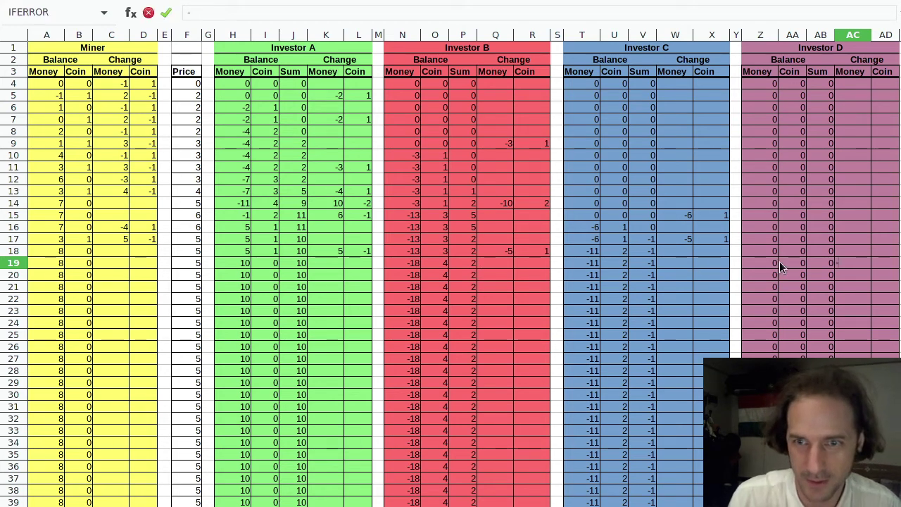
key("Tab")
type("1")
Enter Investor B's matching sale in row 19 as 7 Money and -1 Coin under Change.
key("Left")
key("Left")
key("Left")
key("Left")
key("Left")
key("Left")
key("Left")
key("Left")
key("Left")
key("Left")
key("Left")
key("Left")
key("Left")
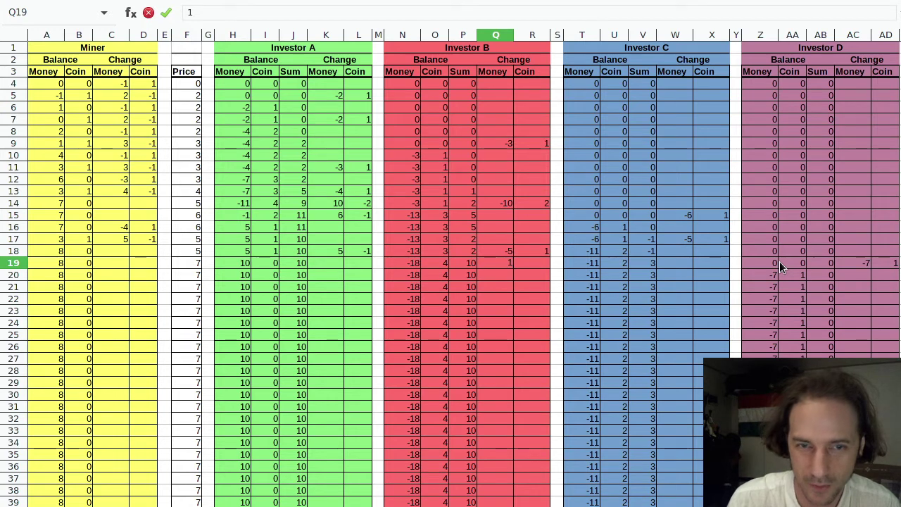
key("BackSpace")
type("7")
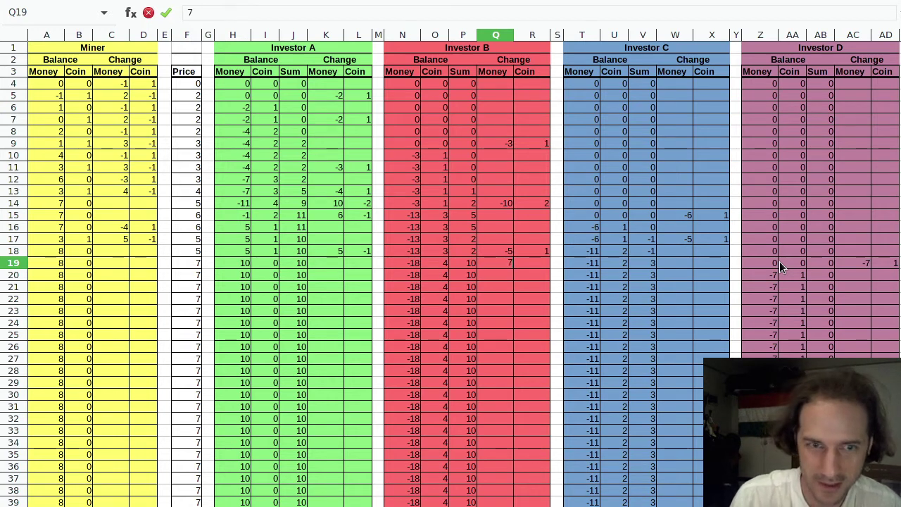
key("Tab")
type("-1")
key("Return")
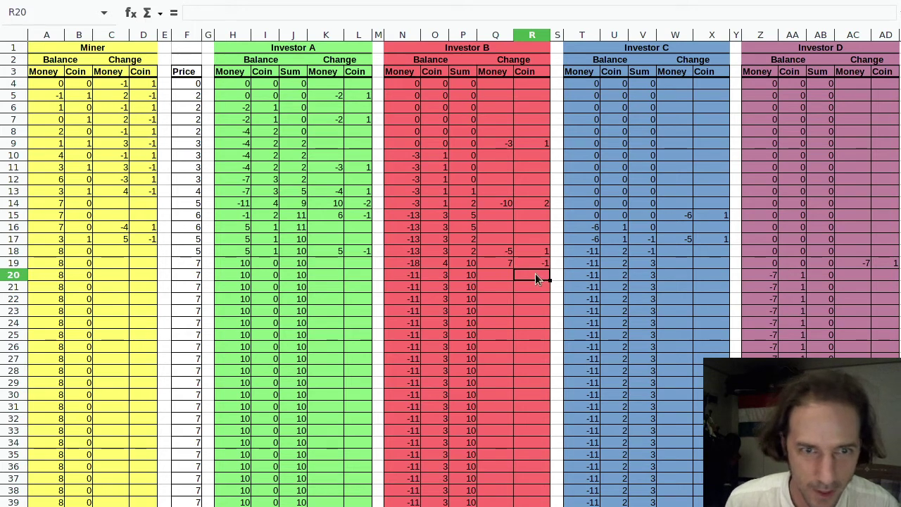
Check the Sum balances of Investor B and Investor C in the rows below the row 19 trade.
left_click(522, 261)
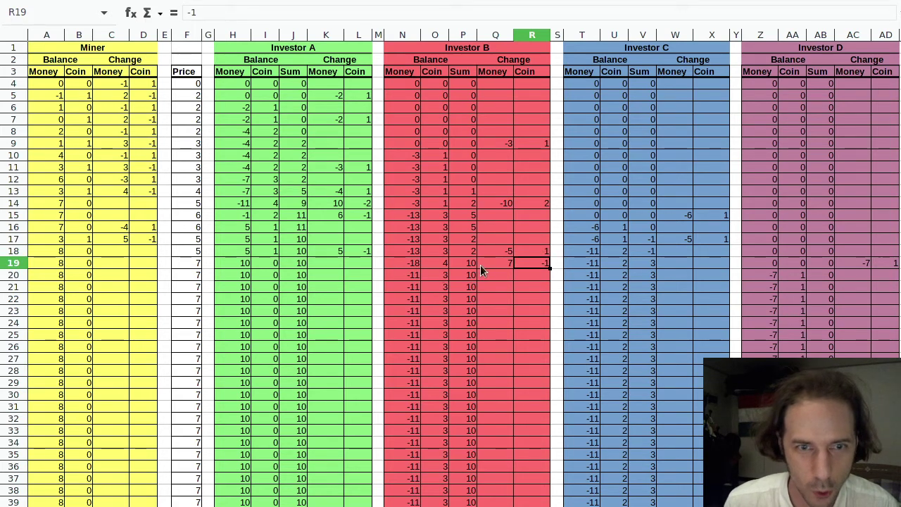
left_click_drag(468, 276, 468, 490)
left_click(468, 490)
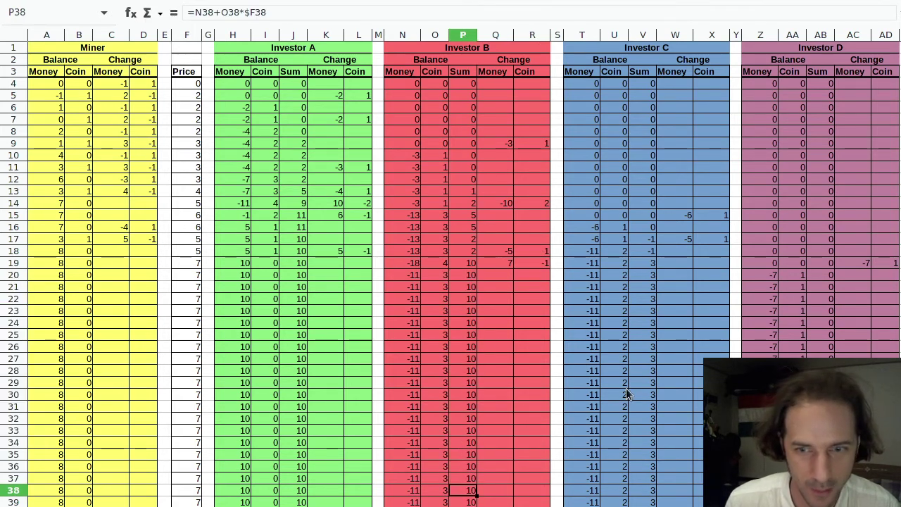
left_click_drag(651, 286, 633, 431)
left_click(633, 431)
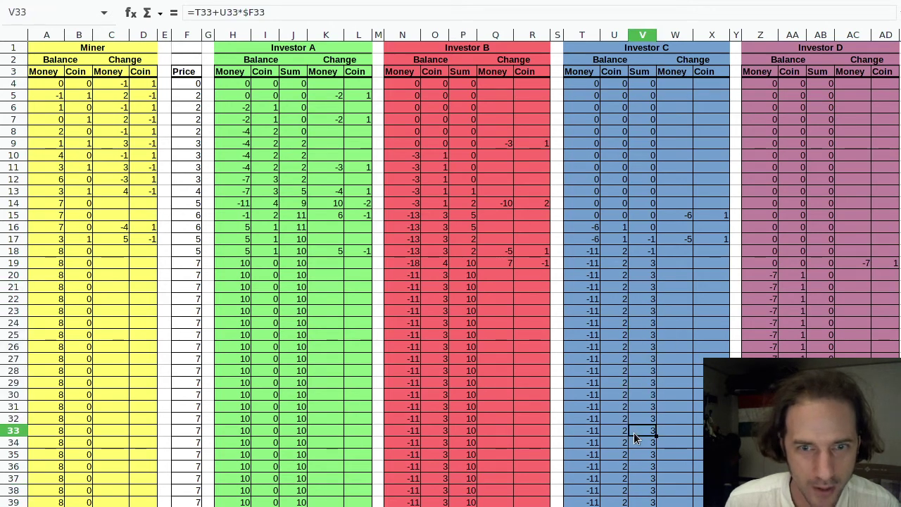
left_click(635, 468)
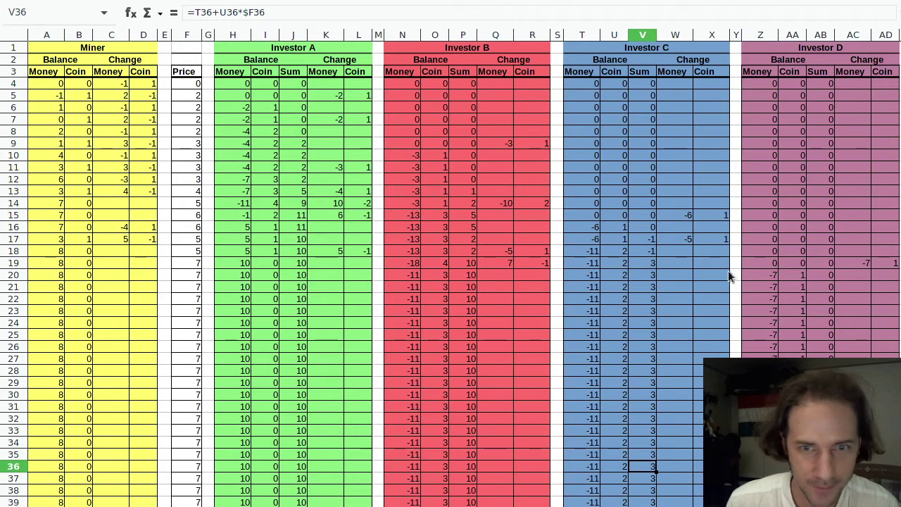
Record the Miner's new coin in row 20 with a Change of -5 Money and 1 Coin.
left_click_drag(730, 269, 126, 270)
left_click(124, 273)
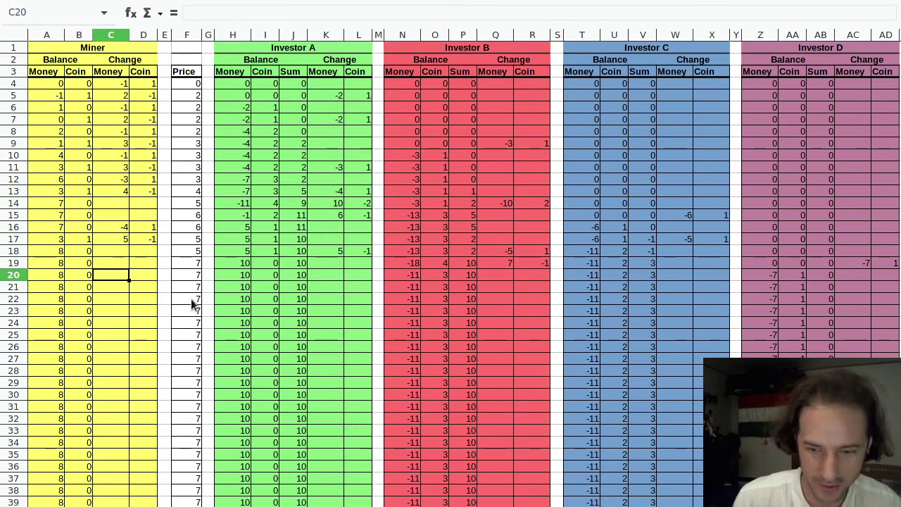
type("6")
key("Tab")
key("Left")
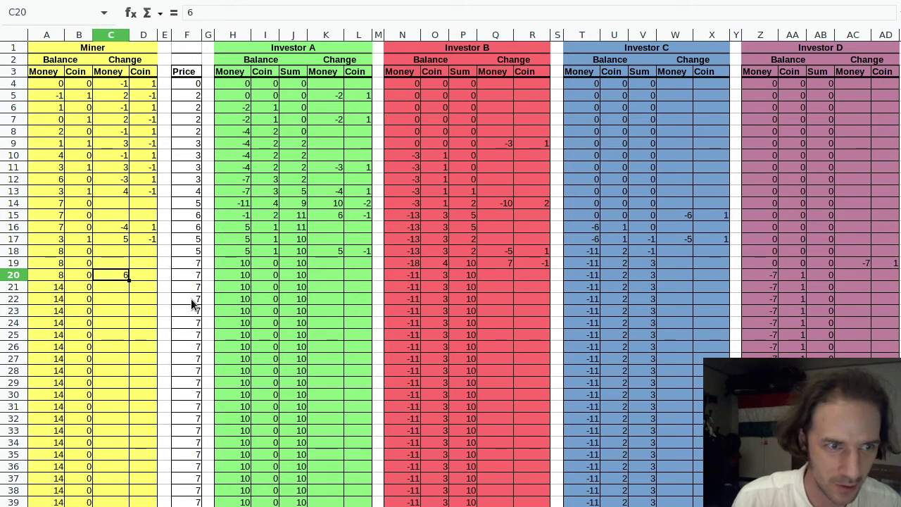
type("-5")
key("Tab")
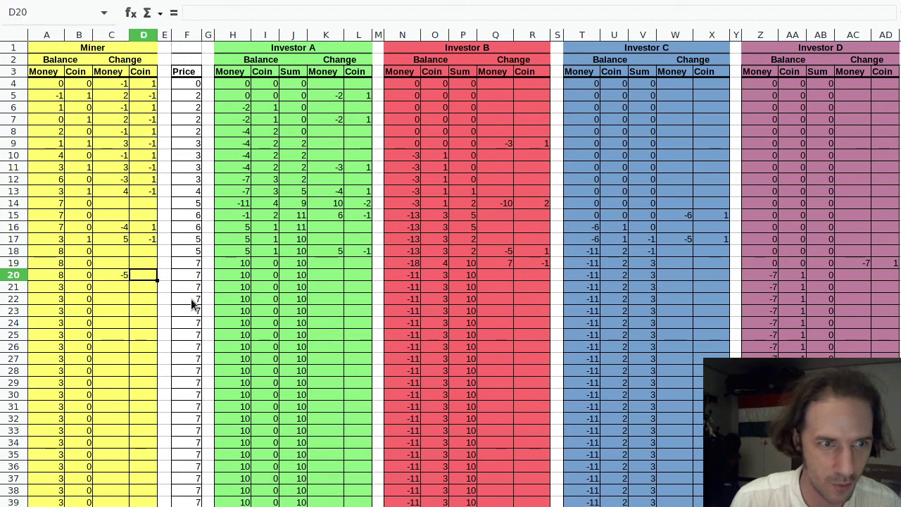
type("1")
key("Return")
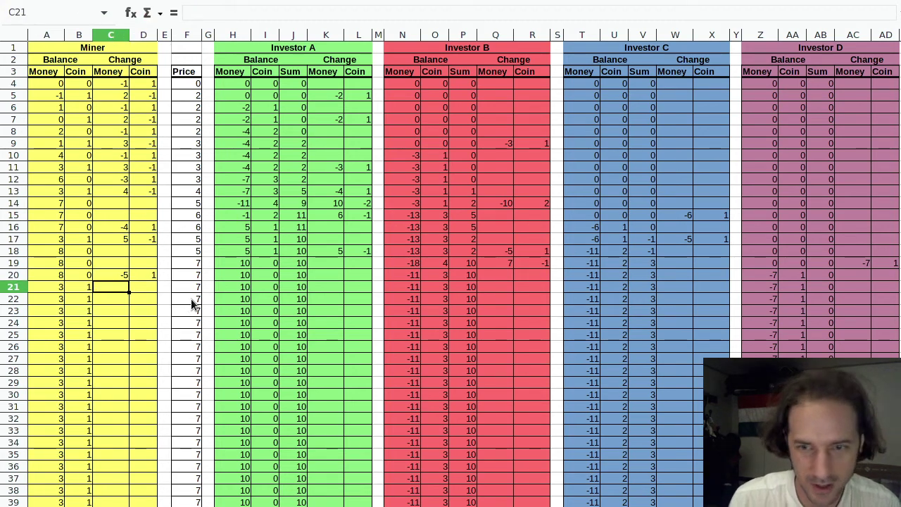
Enter 8 Money and 1 Coin as the Miner's Change in row 21.
type("7")
key("BackSpace")
type("8")
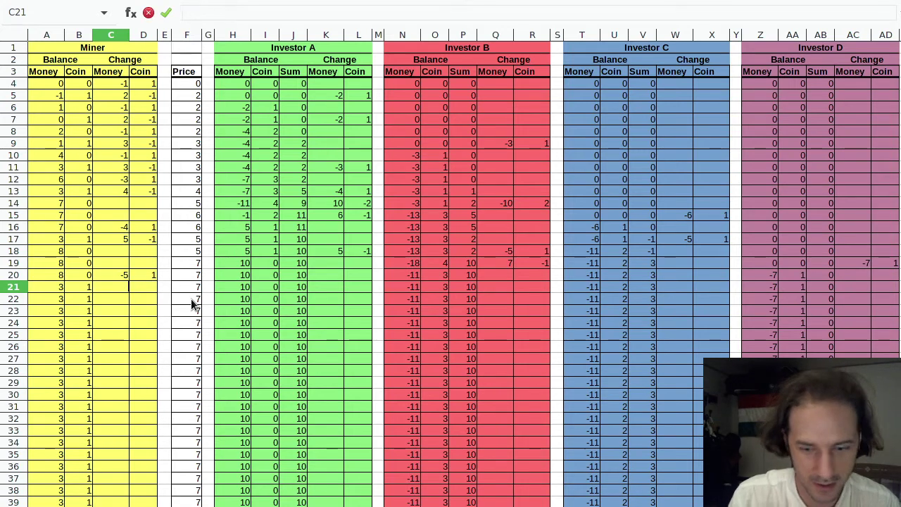
key("Tab")
type("1")
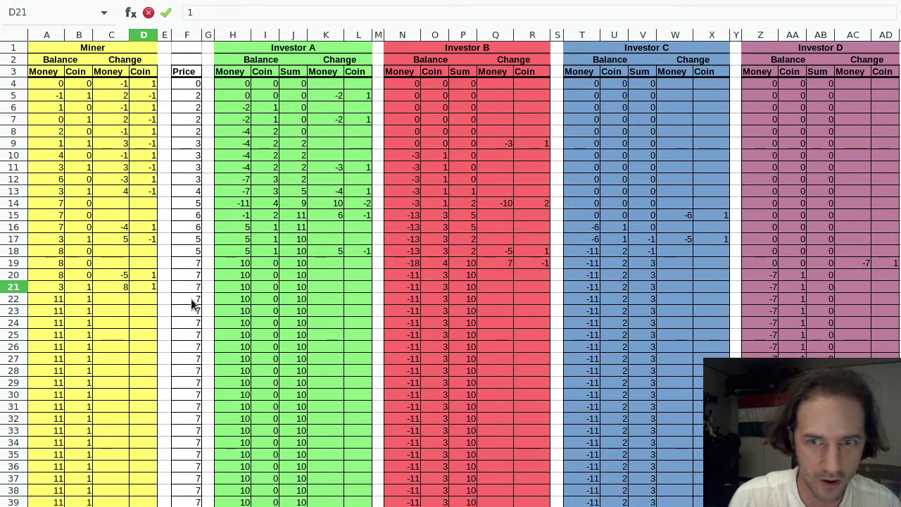
Record Investor D's purchase in row 21 with a Change of -8 Money and 1 Coin.
left_click(845, 291)
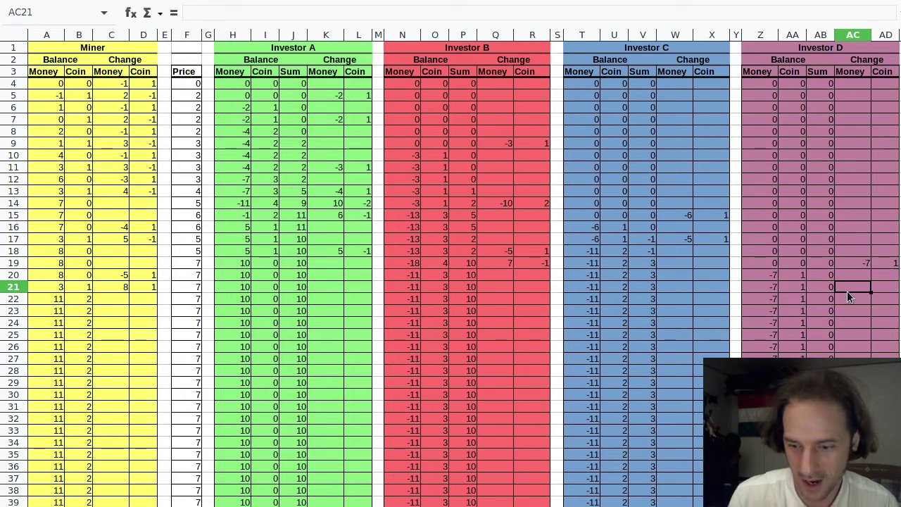
type("-8")
key("Tab")
type("1")
key("Return")
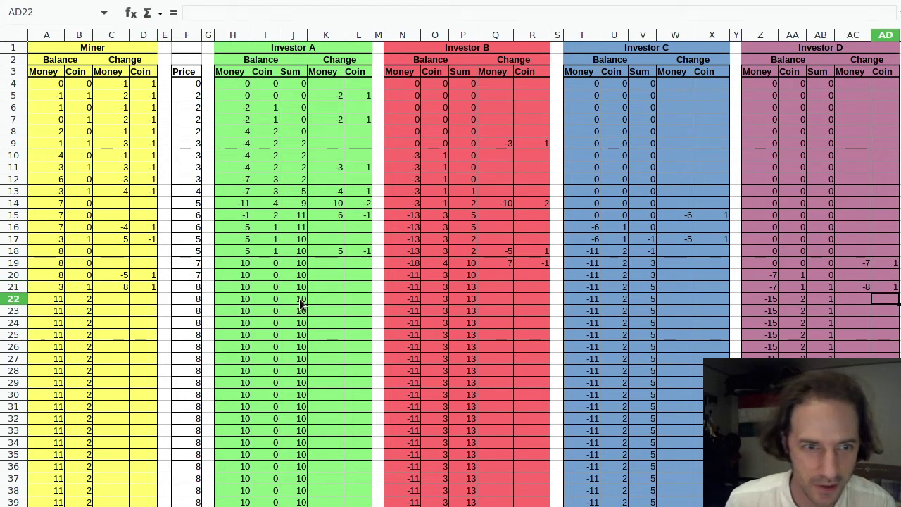
Compare the Sum balances of Investors A, B, C and D in the rows below the row 21 trade.
left_click_drag(299, 299, 301, 490)
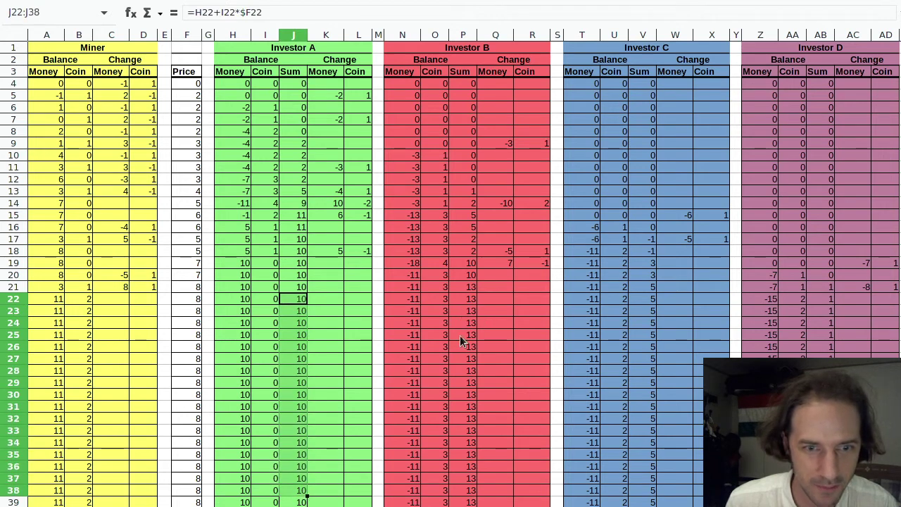
left_click_drag(463, 322, 469, 490)
left_click_drag(653, 346, 653, 501)
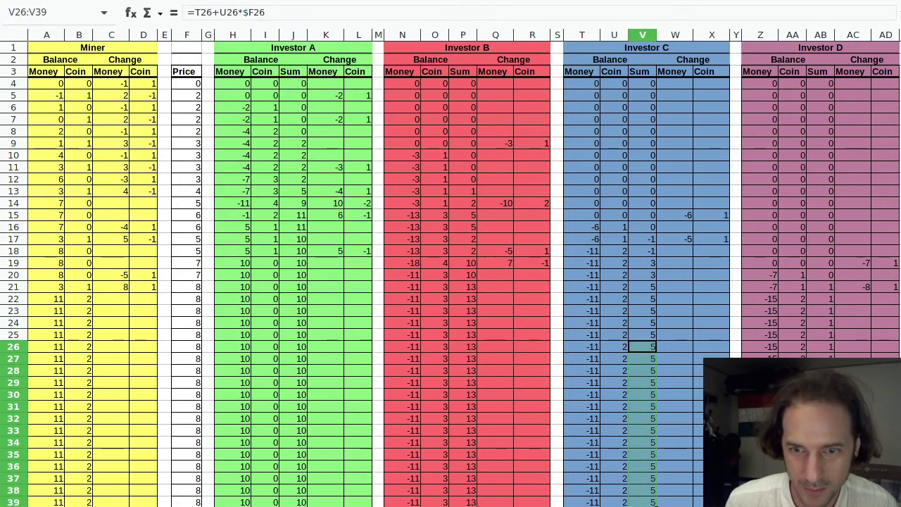
left_click_drag(820, 334, 820, 502)
left_click(820, 502)
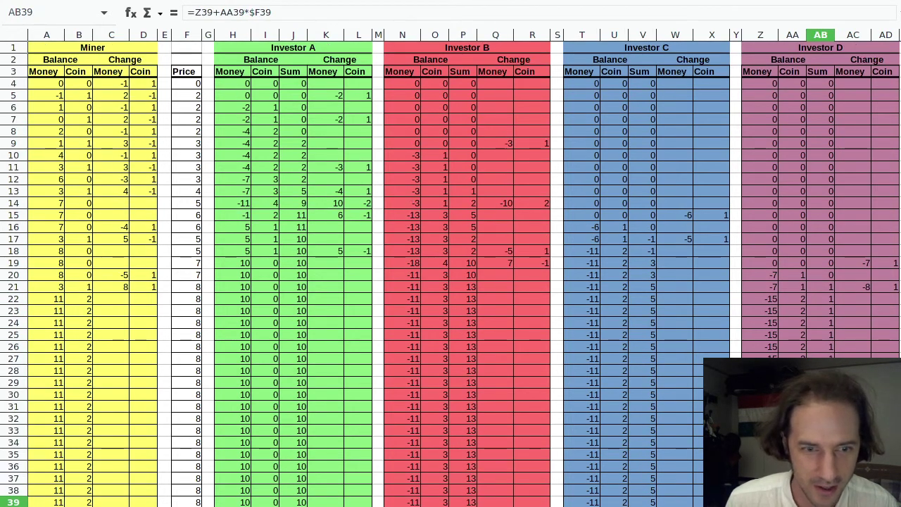
Compare the Money balances of Investors A, B, C and D, and review Investor B's Coin balance.
left_click_drag(414, 491, 420, 300)
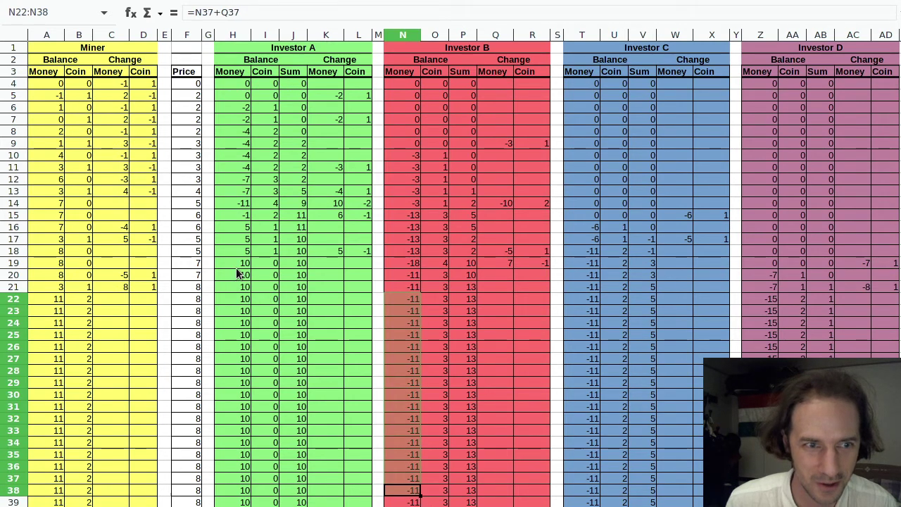
left_click_drag(236, 266, 241, 433)
left_click(246, 466)
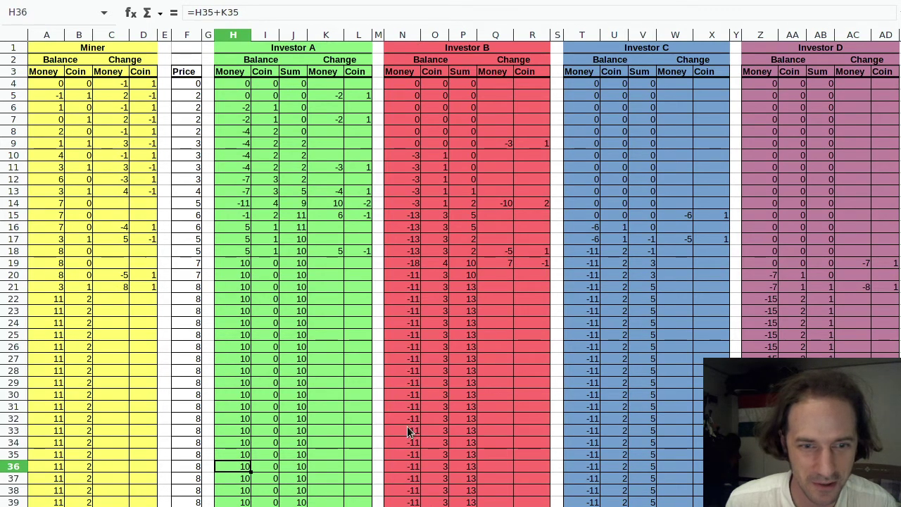
left_click(443, 371)
left_click(591, 394)
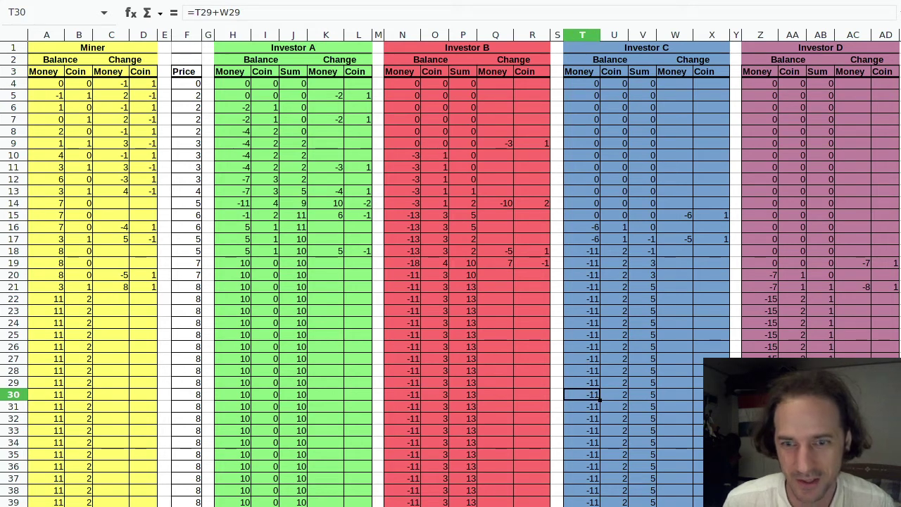
left_click(760, 406)
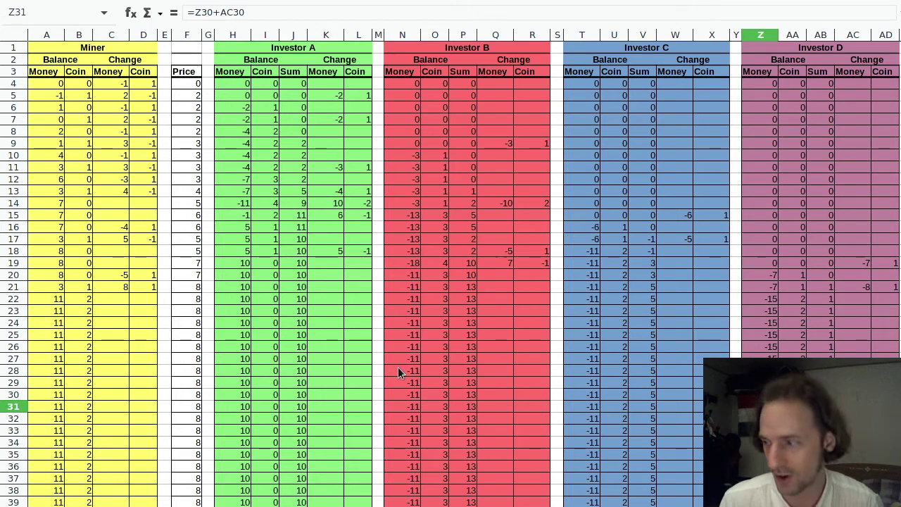
left_click_drag(408, 339, 405, 451)
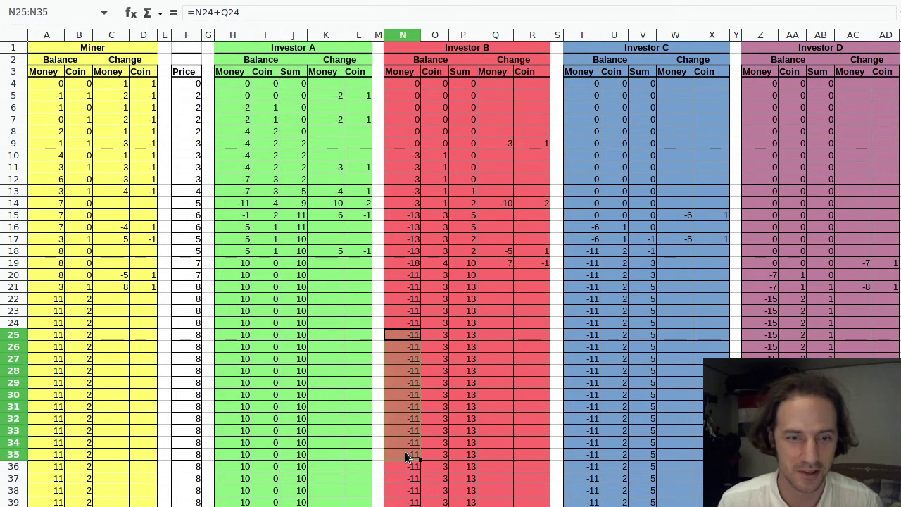
Examine Investor B's Money, Coin and Sum balances in the rows below the row 21 trade.
left_click(405, 451)
left_click_drag(429, 323, 429, 422)
left_click(429, 422)
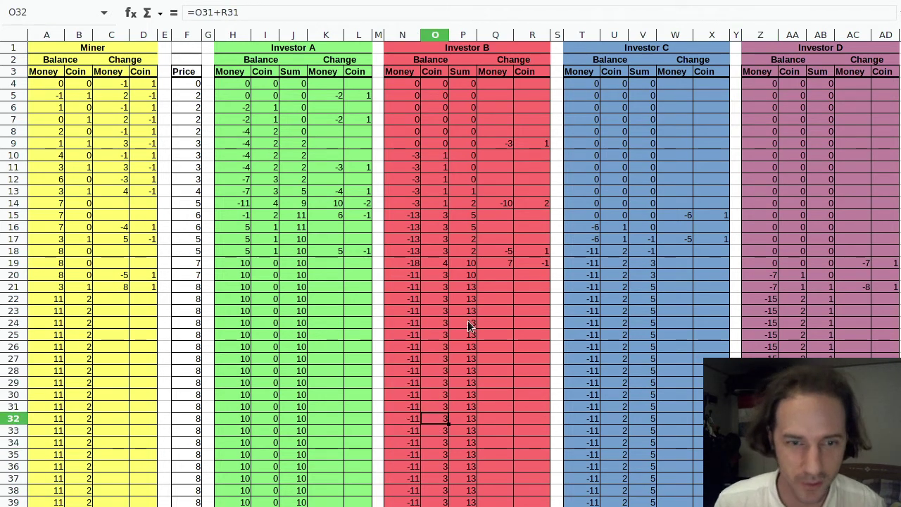
left_click_drag(462, 310, 463, 416)
left_click(463, 417)
left_click(462, 384)
left_click_drag(462, 323, 462, 470)
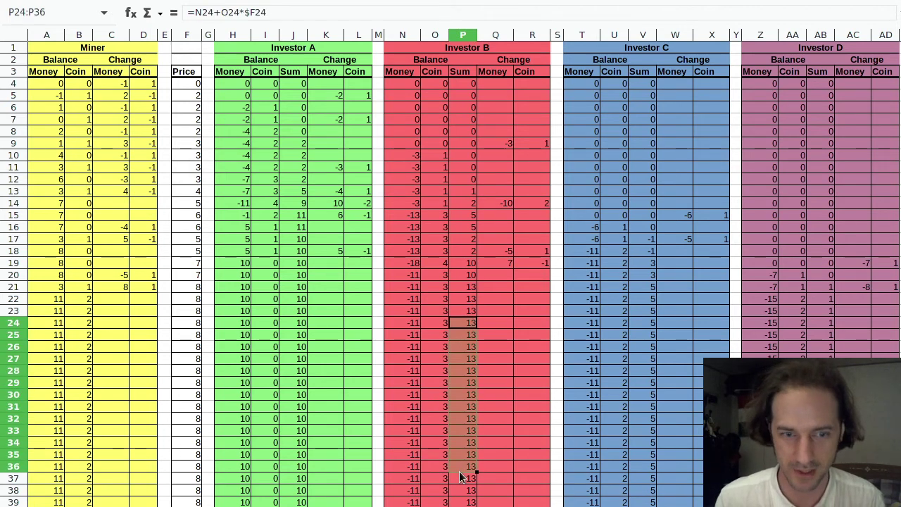
left_click(460, 470)
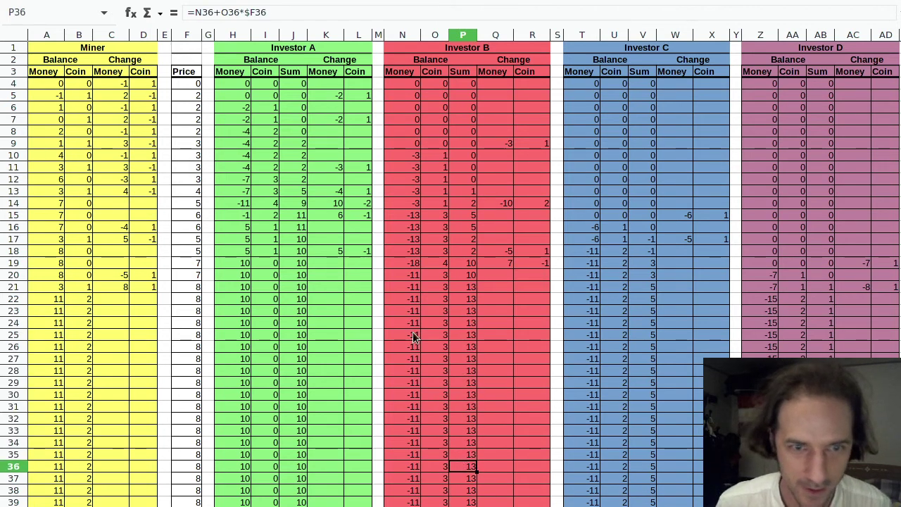
left_click_drag(461, 323, 467, 495)
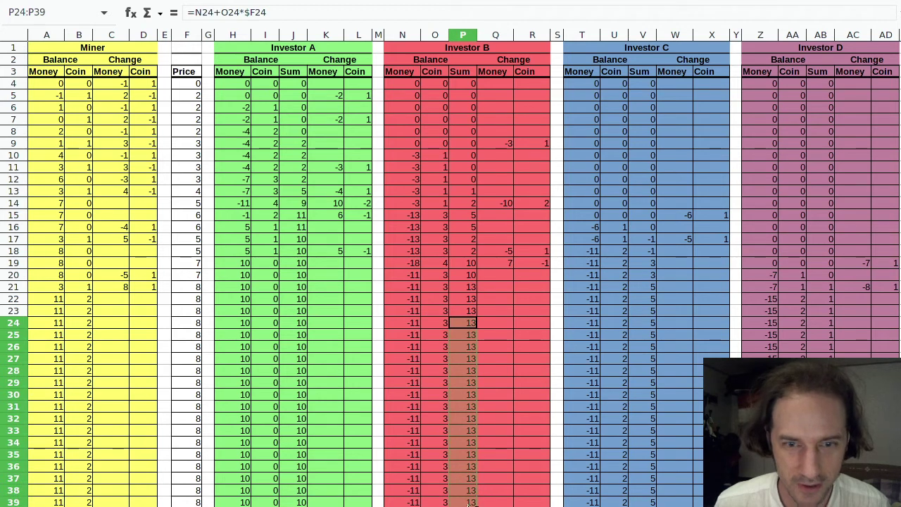
left_click(466, 479)
left_click(464, 403)
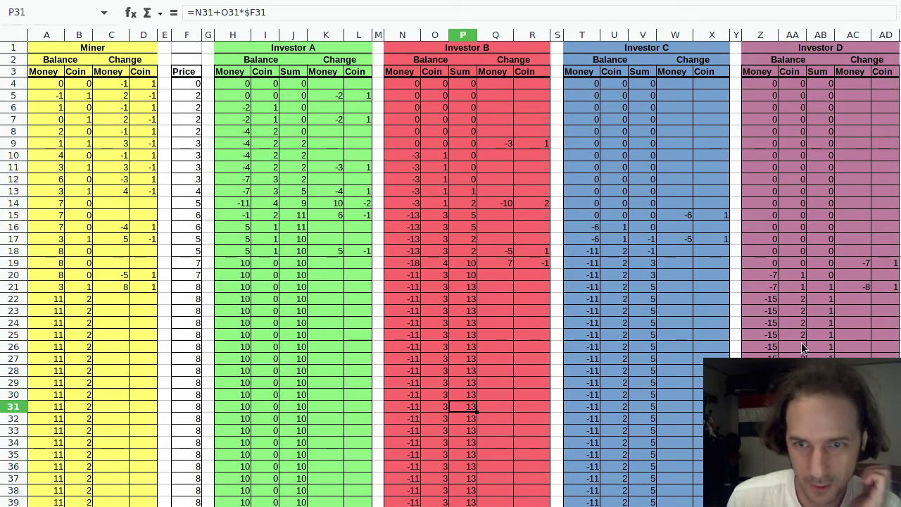
Enter -5 Money and 1 Coin as the Miner's Change in row 22.
left_click(123, 301)
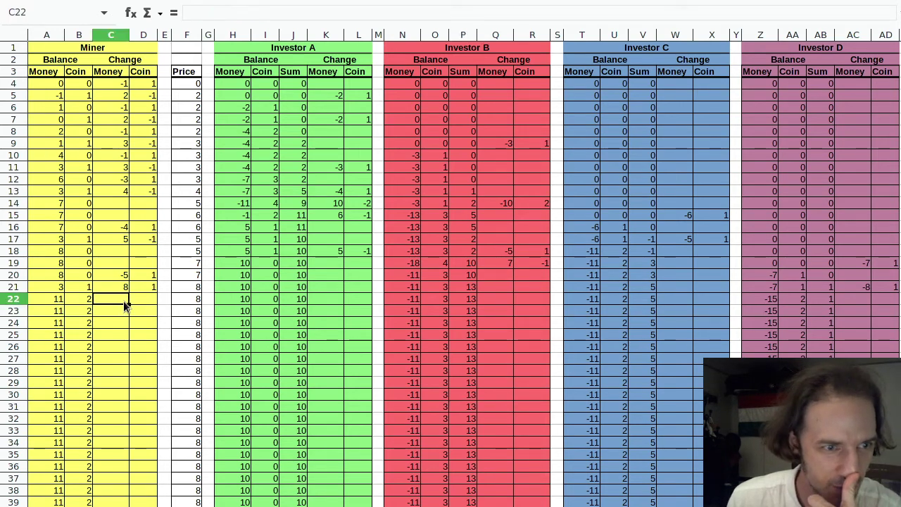
type("-")
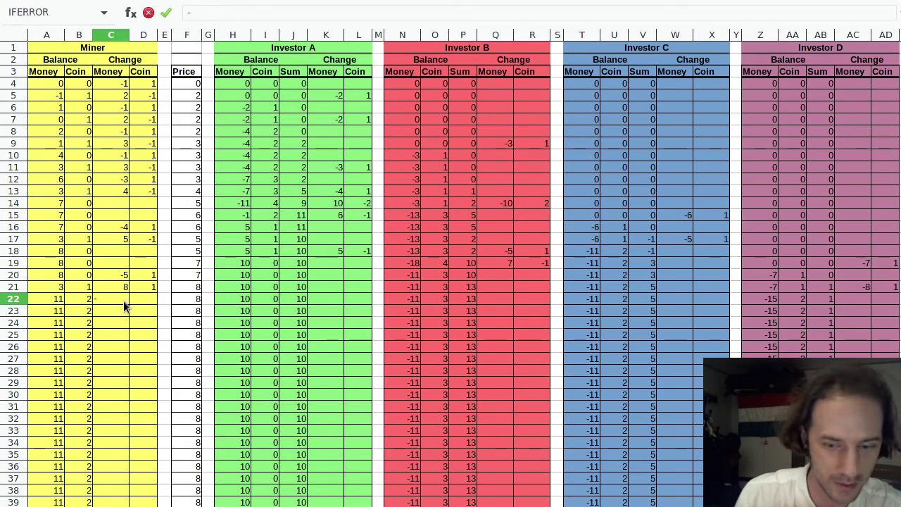
type("5")
key("Tab")
type("1")
key("Return")
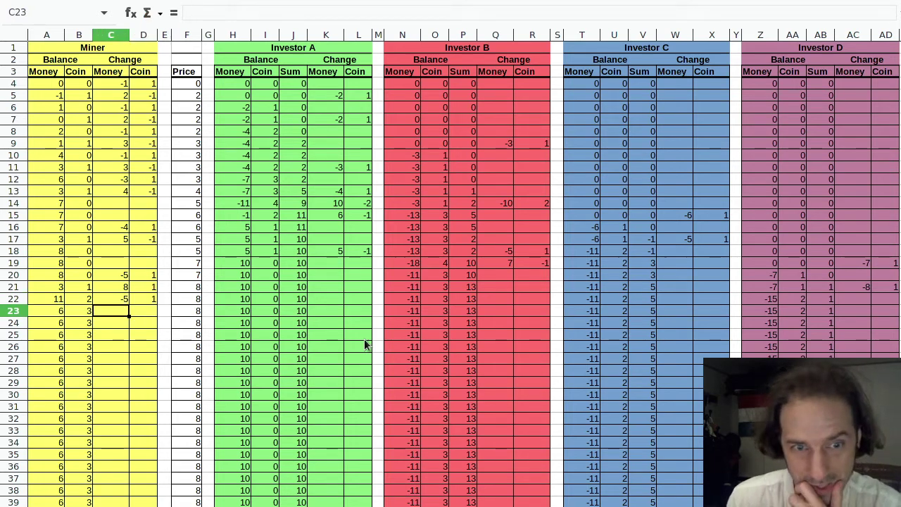
Record Investor D's purchase in row 23 with a Change of -7 Money and 1 Coin.
left_click(846, 314)
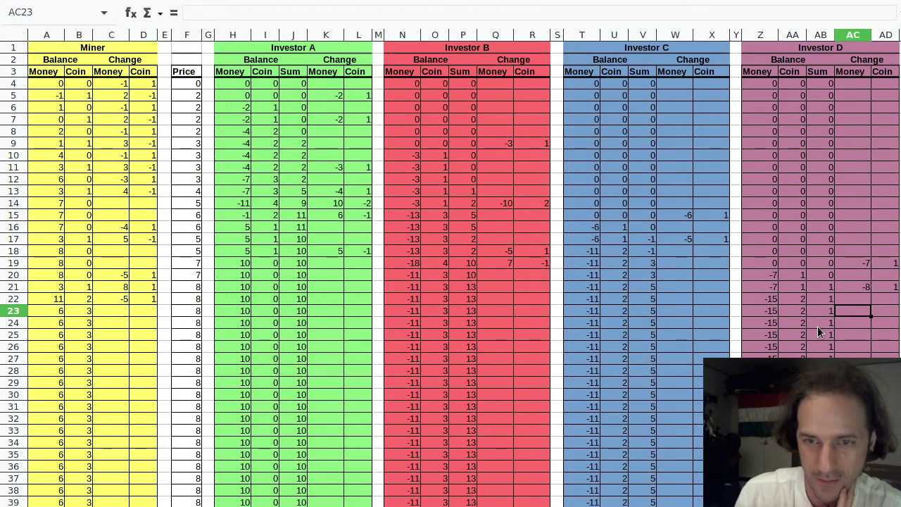
type("-7")
key("Tab")
type("1")
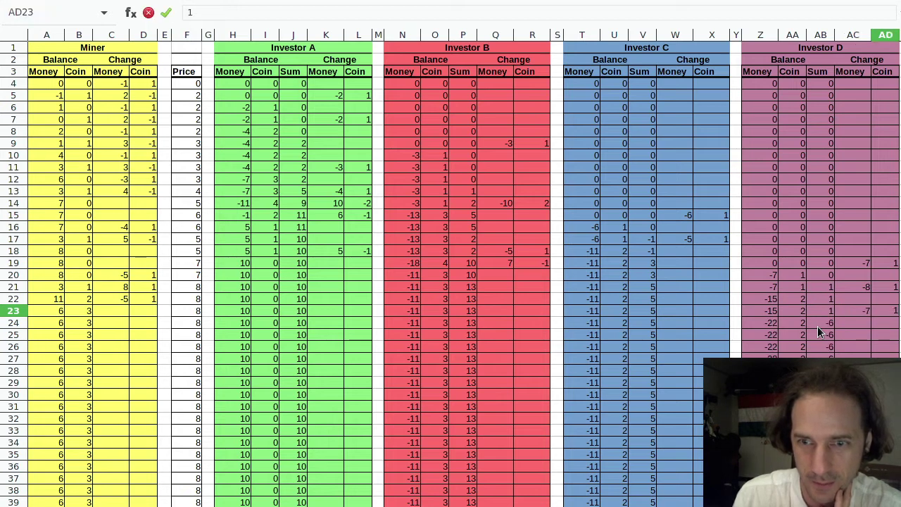
Correct the Miner's Coin Change in row 21 to -1.
key("Left")
key("Left")
key("Left")
key("Left")
key("Left")
key("Left")
key("Left")
key("Left")
key("Left")
key("Left")
key("Left")
key("Left")
key("Left")
key("Left")
key("Left")
key("Left")
key("Left")
key("Left")
key("Left")
key("Left")
key("Left")
key("Left")
key("Left")
key("Left")
key("Left")
key("Left")
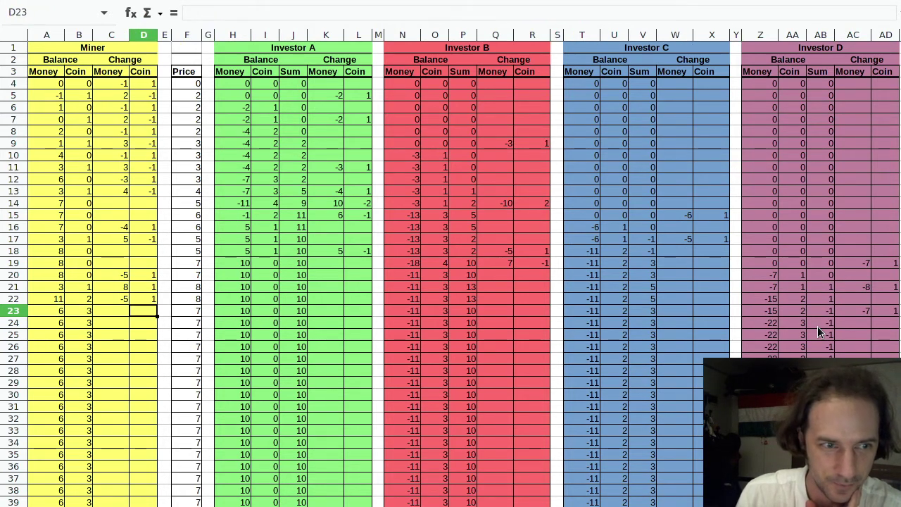
key("Up")
key("Up")
key("Up")
key("Down")
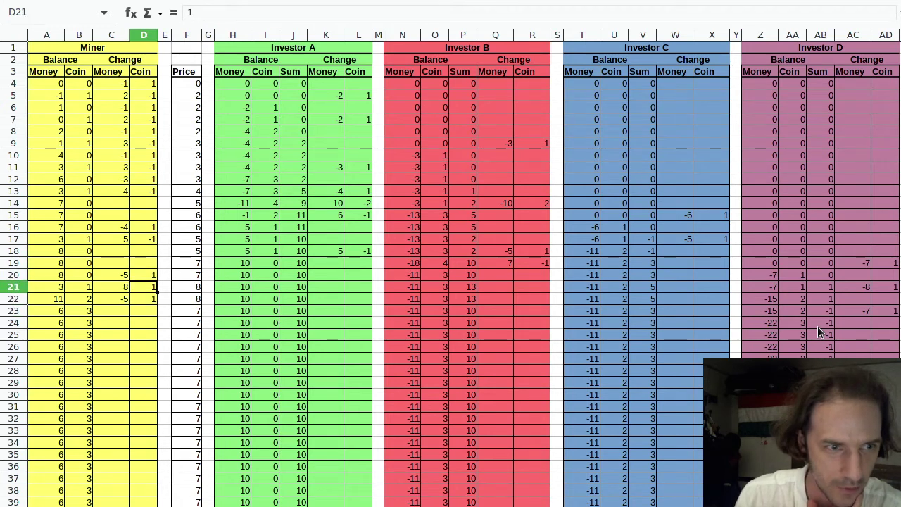
type("-1")
key("Return")
Record the Miner's sale in row 23 with a Change of 7 Money and -1 Coin.
key("Down")
type("-")
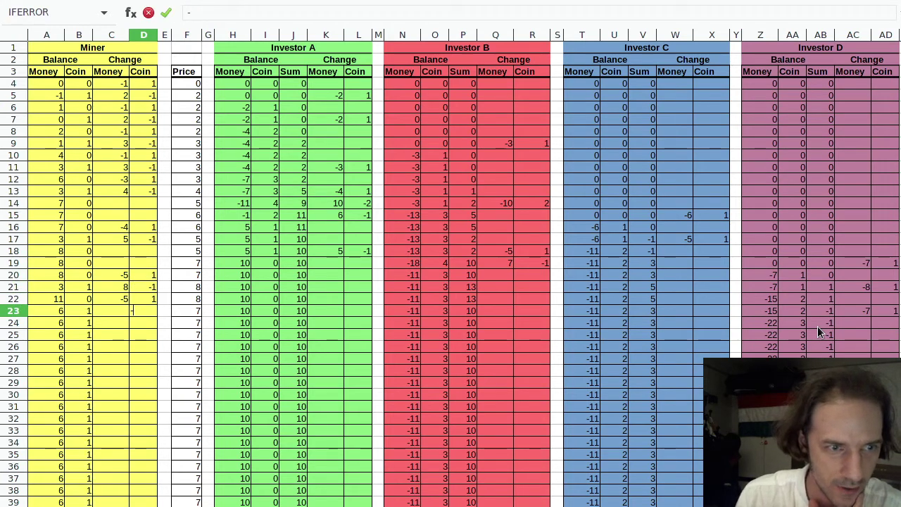
type("1")
key("Left")
key("Left")
key("Right")
type("7")
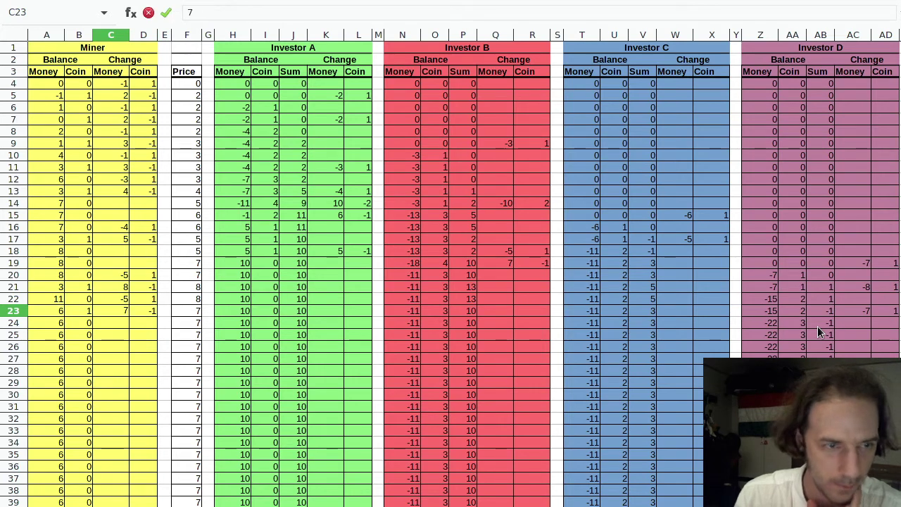
left_click(138, 310)
Check the Price in row 23 and the Sum balances of Investors D and C from that row on.
left_click(186, 312)
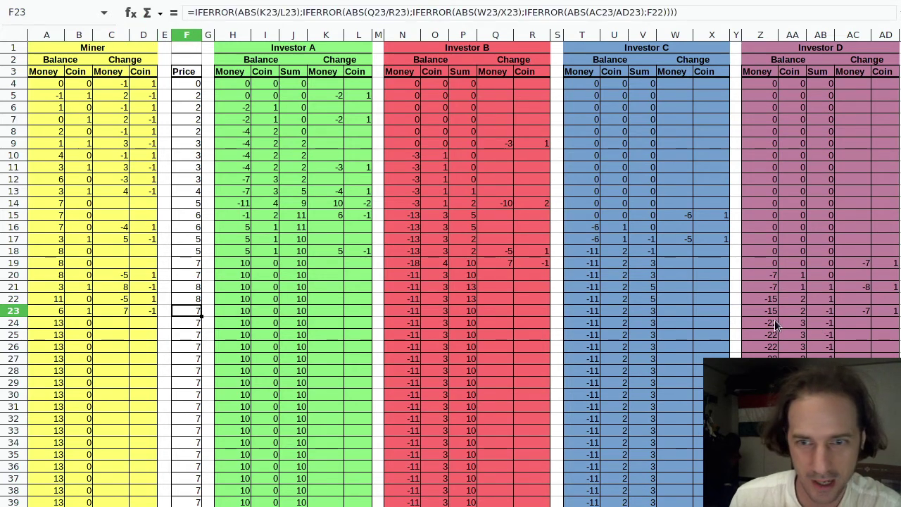
left_click_drag(818, 312, 820, 490)
left_click(820, 490)
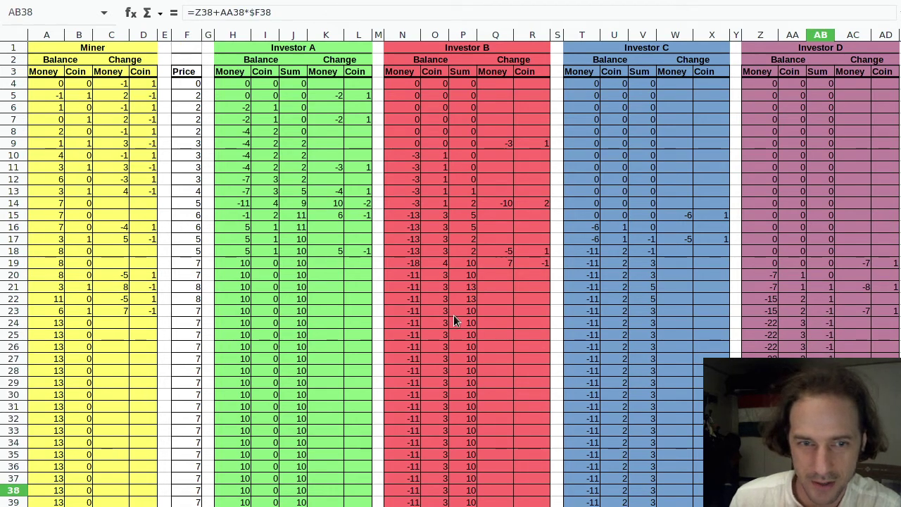
left_click(646, 314)
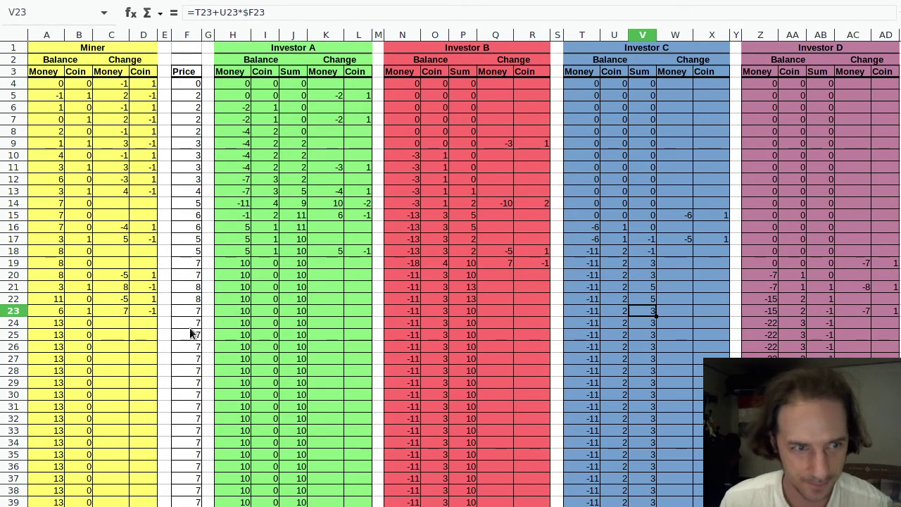
Enter -1 as Investor B's Coin Change in row 24.
left_click(491, 323)
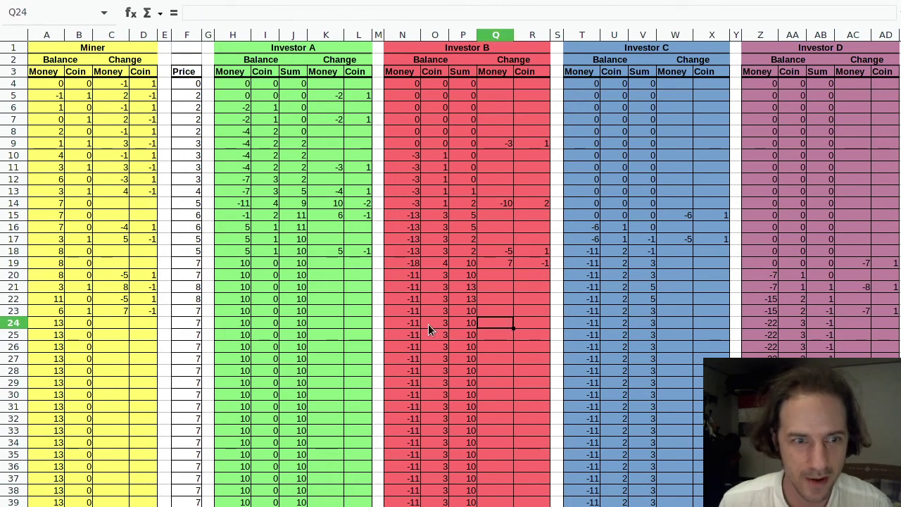
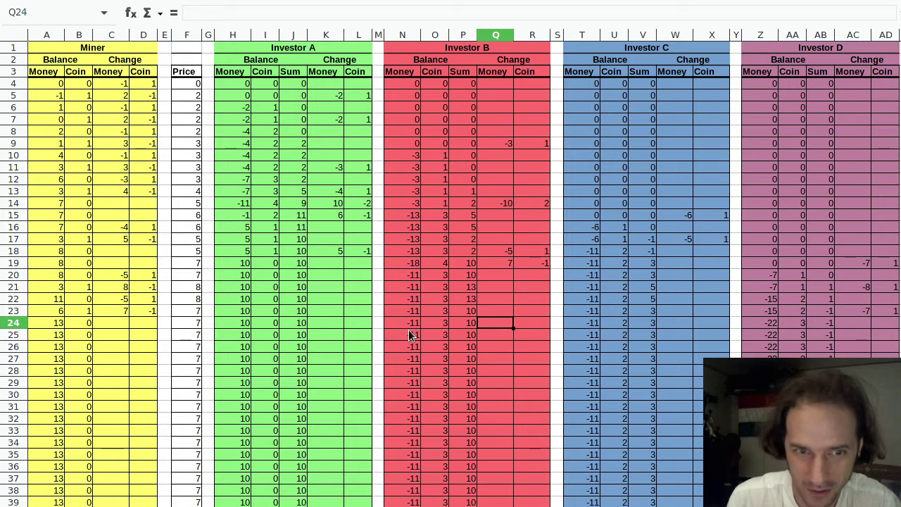
key("Tab")
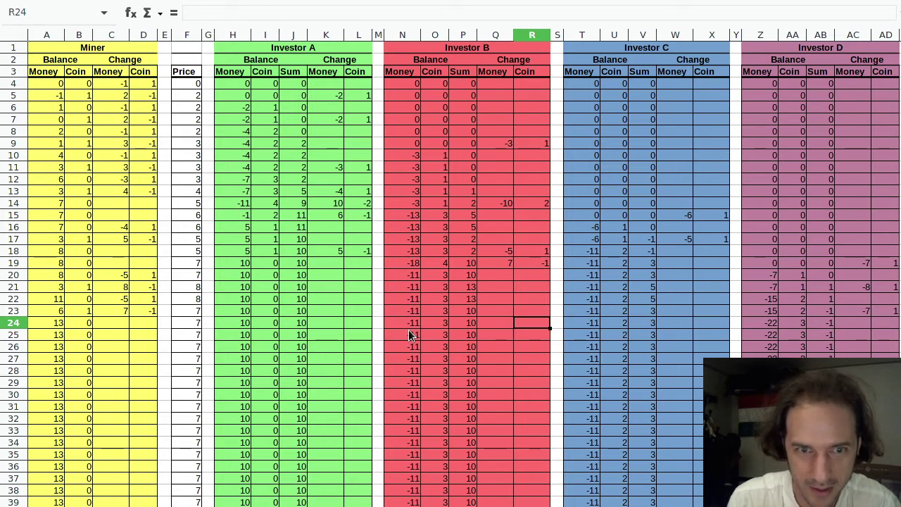
type("-1")
key("shift+Tab")
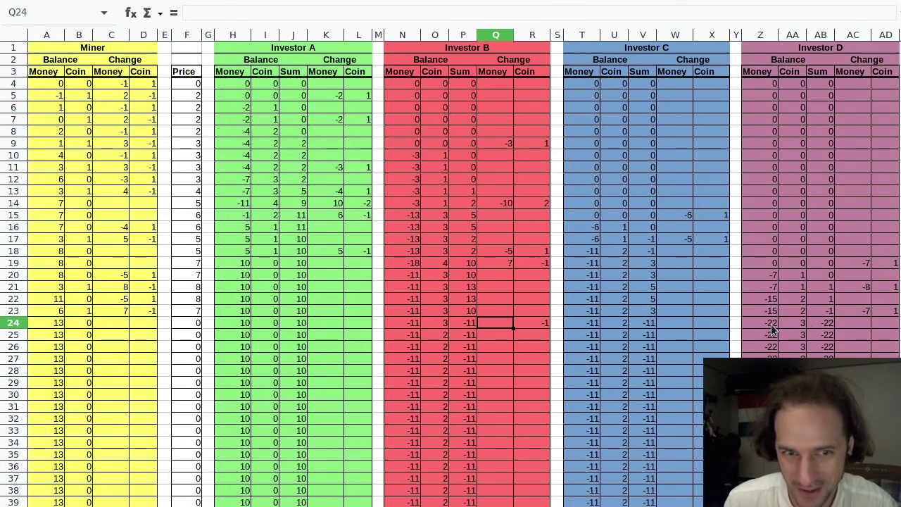
Compare the Money balances of Investors D, C and A from row 24 on, including Investor A's Coin and Sum.
left_click_drag(769, 325, 793, 466)
left_click_drag(592, 323, 587, 480)
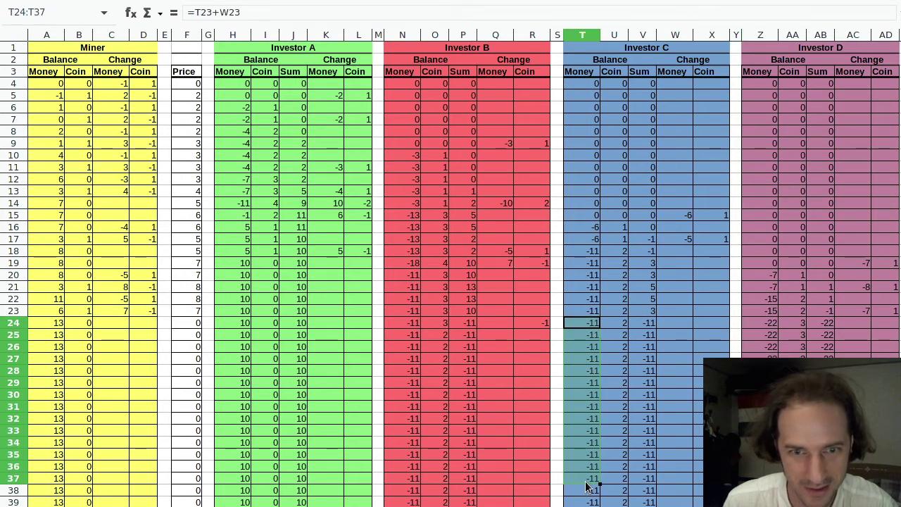
left_click(587, 479)
left_click(295, 325)
left_click(253, 321)
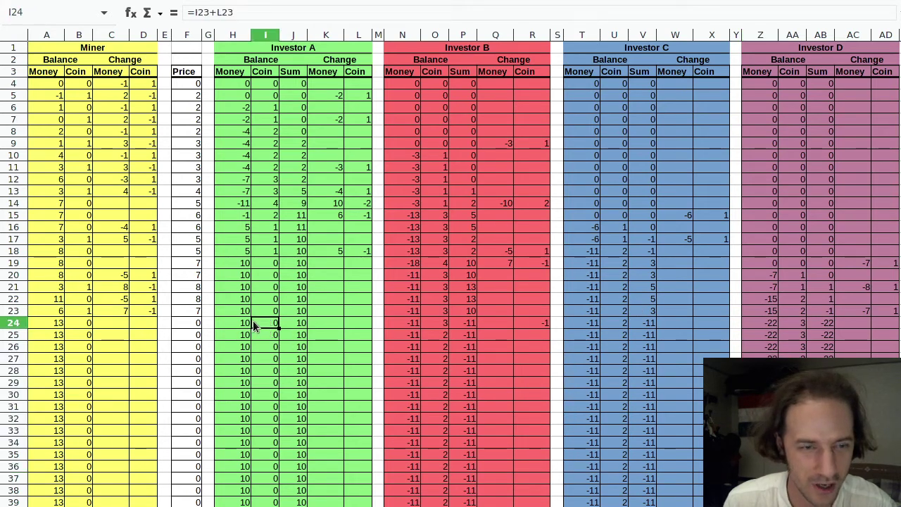
left_click(249, 319)
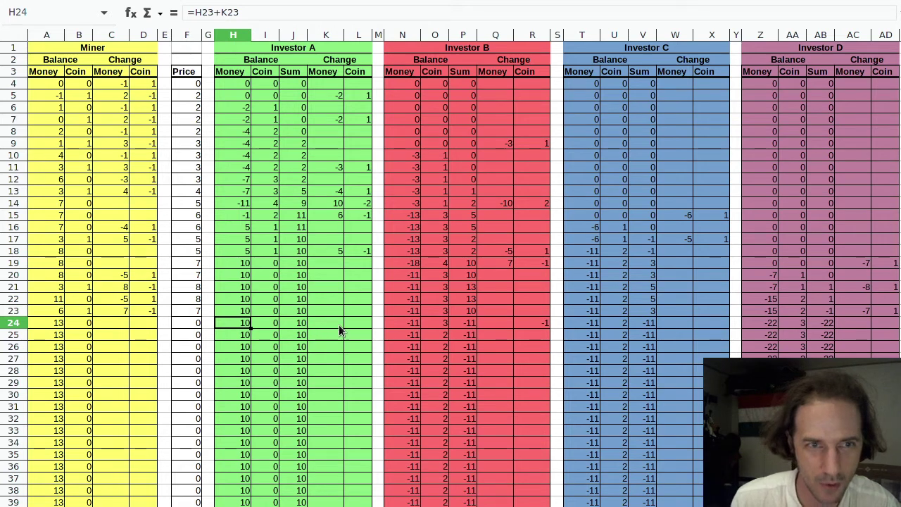
Enter 3 Money and 1 Coin as Investor A's Change in row 24.
left_click(360, 326)
type("1")
key("Left")
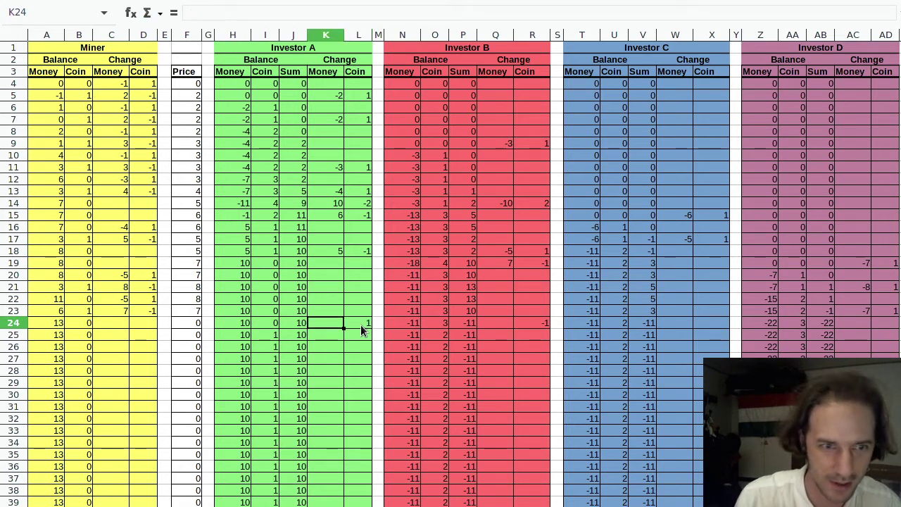
type("3")
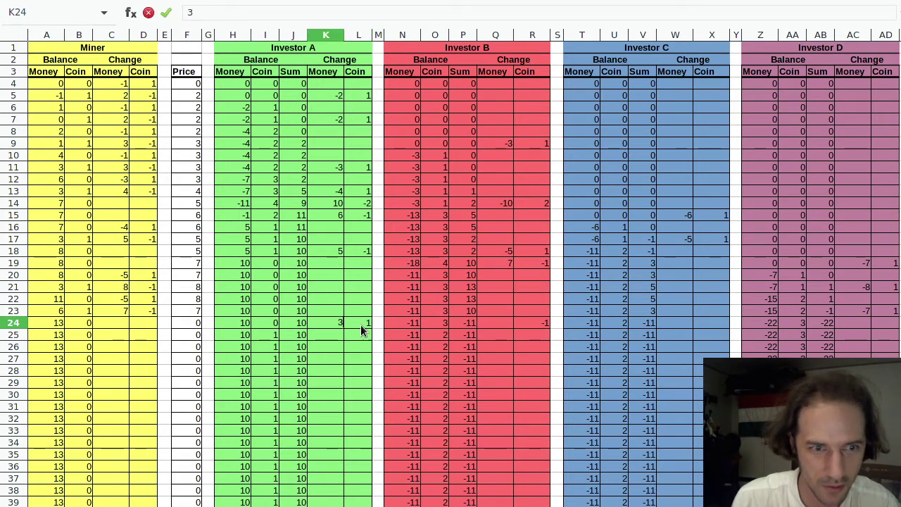
Set Investor B's Money Change in row 24 to 3.
key("Right")
key("Right")
key("Right")
key("Right")
key("Right")
key("Right")
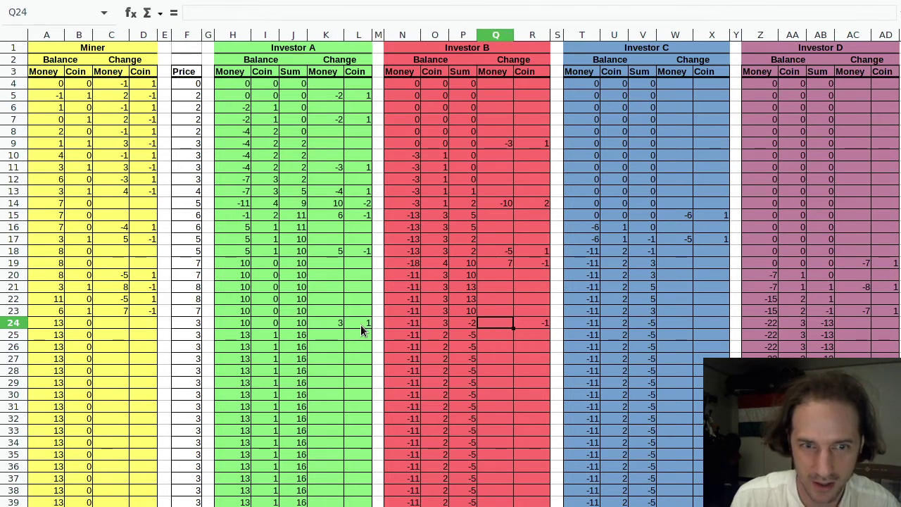
type("-")
key("BackSpace")
type("3")
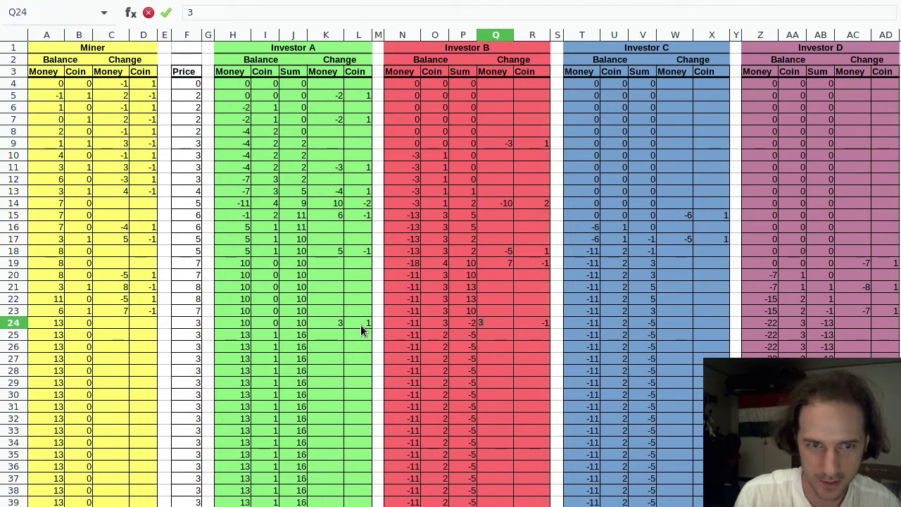
Correct Investor A's Money Change in row 24 to -3.
key("Left")
key("Left")
key("Left")
key("Left")
key("Left")
key("Left")
type("-3")
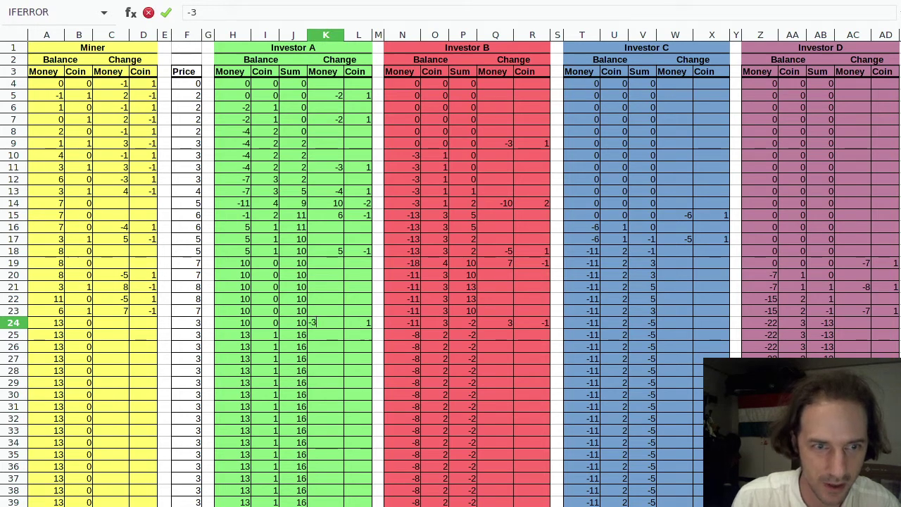
key("Return")
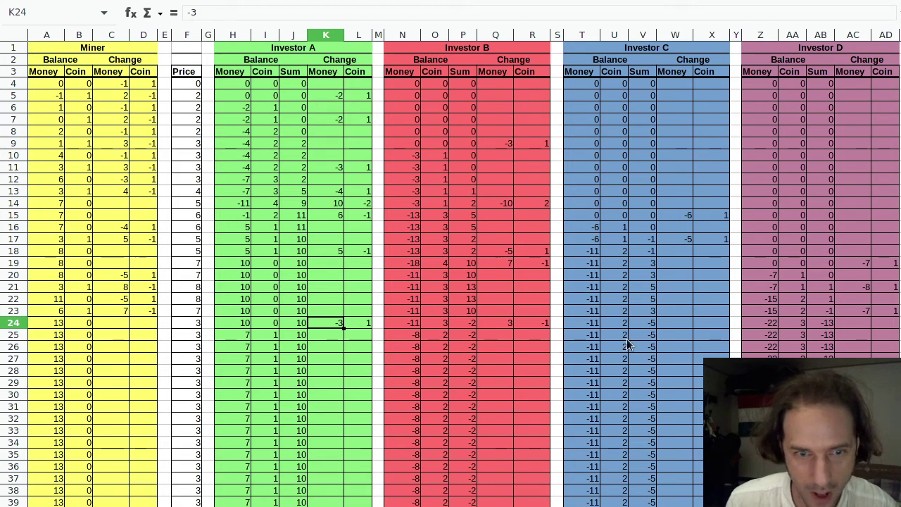
Compare the Sum balances of Investors C, B and D in the rows following the row 24 trade.
left_click_drag(639, 334, 641, 479)
left_click_drag(462, 334, 464, 503)
left_click(465, 501)
left_click_drag(821, 335, 820, 502)
left_click(821, 502)
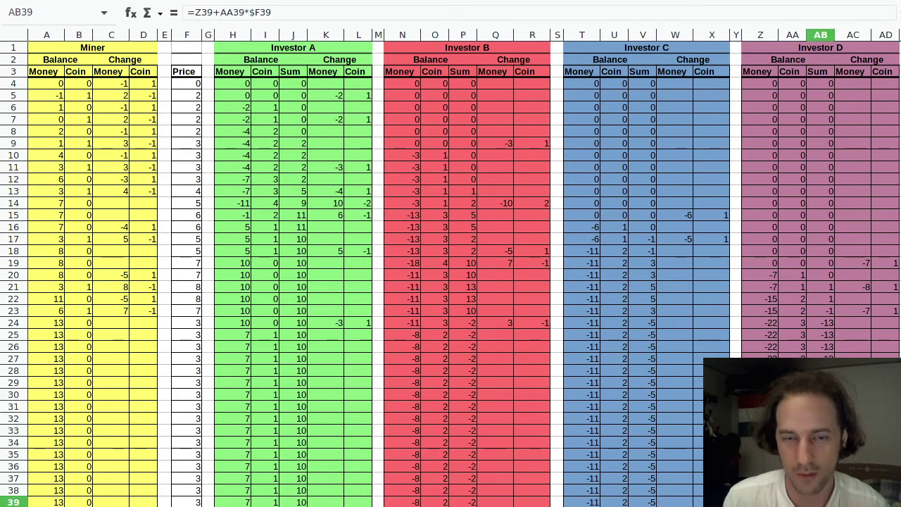
left_click_drag(648, 323, 648, 502)
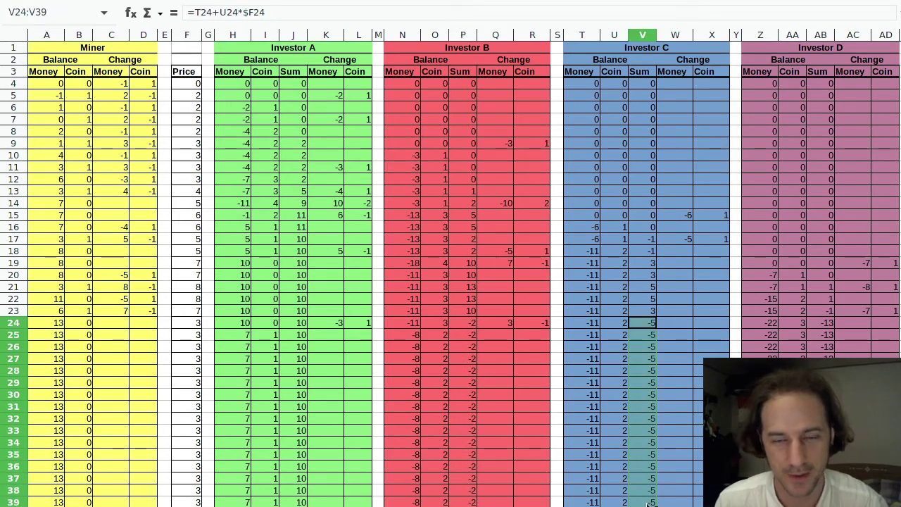
left_click(648, 501)
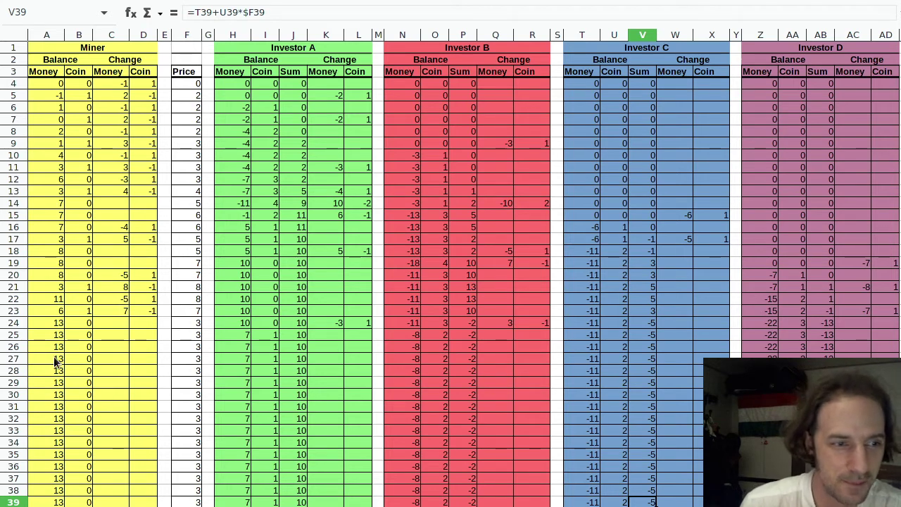
Review the Miner's Money balance from row 24 down to row 39.
left_click_drag(55, 347, 52, 491)
left_click(50, 501)
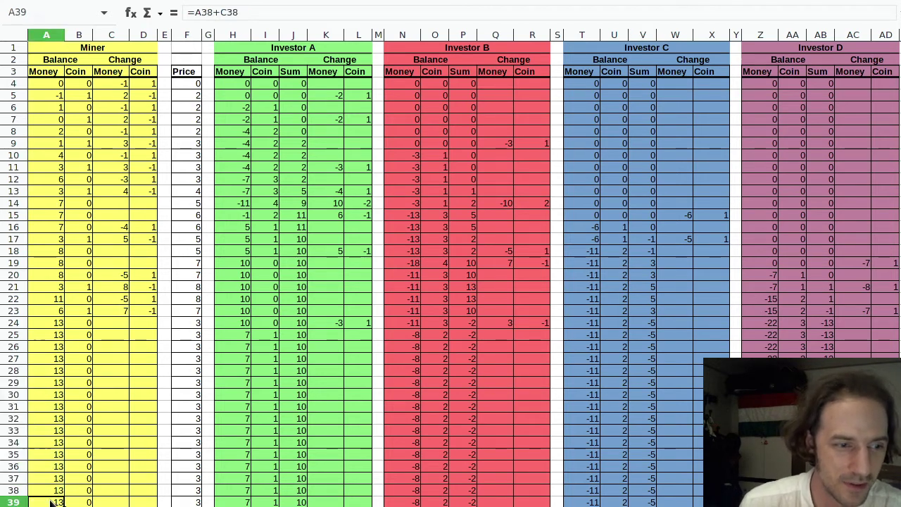
left_click_drag(50, 501, 60, 333)
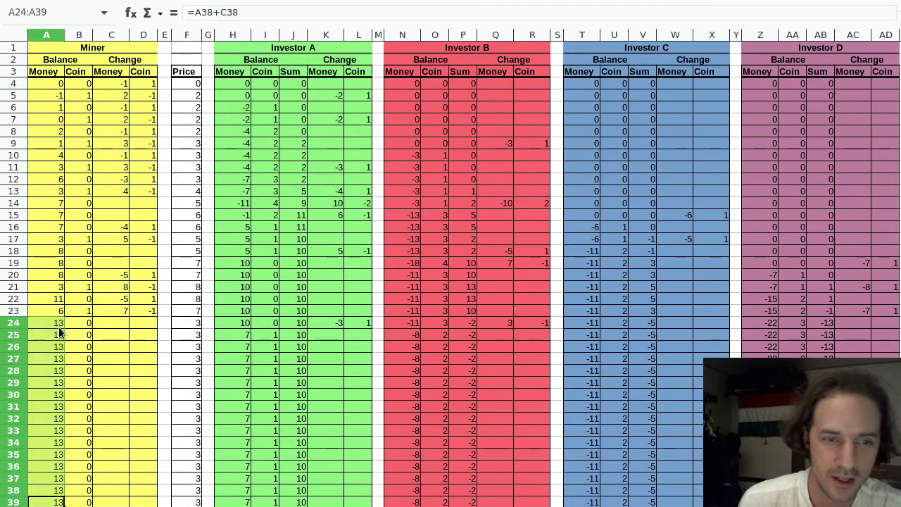
Review the Money balances of the Miner and Investor A from the row 24 trade down to row 39.
left_click(59, 325)
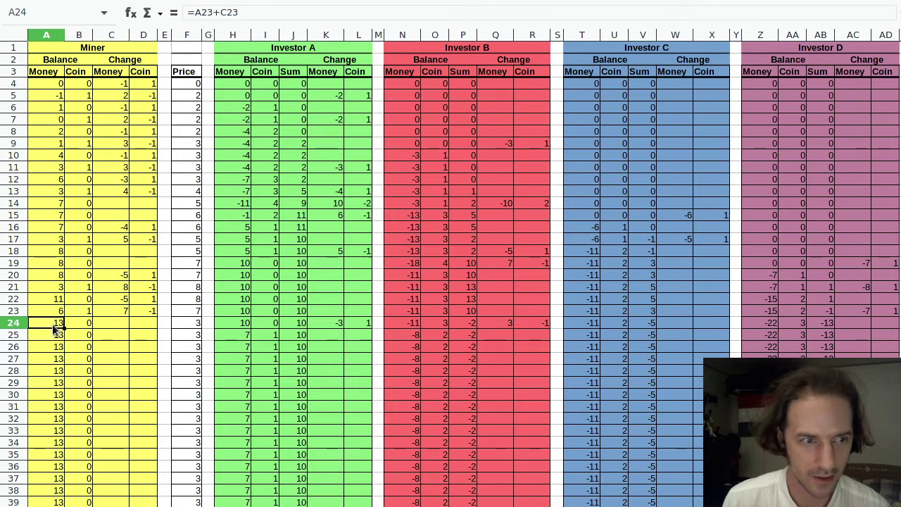
left_click_drag(54, 328, 56, 499)
left_click(57, 499)
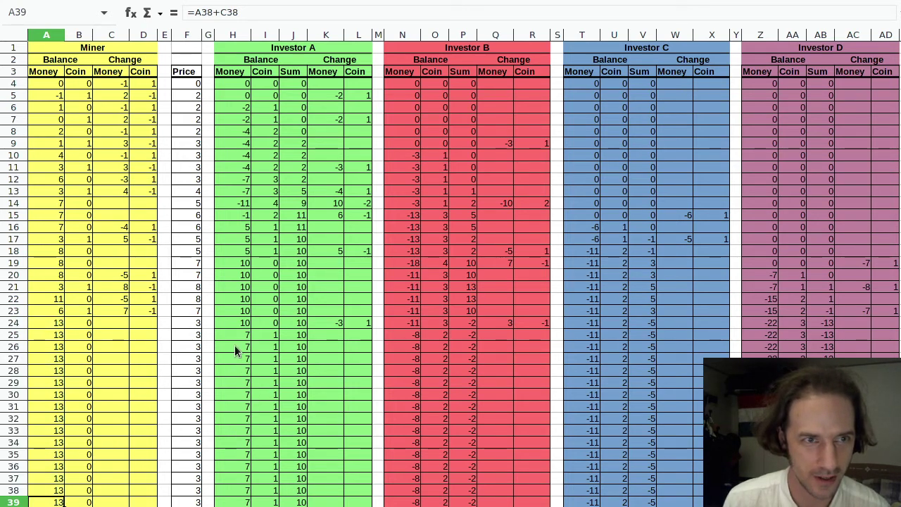
left_click_drag(239, 337, 234, 501)
left_click(232, 502)
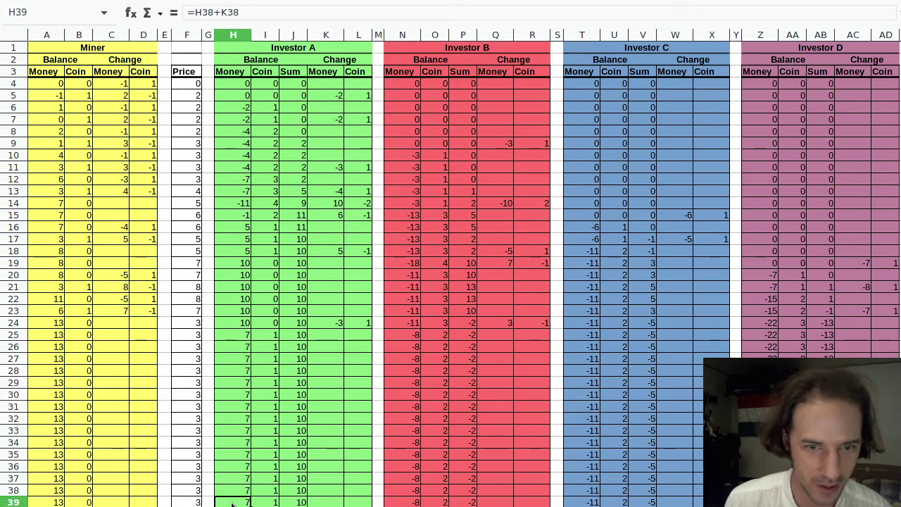
Undo the accidental move of Investor B's Money cells and review the Money balances of Investors C and D below row 24.
left_click_drag(406, 328, 395, 481)
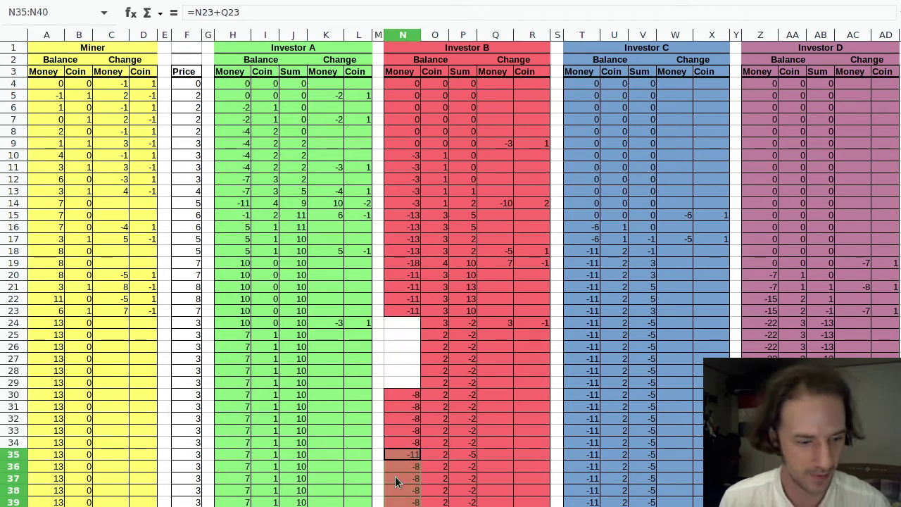
key("ctrl+z")
left_click_drag(575, 337, 584, 442)
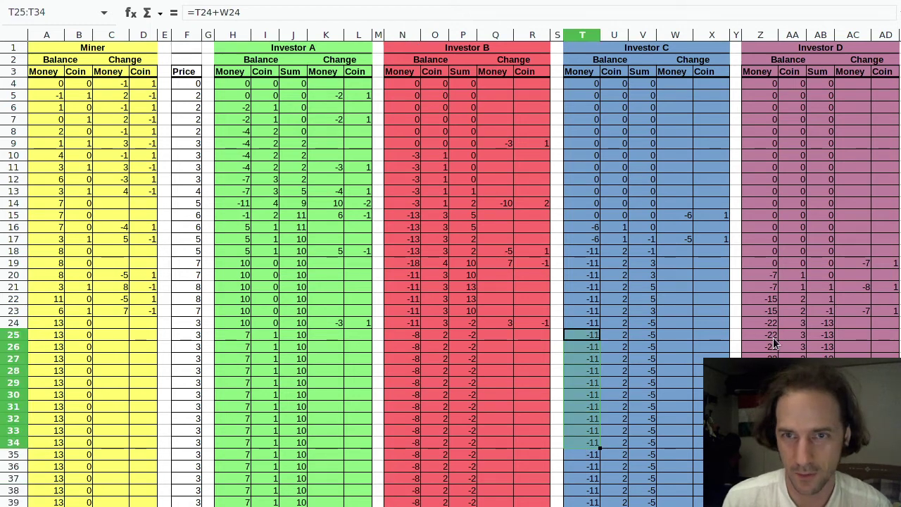
left_click_drag(760, 335, 760, 490)
left_click(760, 490)
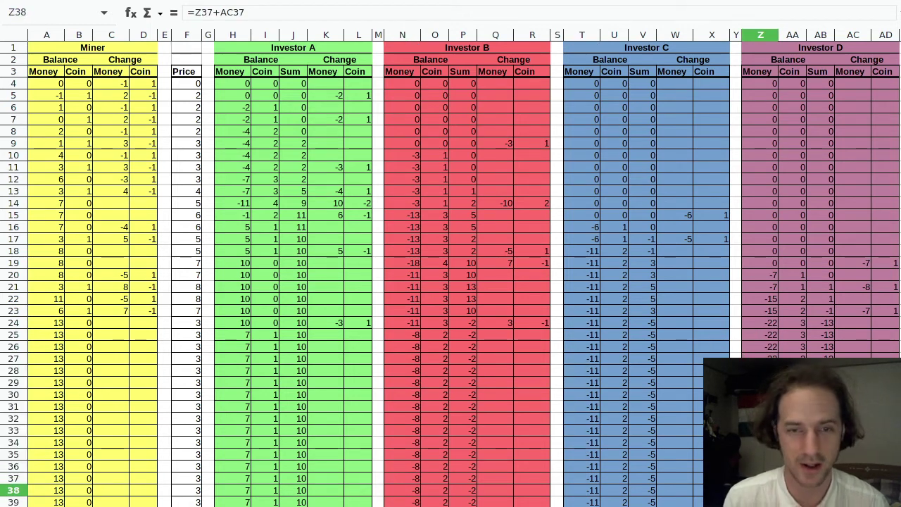
Compare the row 39 Money balances of Investors D, C, B and A with the Miner's.
left_click(760, 501)
left_click(582, 502)
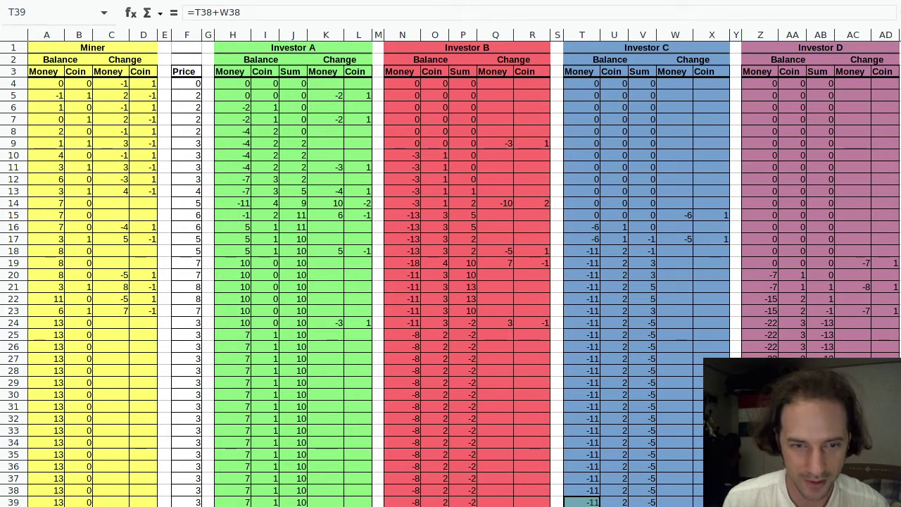
left_click(400, 501)
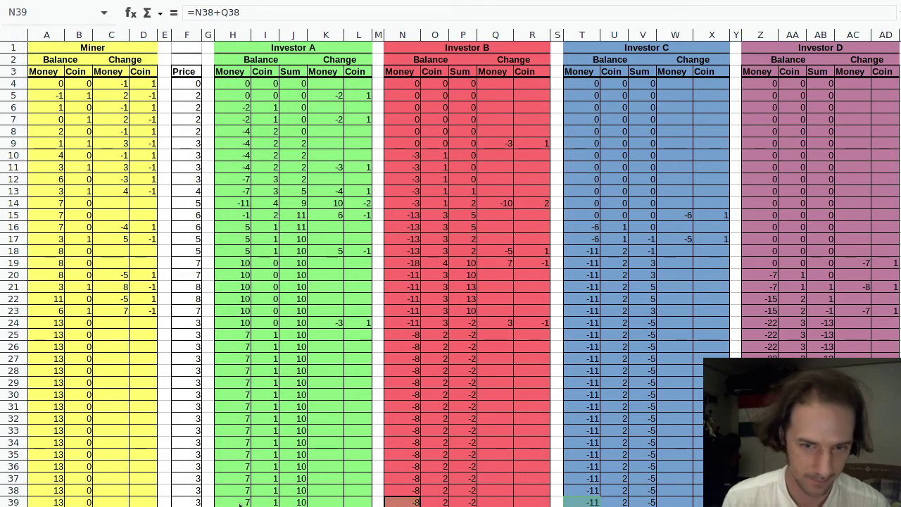
left_click(233, 502)
left_click(49, 502)
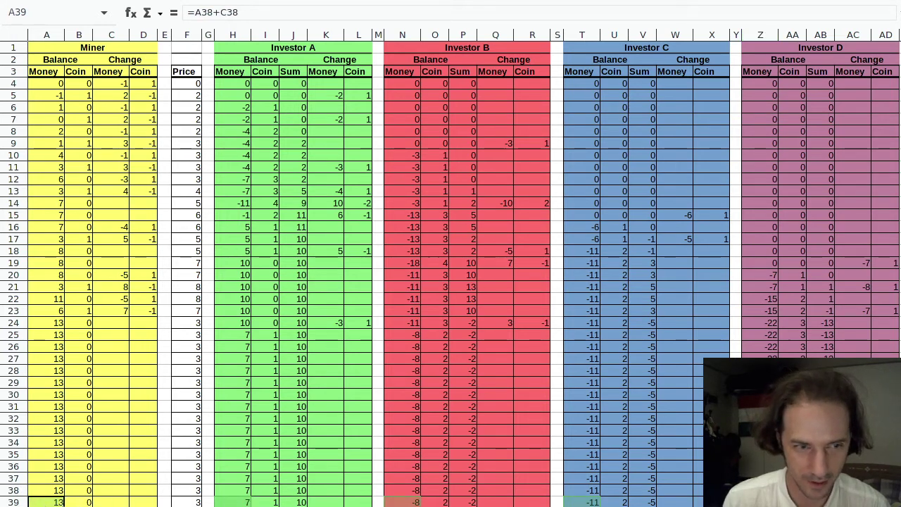
left_click(340, 480)
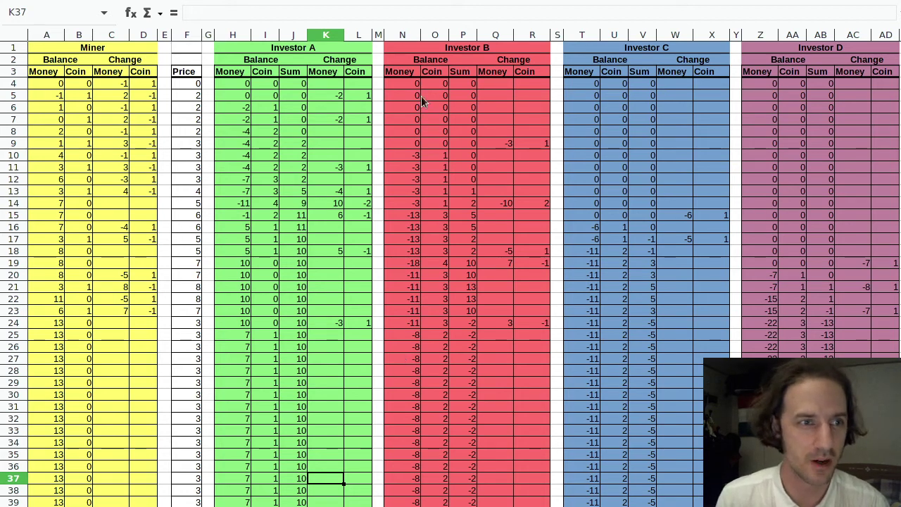
Examine the Miner's negative Money Change entries, the mining costs, from row 4 through row 22.
left_click(123, 84)
left_click(122, 107)
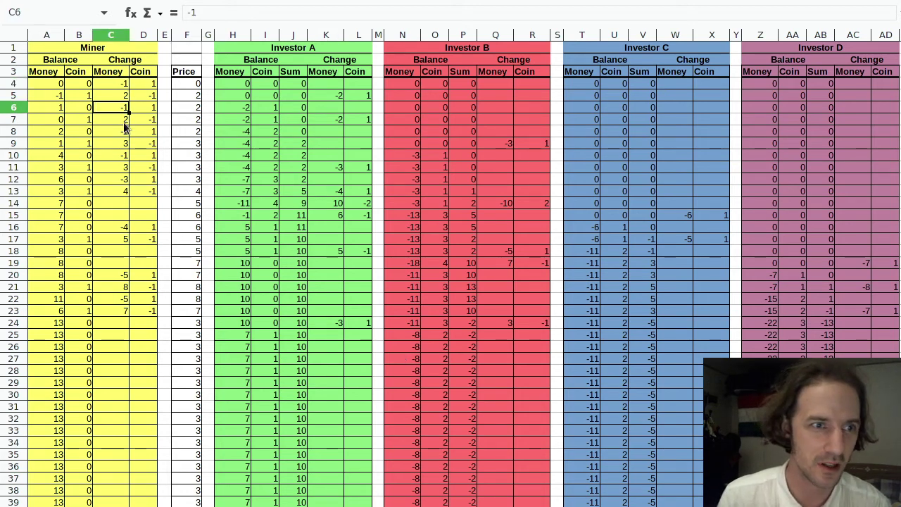
left_click(123, 131)
left_click(123, 155)
left_click(123, 180)
left_click(118, 225)
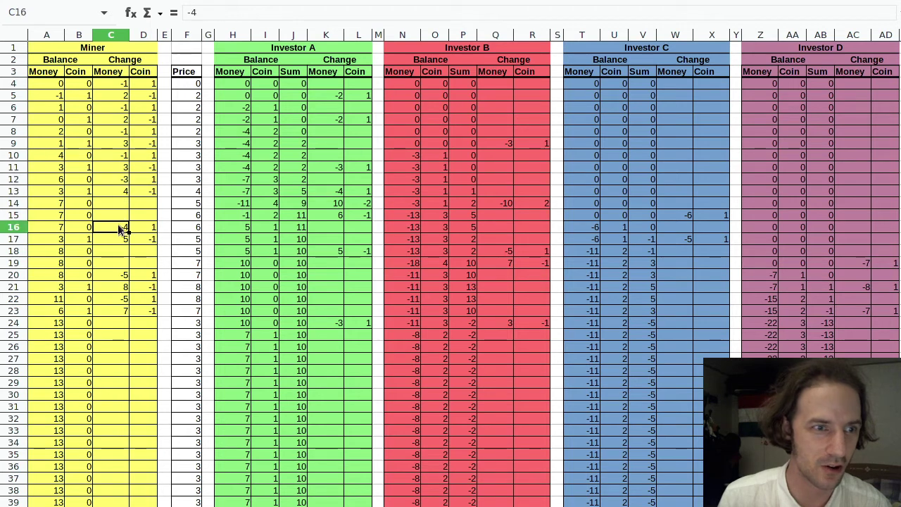
left_click(123, 274)
left_click(118, 299)
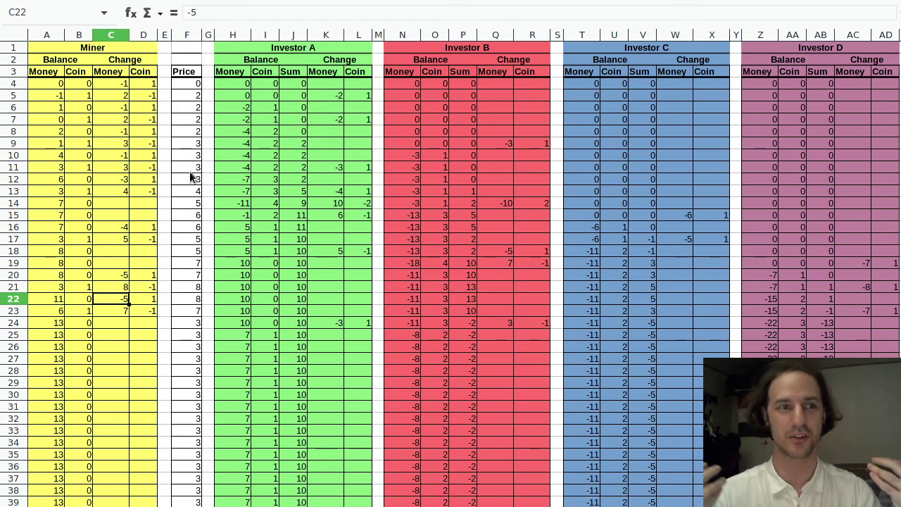
Examine the Miner's first Coin Change and Investor A's Coin balances from row 8 to row 20, including the formula in I15.
left_click(141, 83)
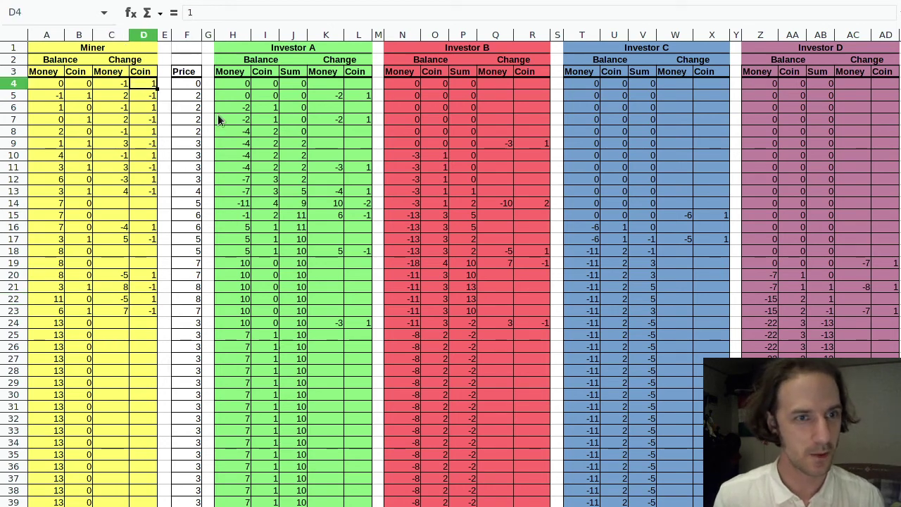
left_click(266, 131)
left_click(286, 227)
left_click(272, 275)
left_click(267, 251)
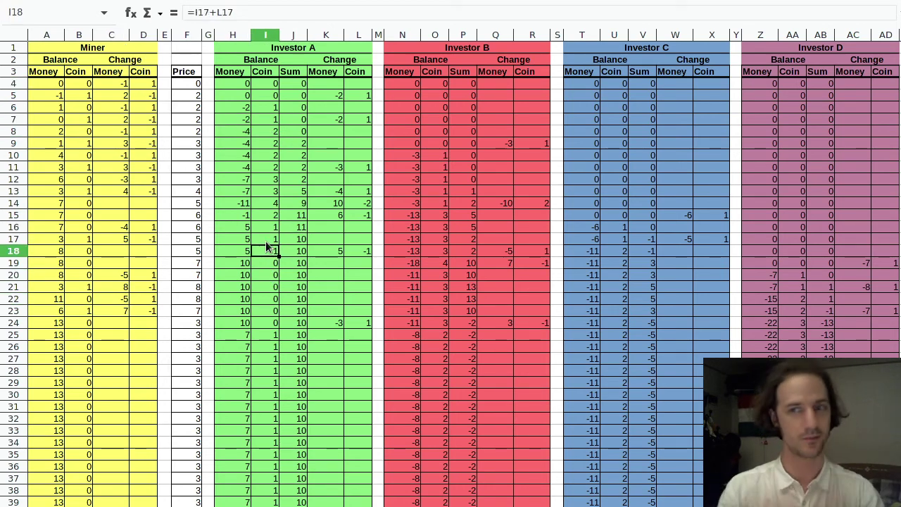
left_click(274, 181)
left_click(274, 214)
double_click(273, 214)
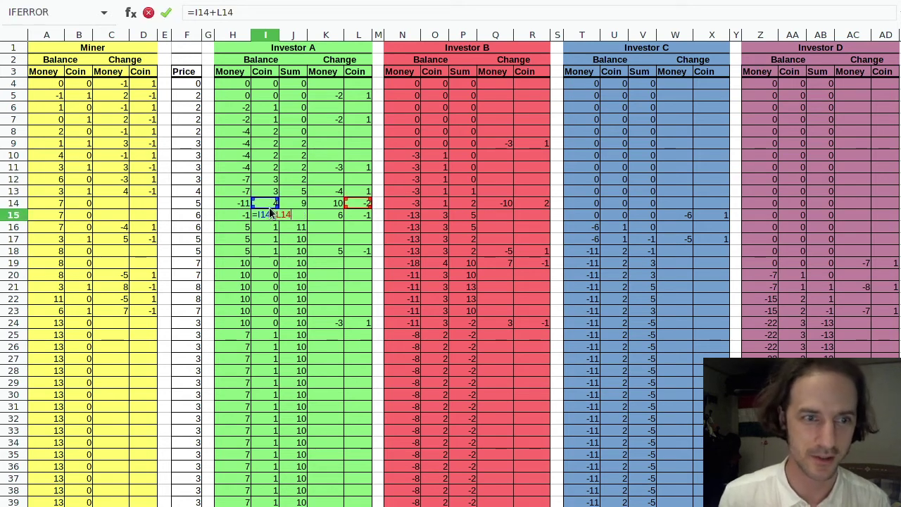
key("Escape")
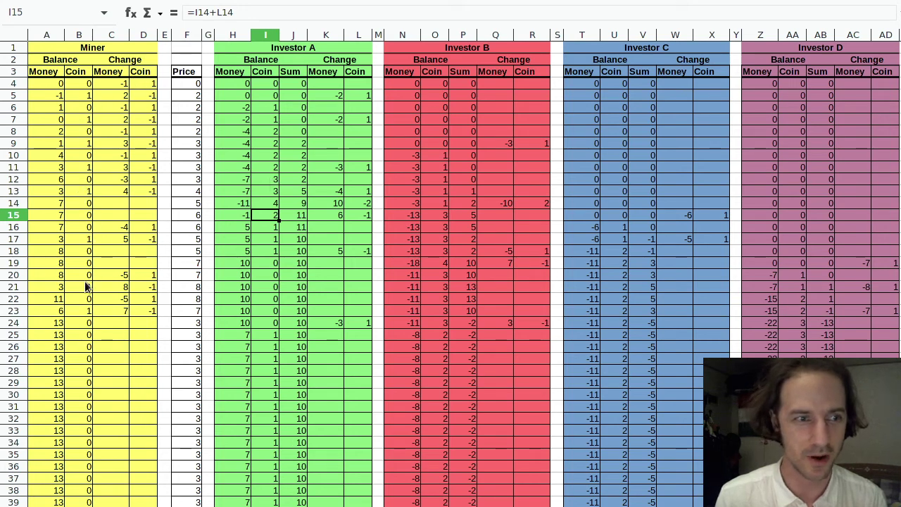
Check the Miner's row 23 Money Change and Investor A's Coin balance in row 15.
left_click(73, 317)
left_click(111, 311)
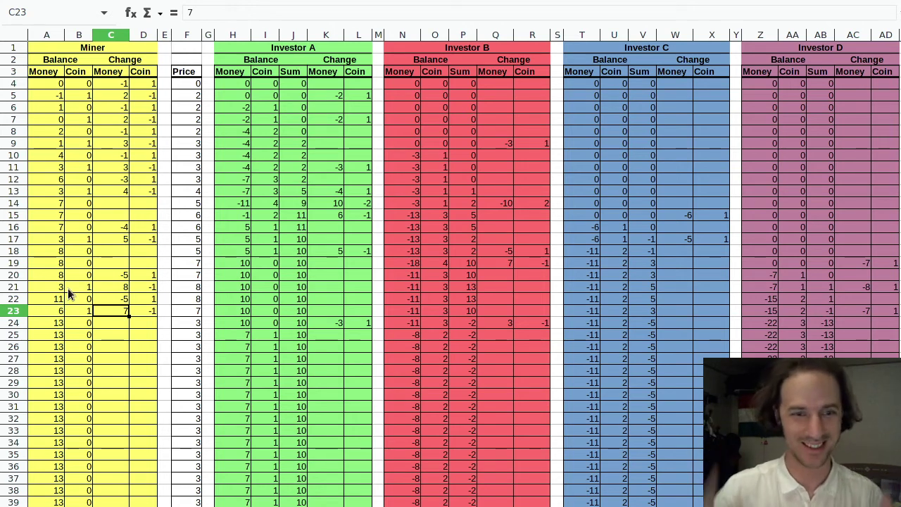
left_click(255, 214)
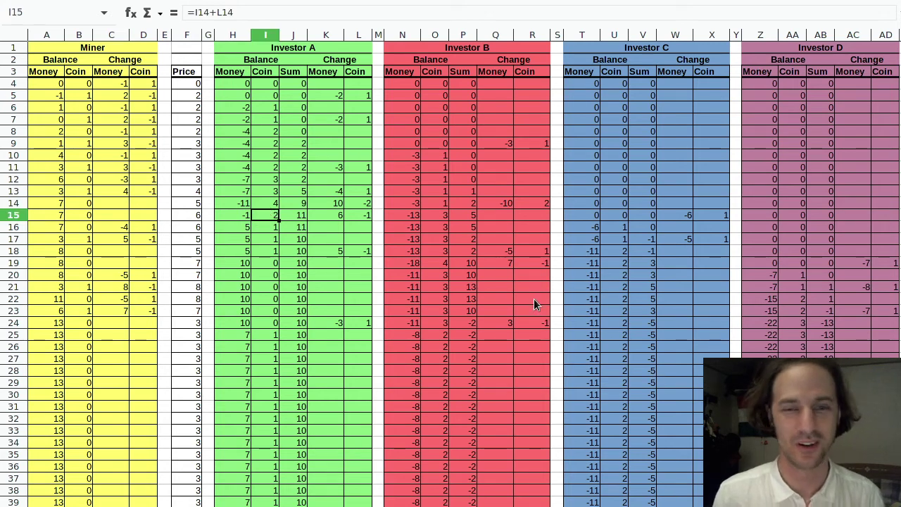
Review the Money balances of Investors B and A in the rows below the row 24 trade.
left_click_drag(431, 362, 416, 405)
left_click(416, 404)
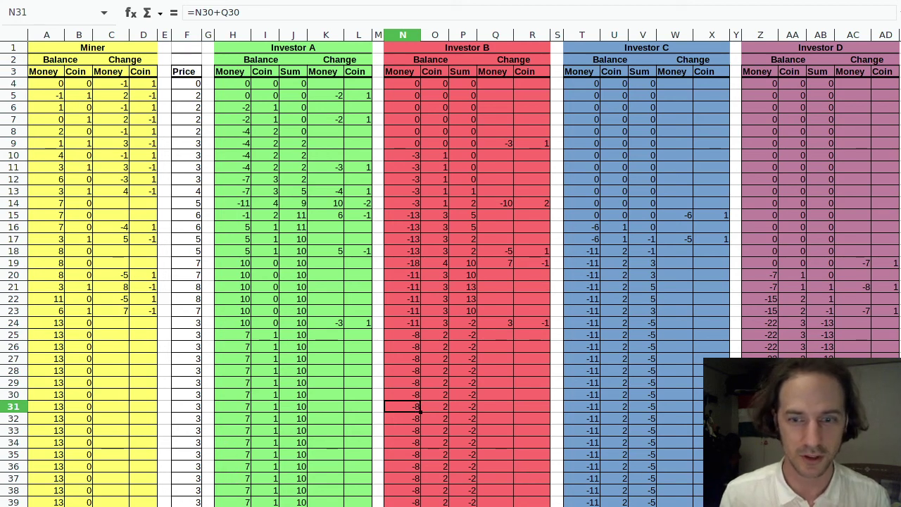
left_click_drag(248, 329, 234, 456)
left_click(235, 466)
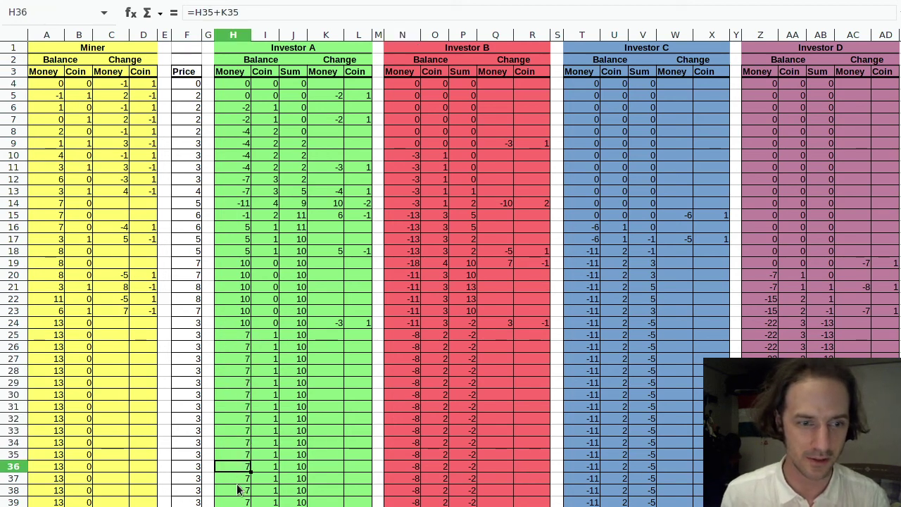
left_click(239, 489)
left_click(244, 502)
left_click(243, 418)
Compare the Money balances of Investors A, B, C and D in row 29.
left_click(241, 383)
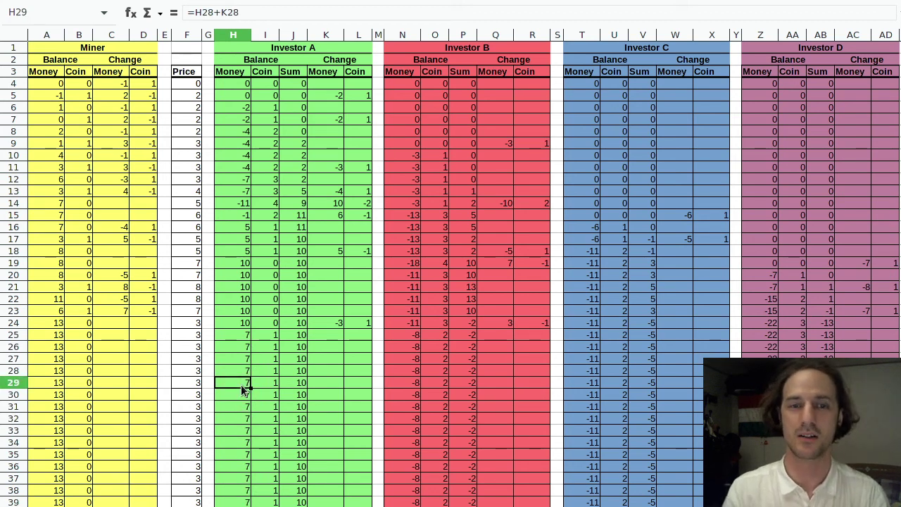
left_click(399, 383)
left_click(588, 386)
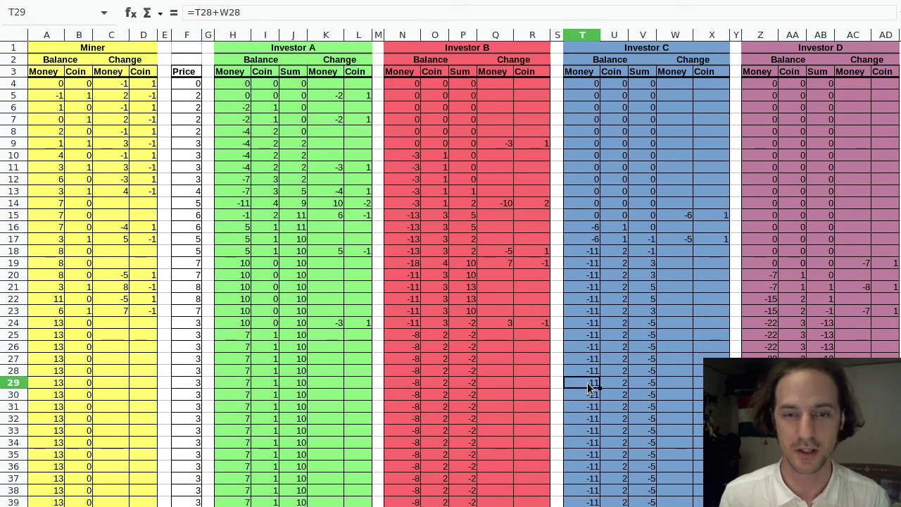
left_click(760, 384)
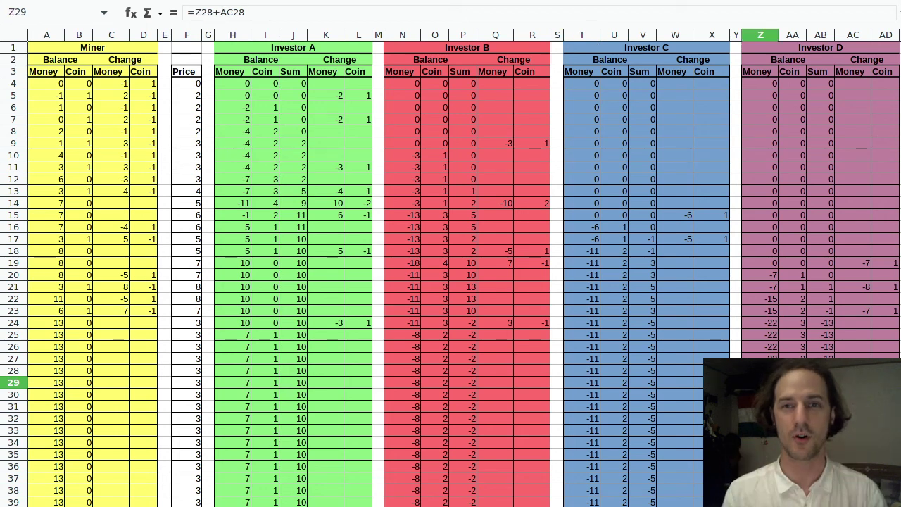